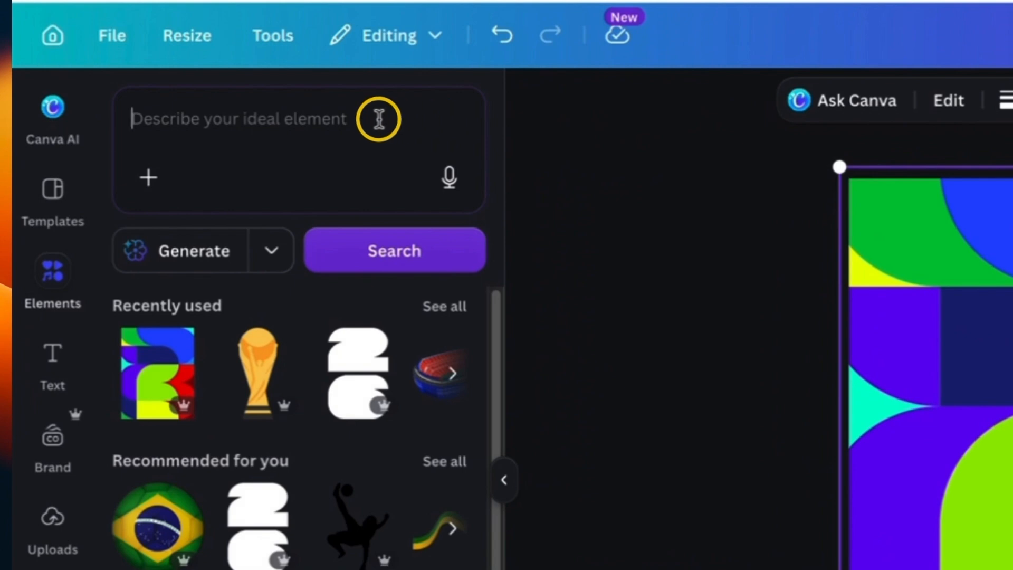
# Step: Search the design elements for "grass"
pyautogui.write('grass')
pyautogui.press('Return')
pyautogui.click(376, 118)
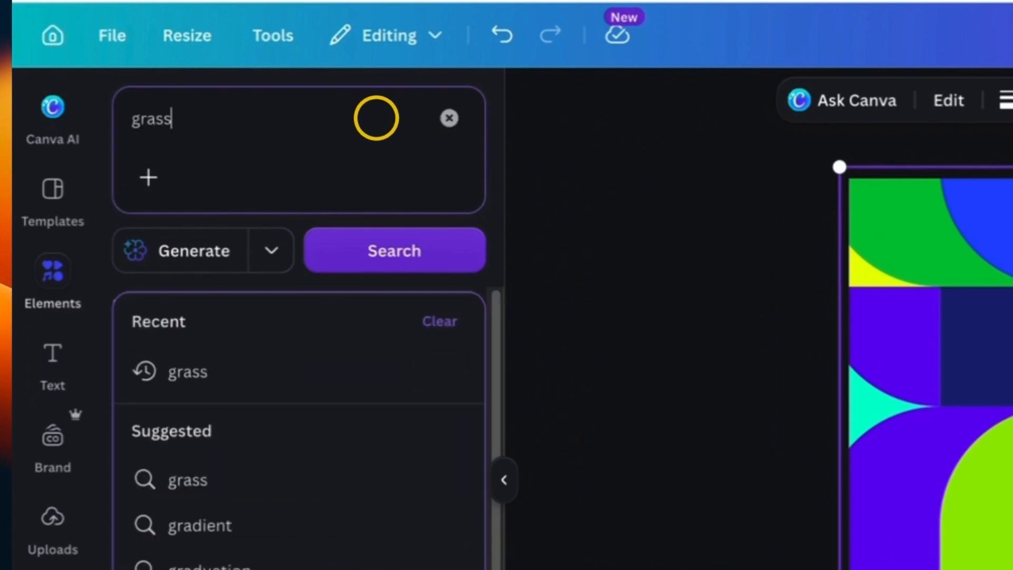
pyautogui.press('Return')
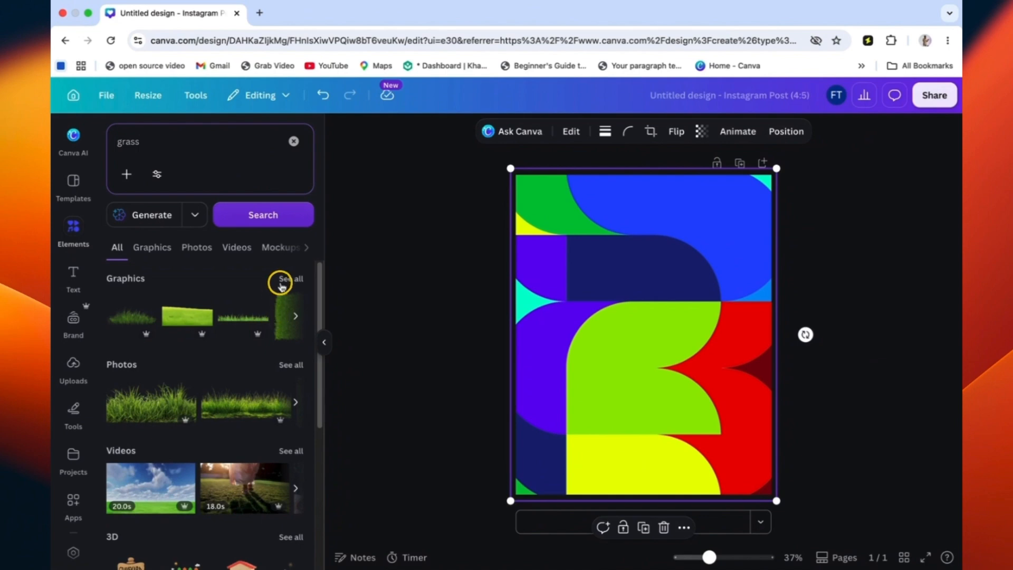
# Step: Show only the grass photos and filter them to cut-outs only
pyautogui.click(290, 365)
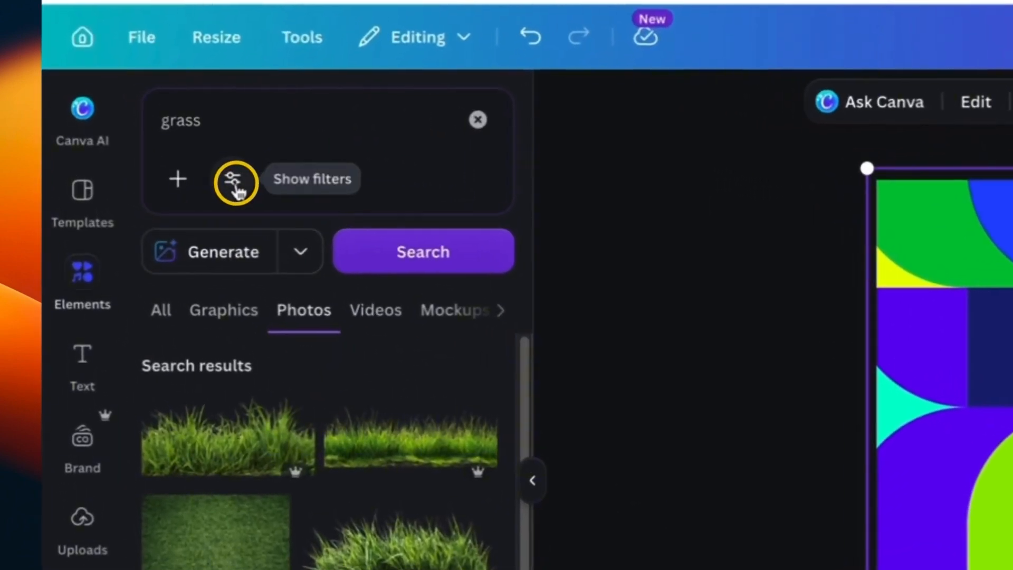
pyautogui.click(157, 174)
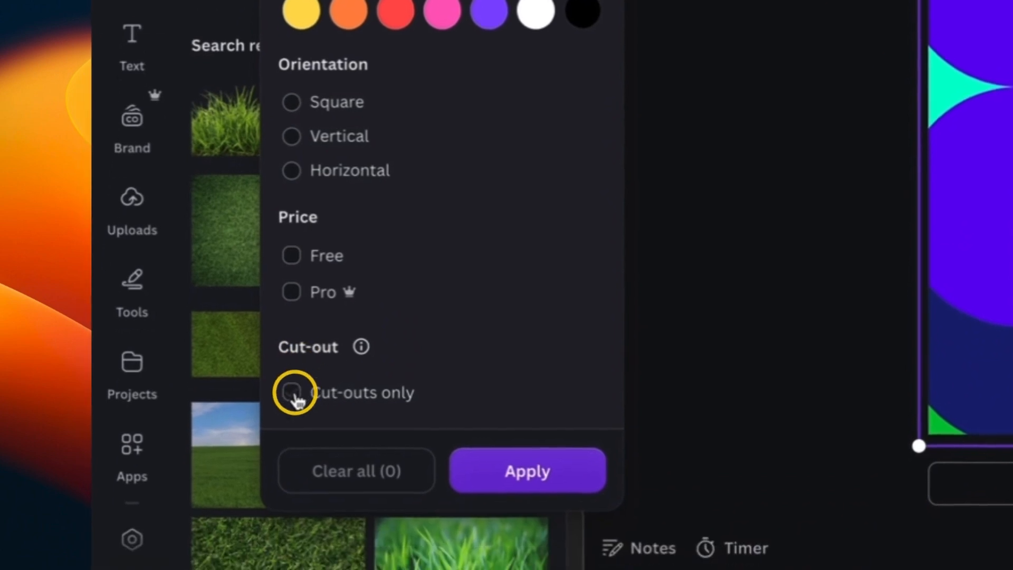
pyautogui.click(242, 569)
pyautogui.click(490, 465)
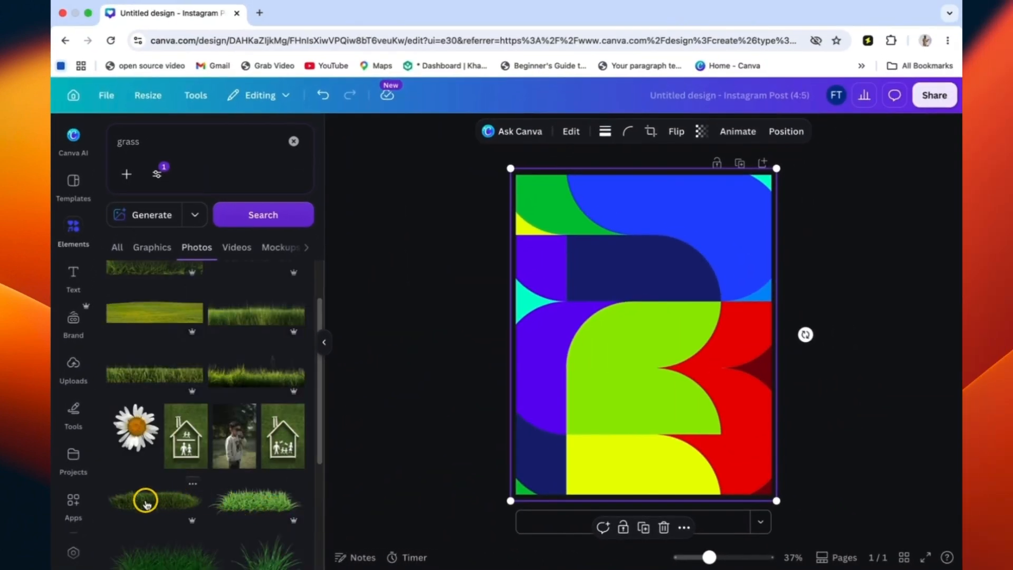
# Step: Add the dark green grass patch cut-out and enlarge it to span nearly the full width along the poster's lower edge
pyautogui.click(145, 502)
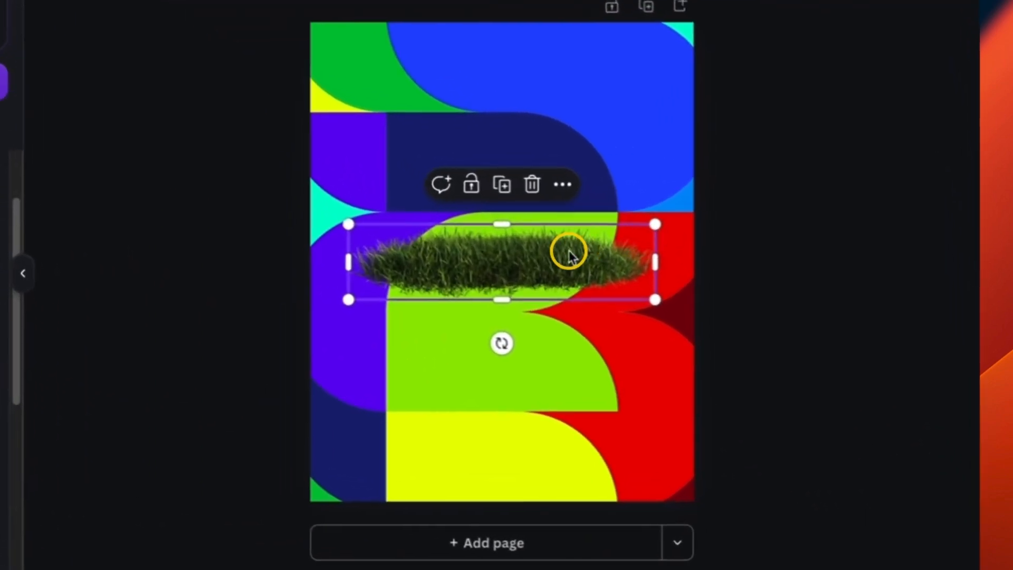
pyautogui.moveTo(687, 327); pyautogui.dragTo(675, 455)
pyautogui.moveTo(550, 442); pyautogui.dragTo(552, 466)
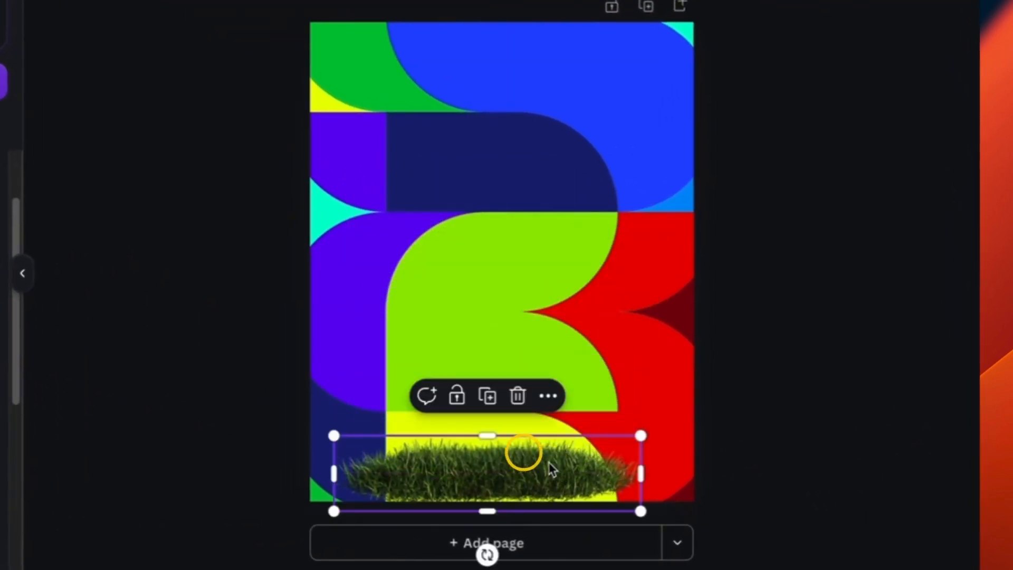
pyautogui.moveTo(329, 429); pyautogui.dragTo(311, 382)
pyautogui.moveTo(464, 461); pyautogui.dragTo(481, 474)
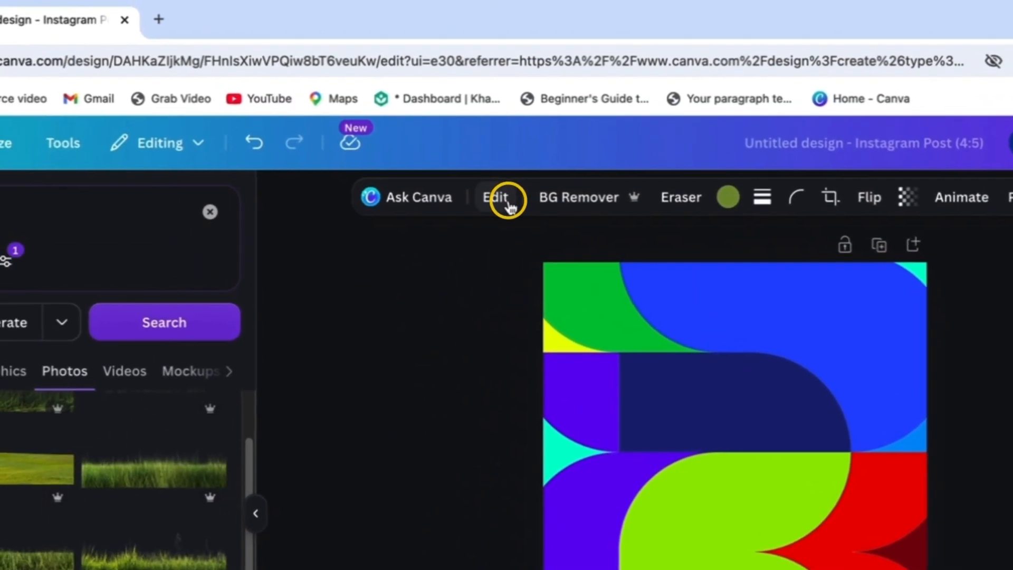
# Step: Adjust the grass image, setting its brightness to 26
pyautogui.click(508, 200)
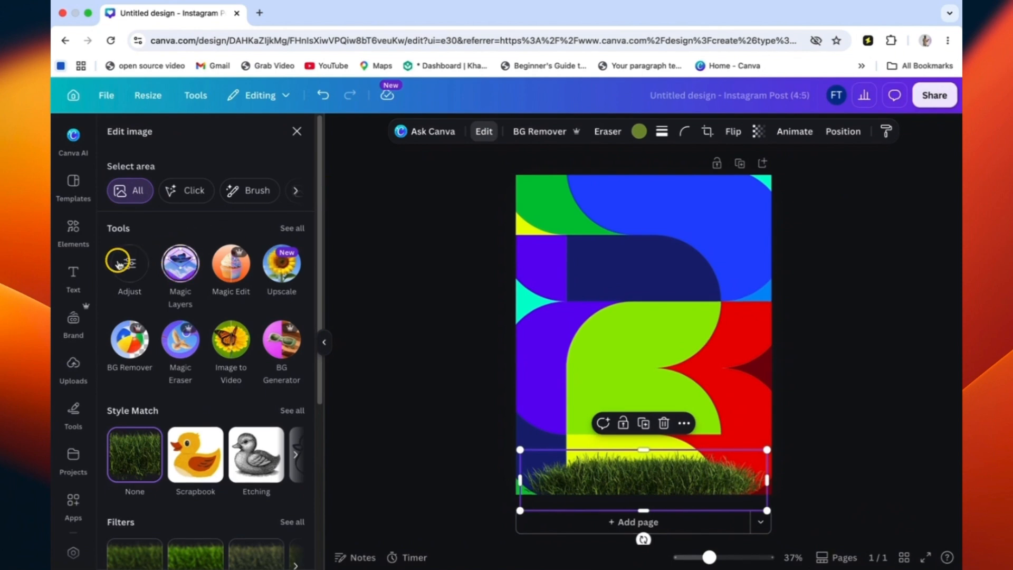
pyautogui.click(120, 264)
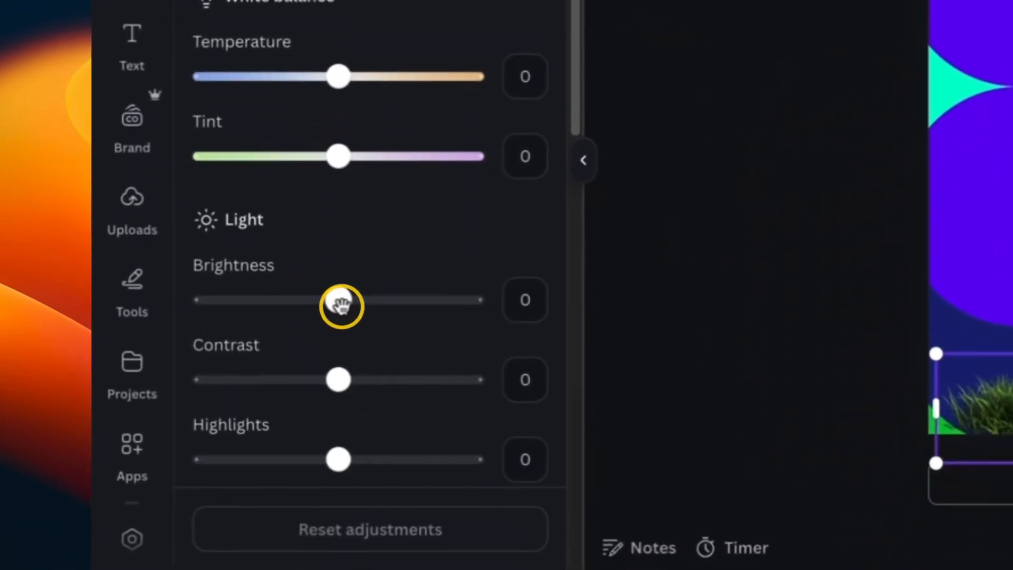
pyautogui.moveTo(188, 420); pyautogui.dragTo(206, 421)
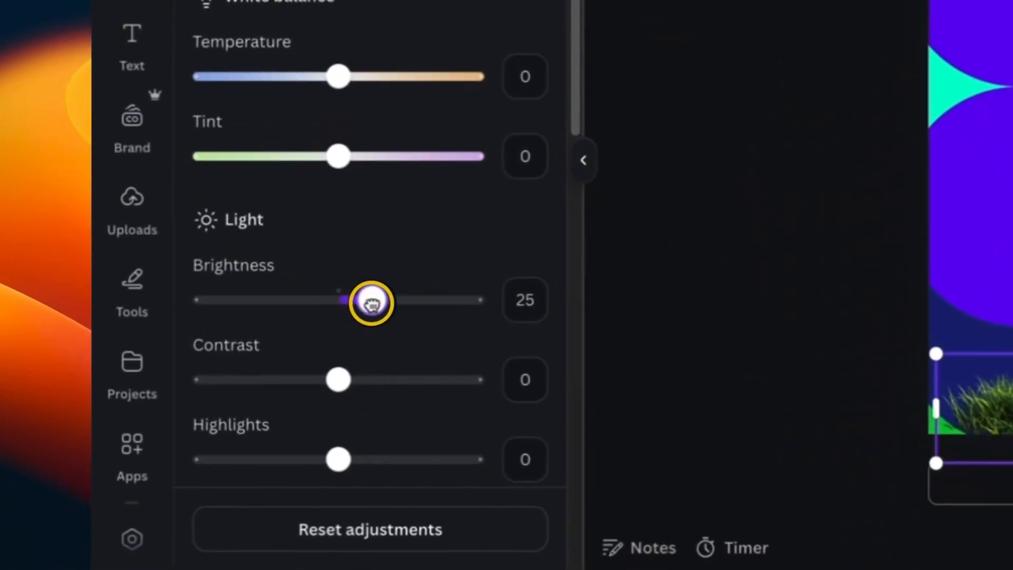
pyautogui.scroll(-4, 386, 316)
pyautogui.moveTo(362, 337); pyautogui.dragTo(436, 336)
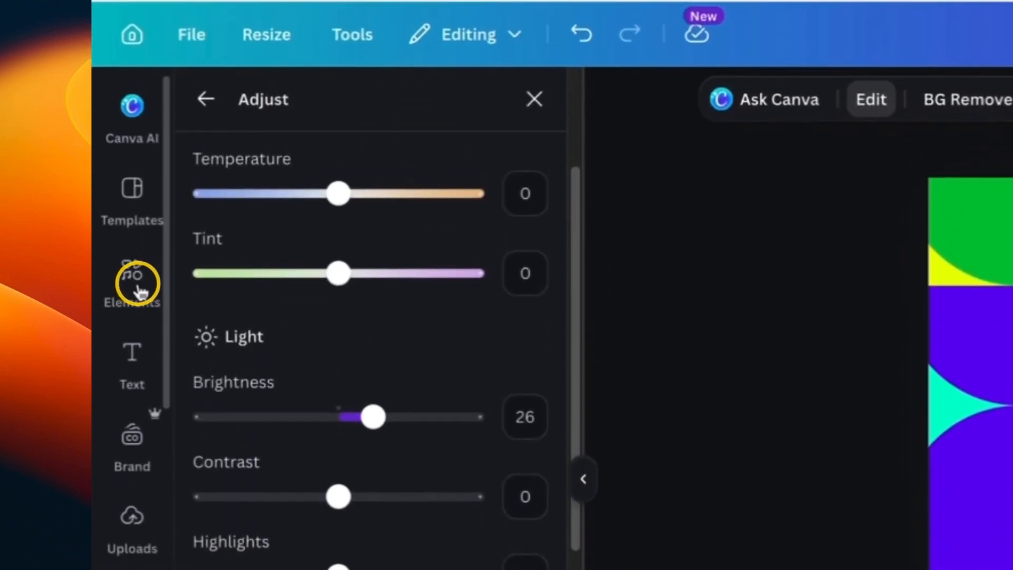
# Step: Search the elements for "stages of glory arena" with the cut-outs filter cleared
pyautogui.click(137, 287)
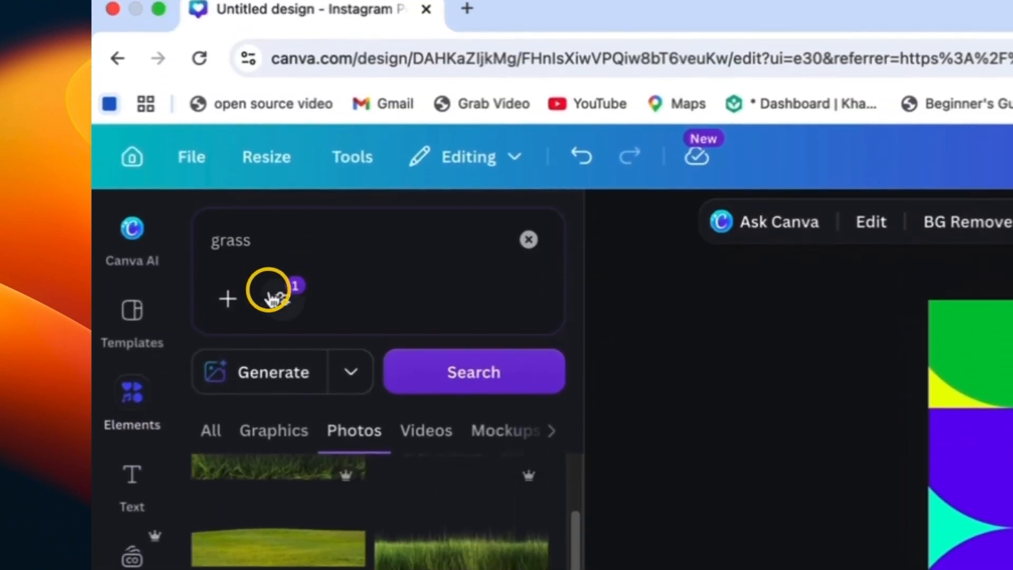
pyautogui.tripleClick(282, 129)
pyautogui.write('stages of glory arena')
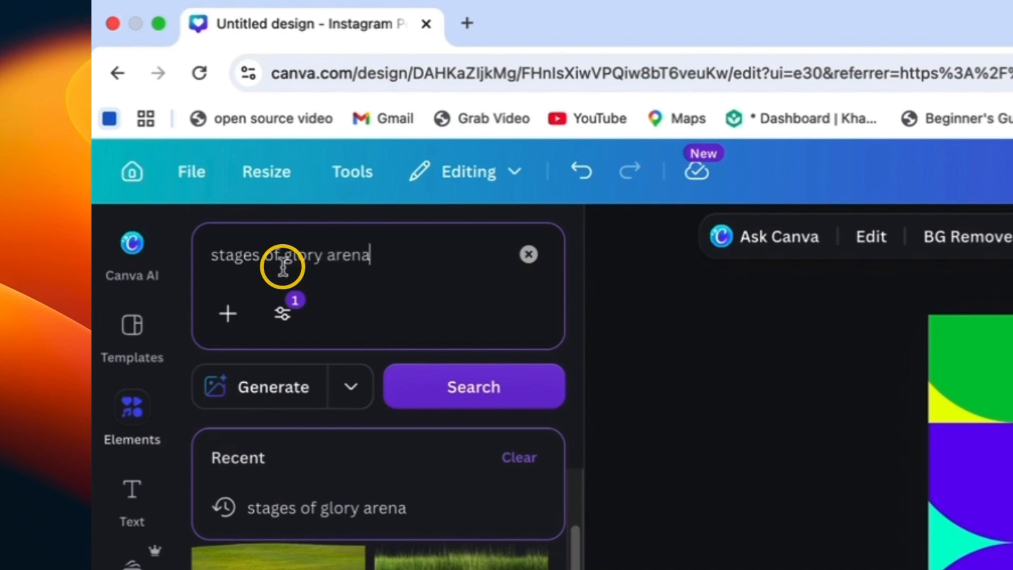
pyautogui.click(284, 313)
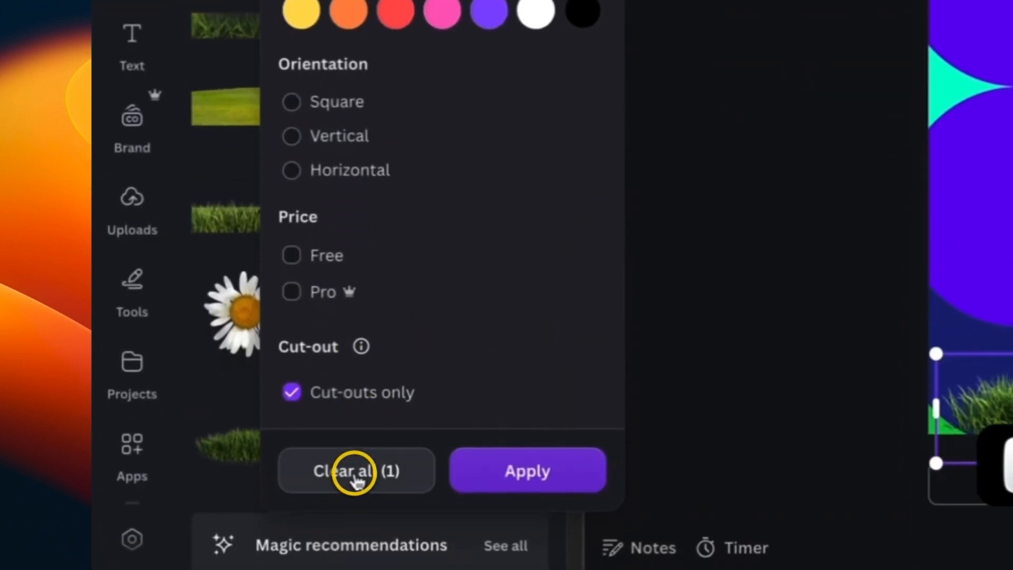
pyautogui.click(355, 478)
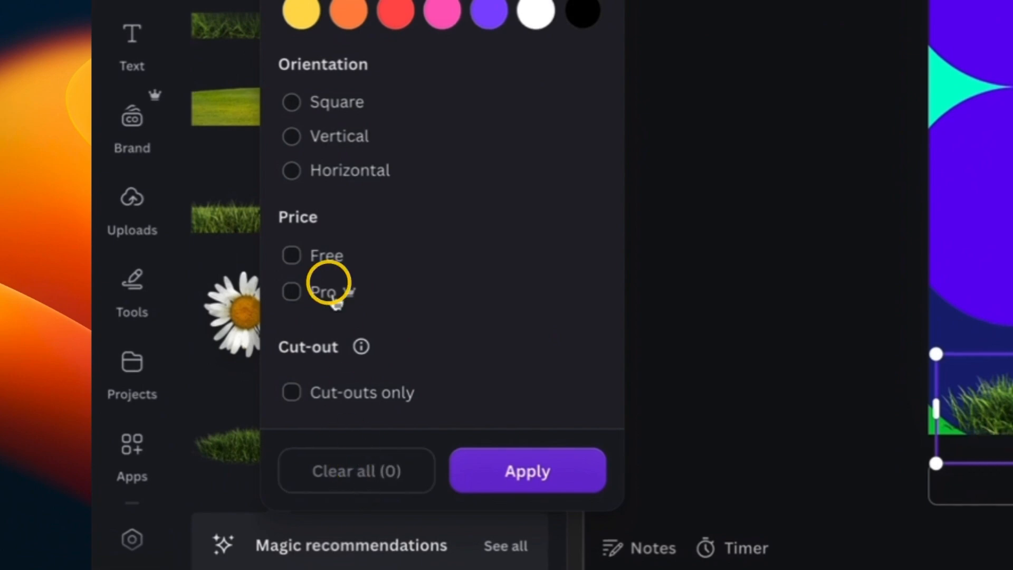
pyautogui.click(516, 472)
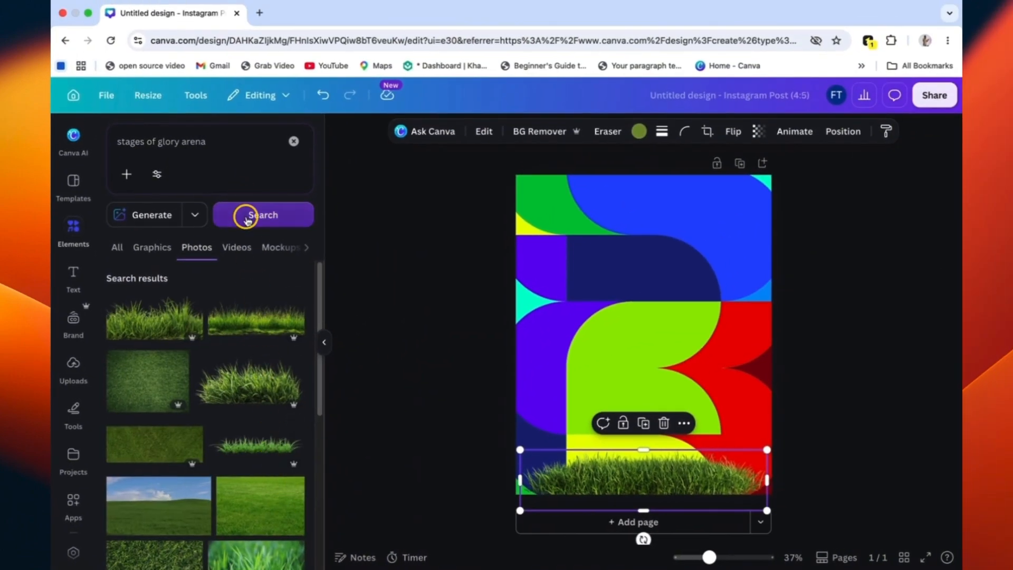
pyautogui.click(246, 218)
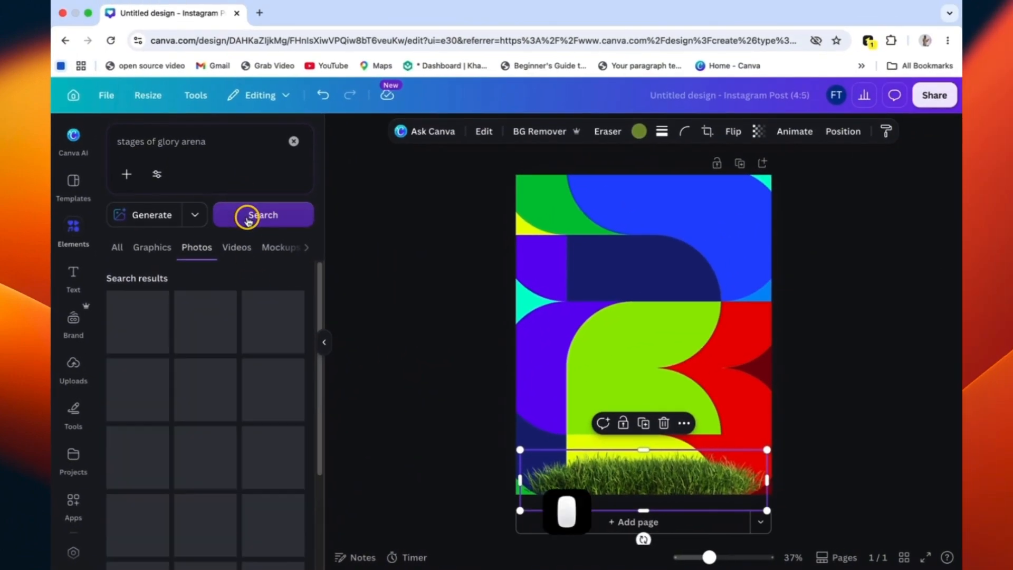
# Step: Add the red and blue stadium from the graphics results and place it low on the poster, just over the grass
pyautogui.click(150, 249)
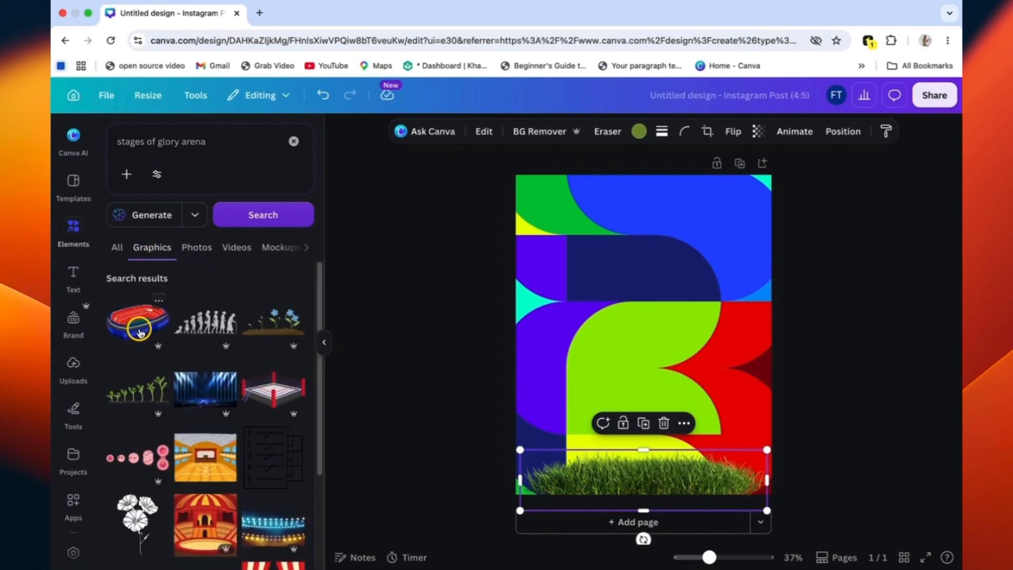
pyautogui.click(139, 331)
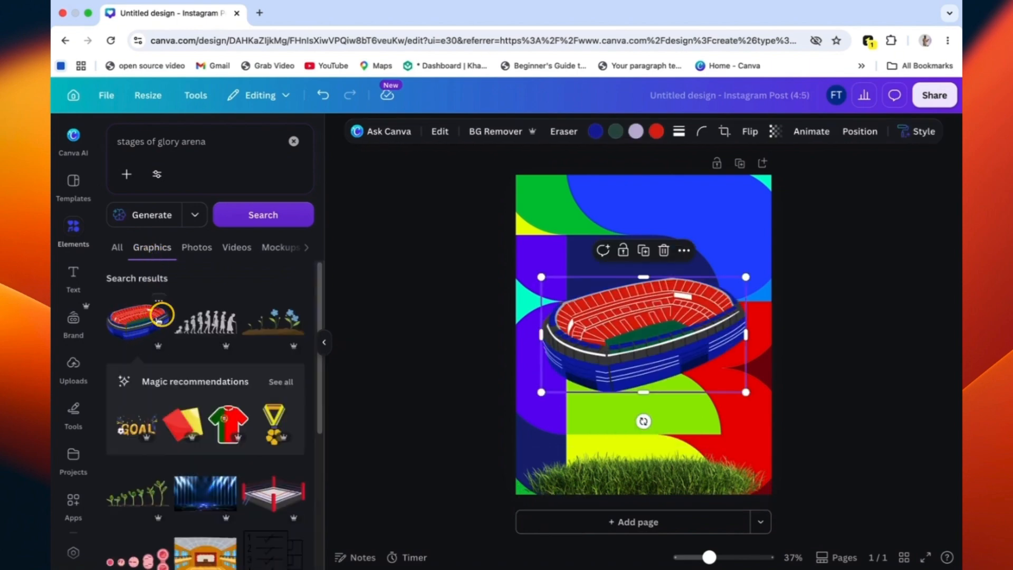
pyautogui.moveTo(656, 331); pyautogui.dragTo(652, 416)
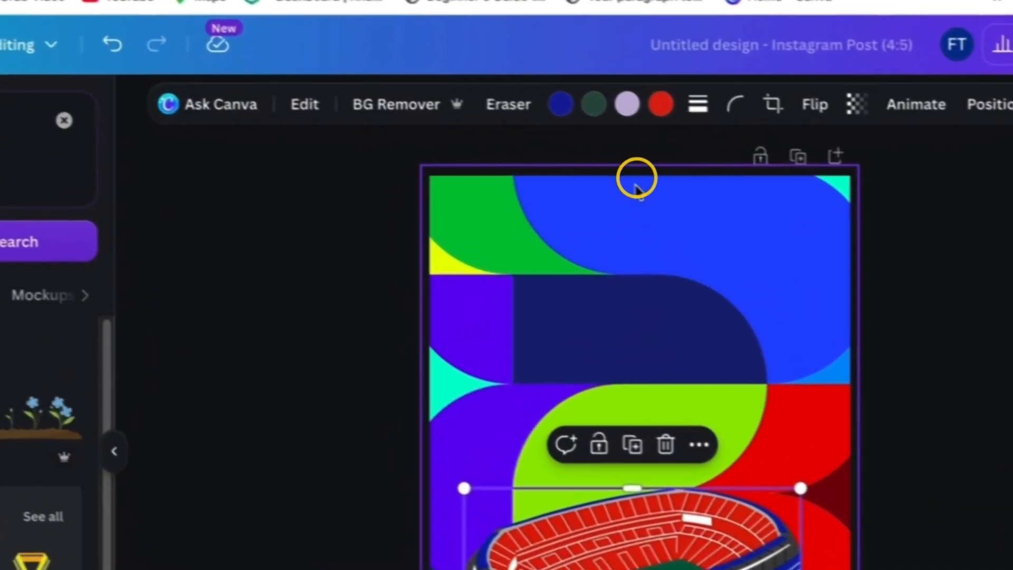
# Step: Recolor the stadium's blue with the brand kit's purple and its dark green with the bright green sampled from the background
pyautogui.click(546, 106)
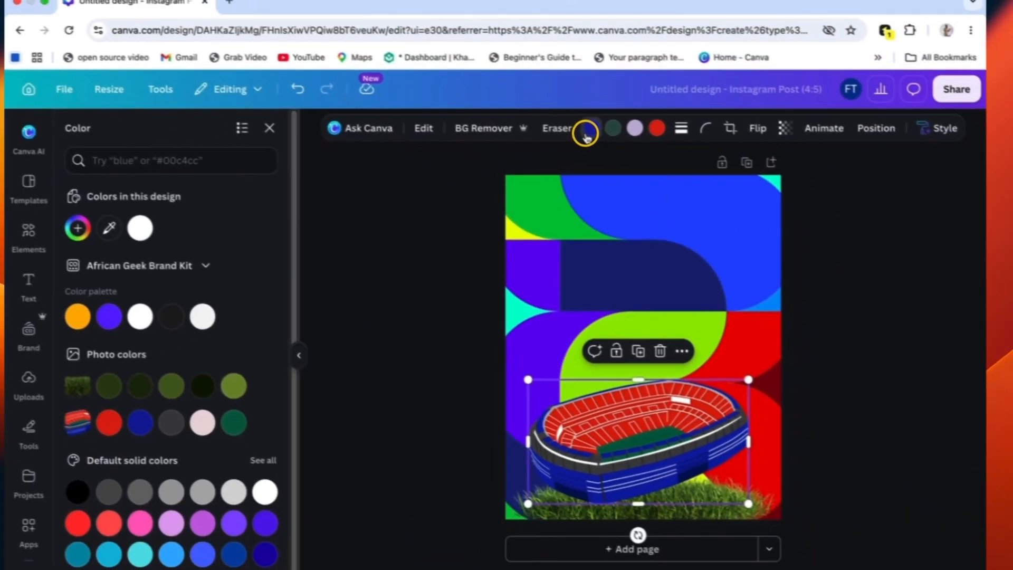
pyautogui.click(144, 306)
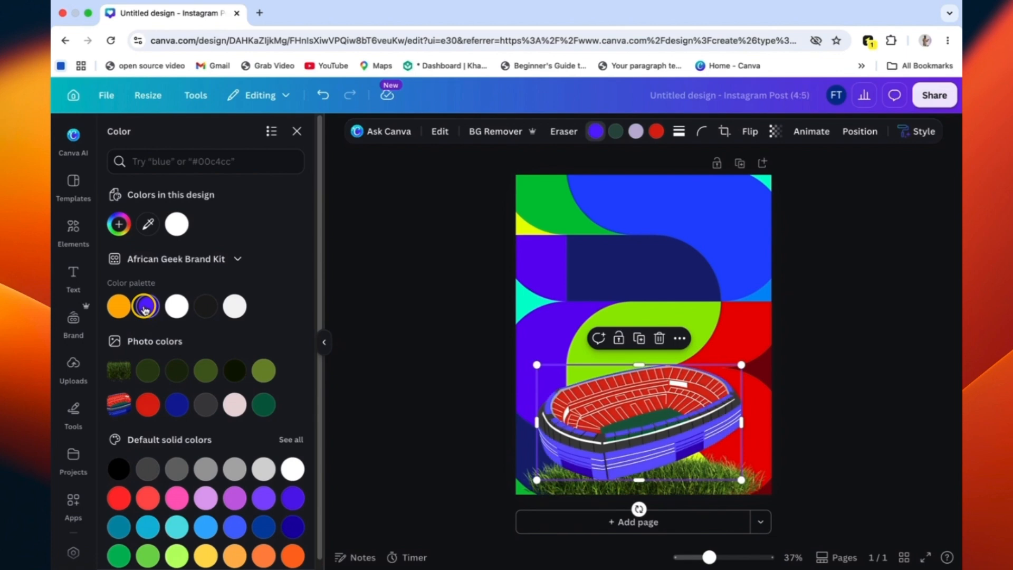
pyautogui.click(615, 135)
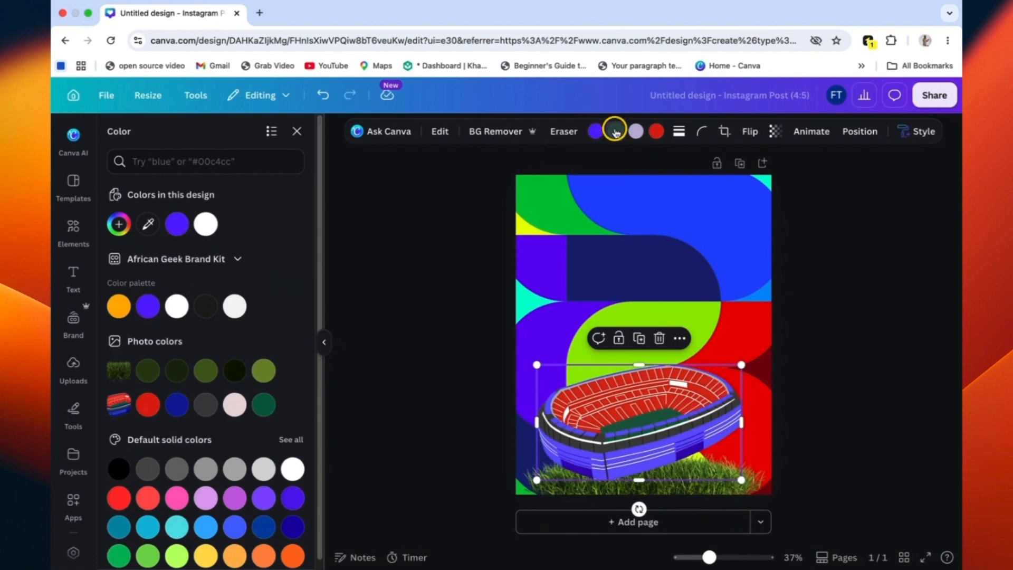
pyautogui.click(152, 228)
pyautogui.click(553, 202)
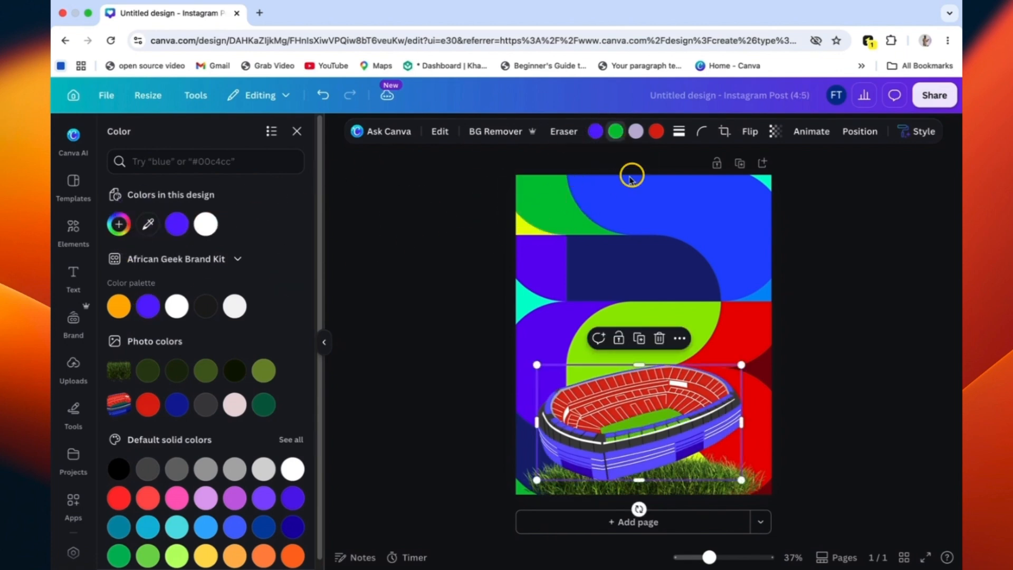
# Step: Recolor the stadium's red seating with the bright green already used in the design
pyautogui.click(636, 132)
pyautogui.click(654, 136)
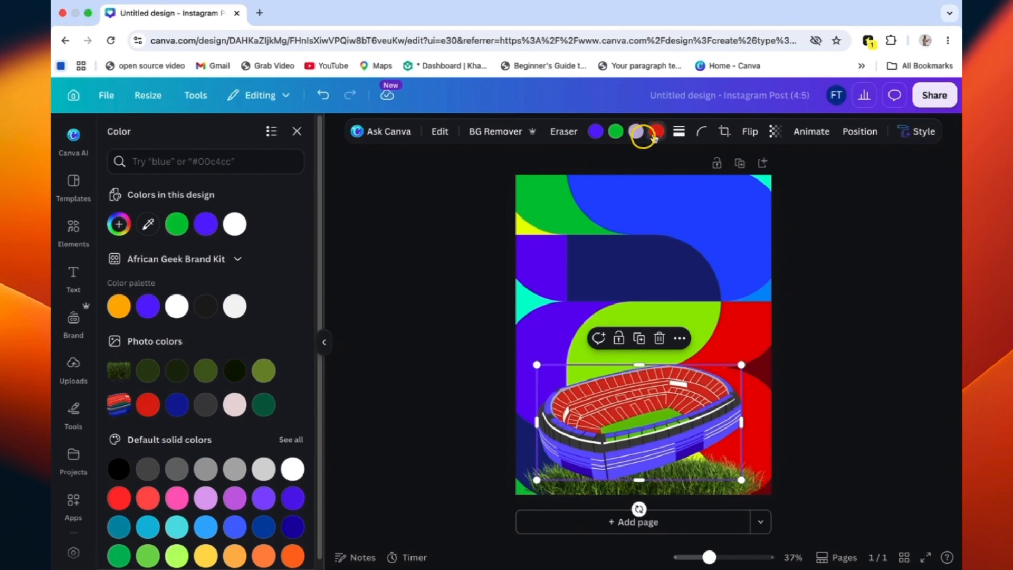
pyautogui.click(177, 226)
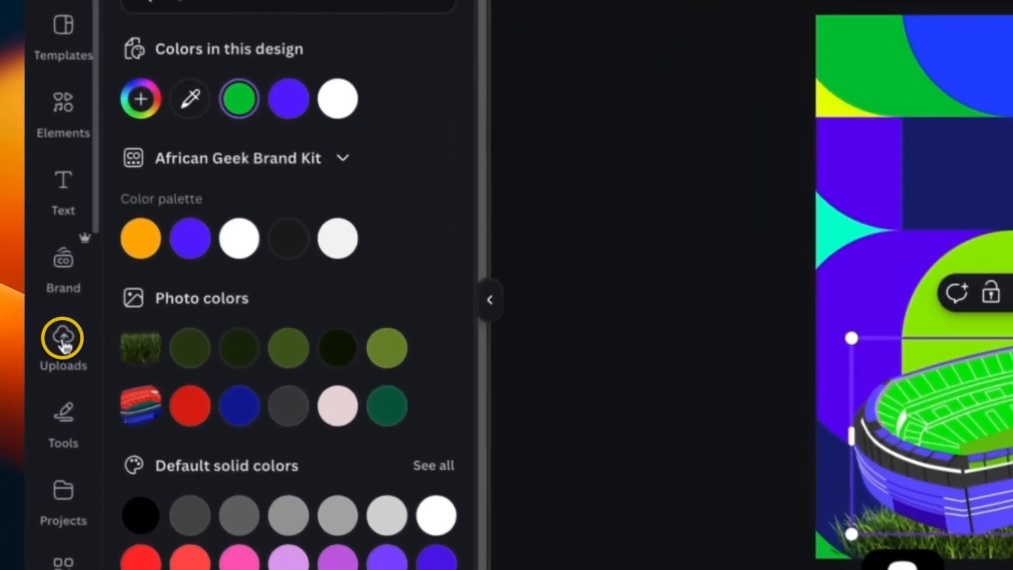
# Step: Add the uploaded photo of the footballer in the red number 7 shirt with outstretched arms and remove its background
pyautogui.click(68, 366)
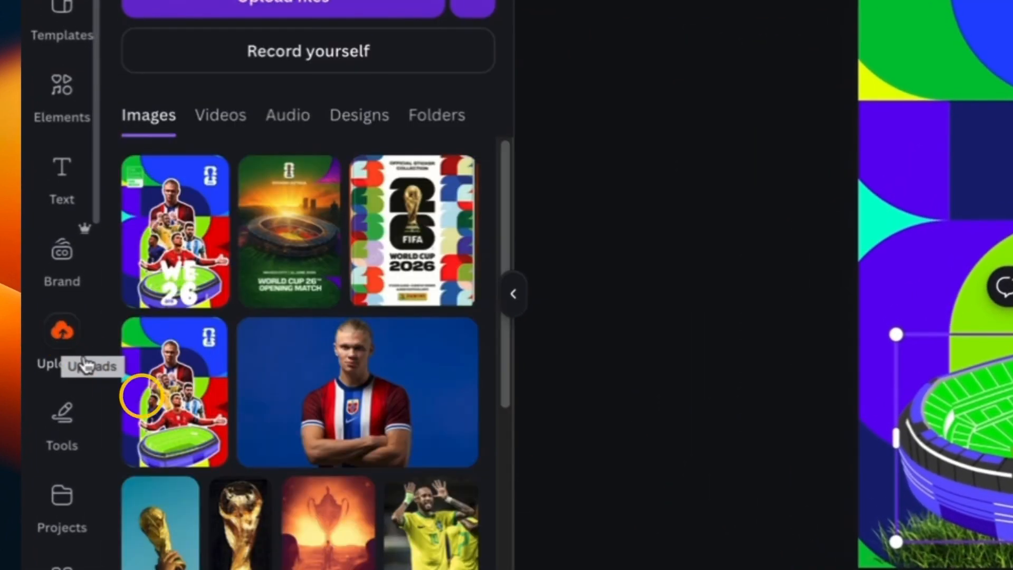
pyautogui.scroll(-5, 241, 464)
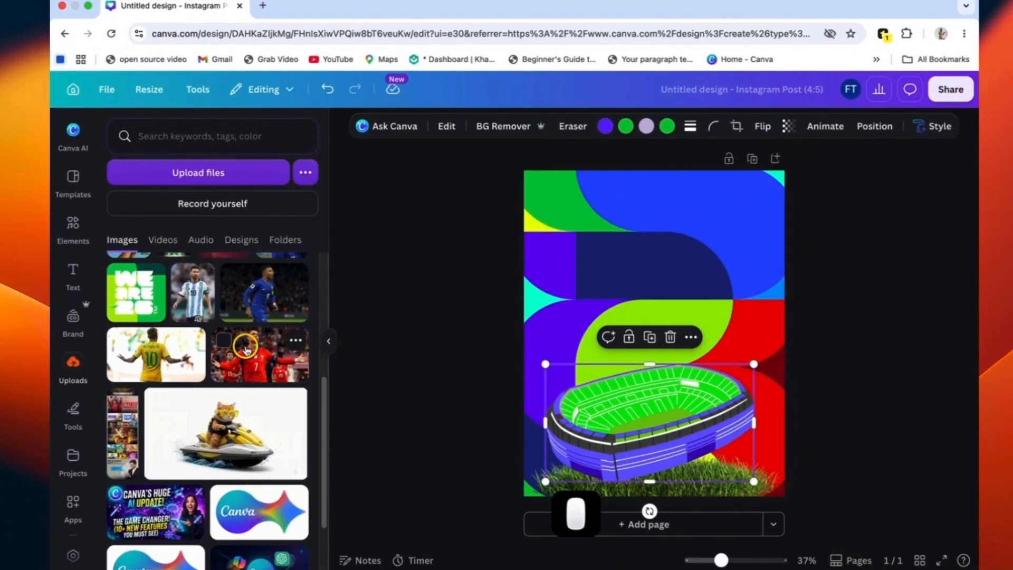
pyautogui.click(246, 348)
pyautogui.click(519, 131)
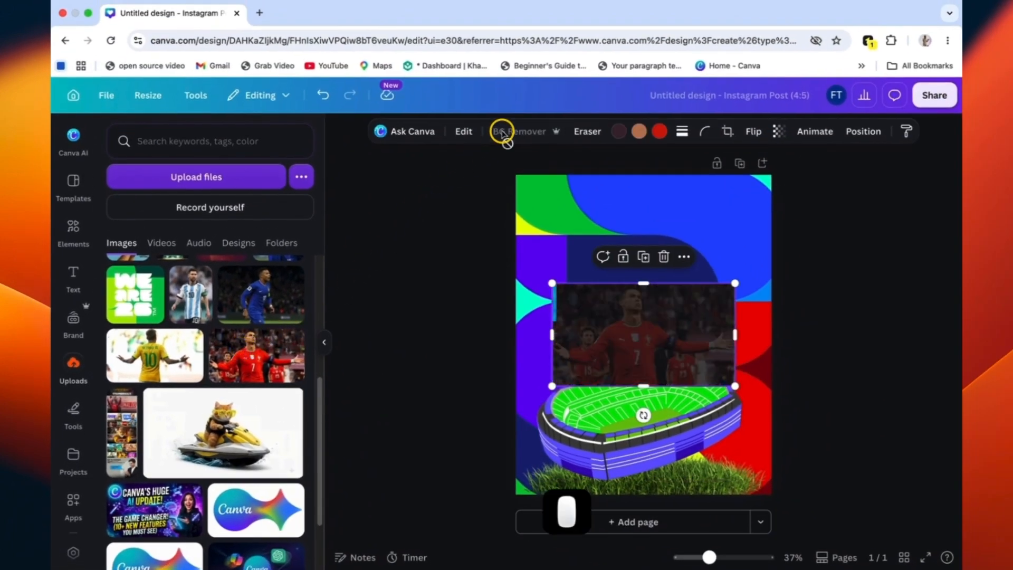
# Step: Strongly increase the sharpness of the footballer cut-out in its texture adjustments
pyautogui.click(465, 133)
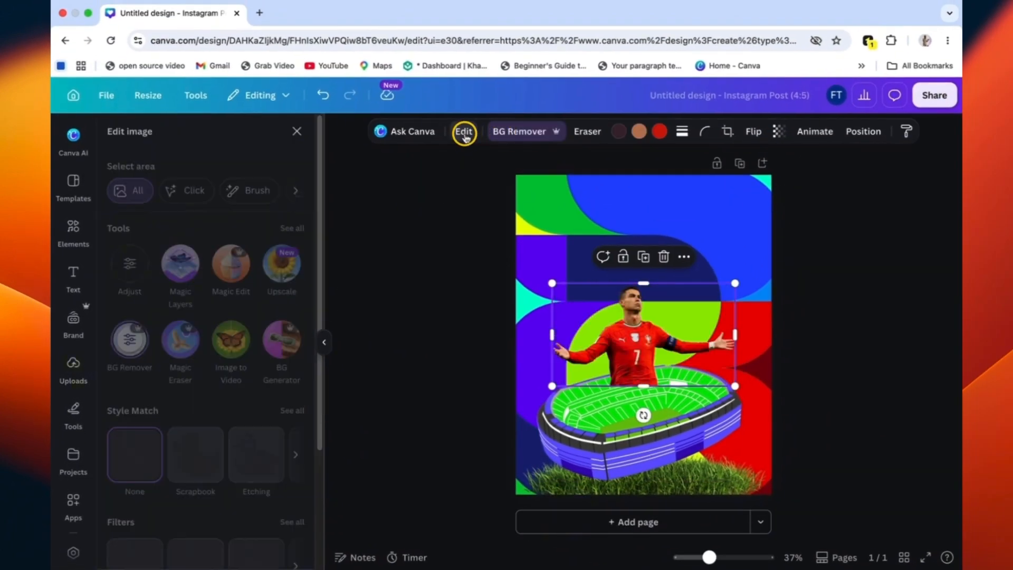
pyautogui.click(130, 268)
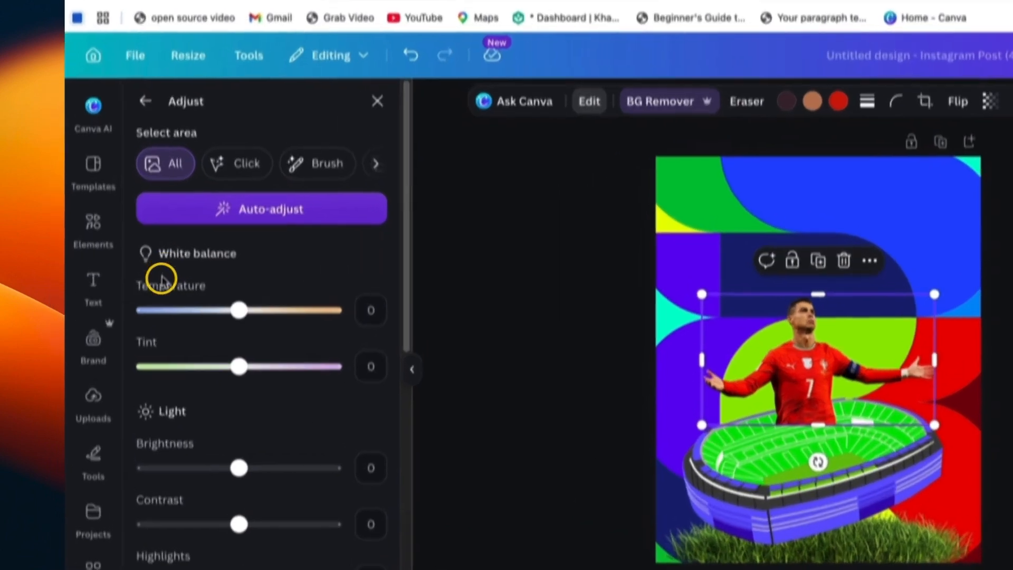
pyautogui.scroll(-5, 228, 289)
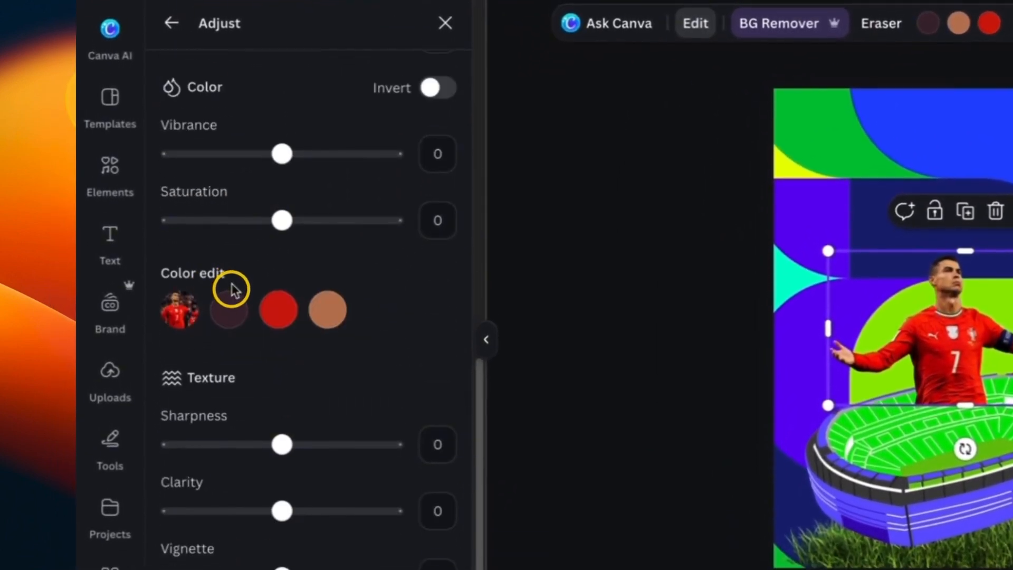
pyautogui.moveTo(284, 446); pyautogui.dragTo(375, 448)
pyautogui.moveTo(281, 399); pyautogui.dragTo(339, 405)
# Step: Set the footballer cut-out's white balance to temperature 45 and tint 36
pyautogui.scroll(5, 346, 404)
pyautogui.moveTo(281, 288); pyautogui.dragTo(322, 286)
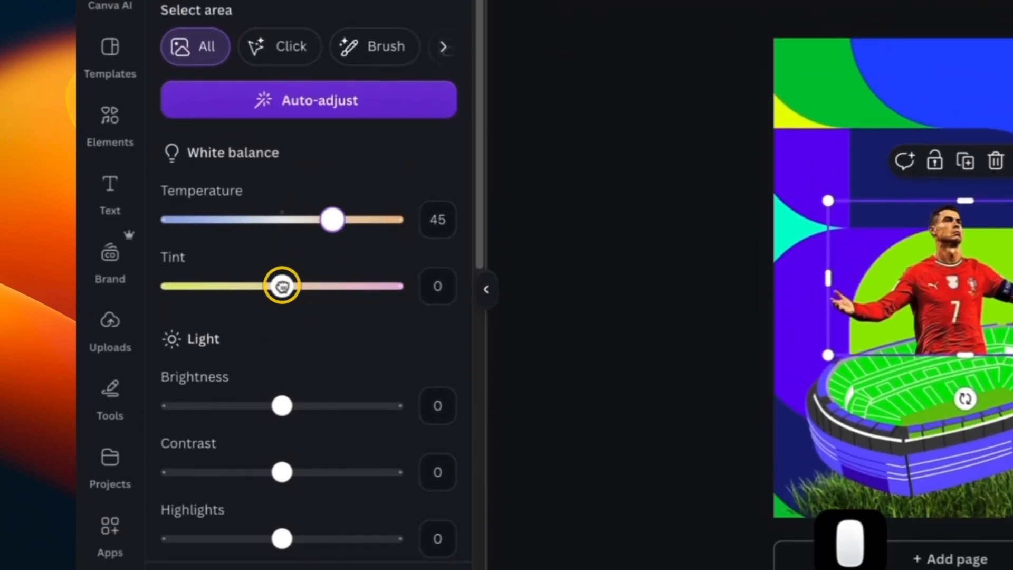
pyautogui.moveTo(282, 356); pyautogui.dragTo(316, 356)
pyautogui.moveTo(317, 285); pyautogui.dragTo(321, 282)
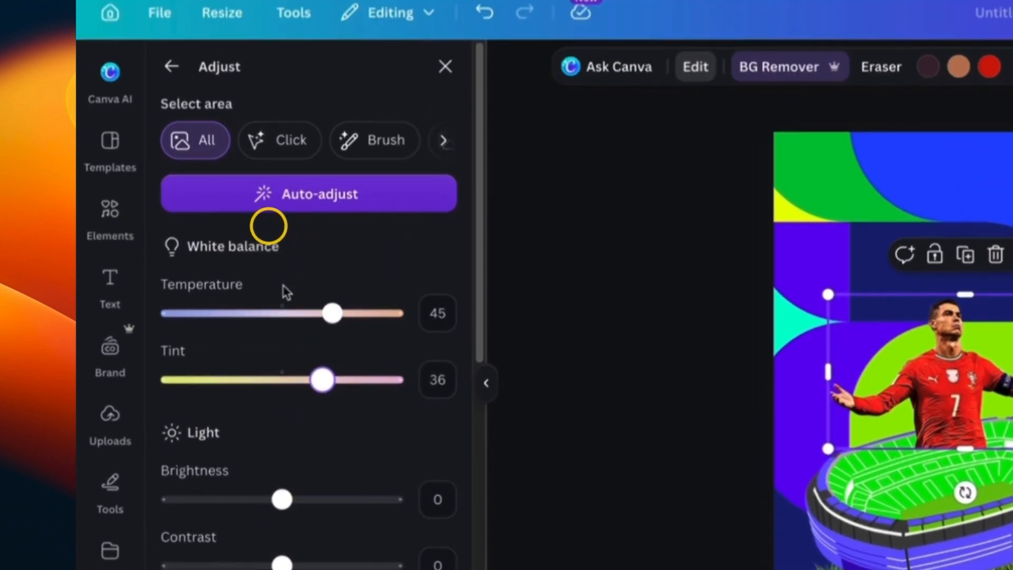
# Step: Apply a Glow shadow to the red-shirt footballer cut-out and set the glow's color to white
pyautogui.click(165, 203)
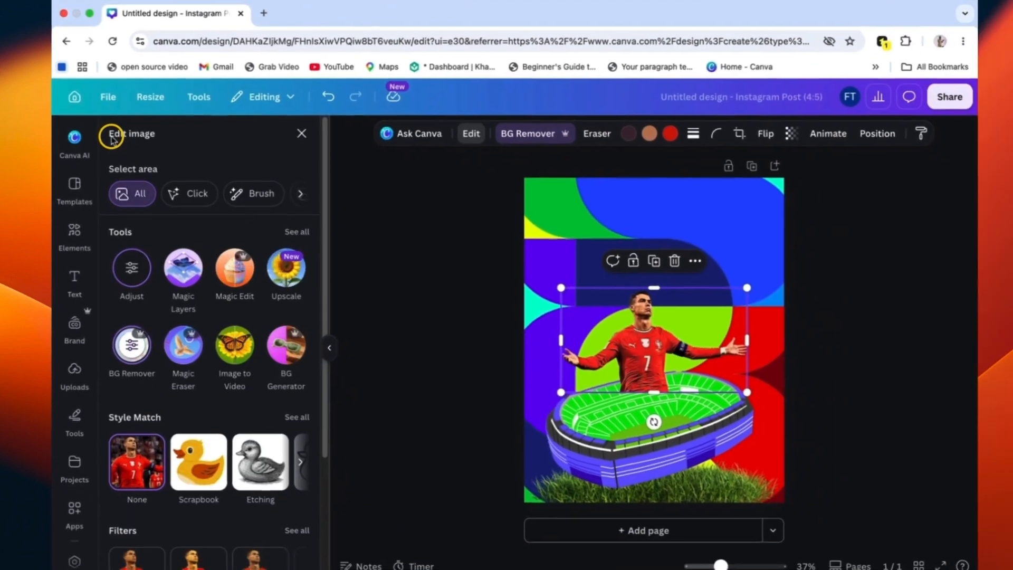
pyautogui.scroll(-3, 181, 390)
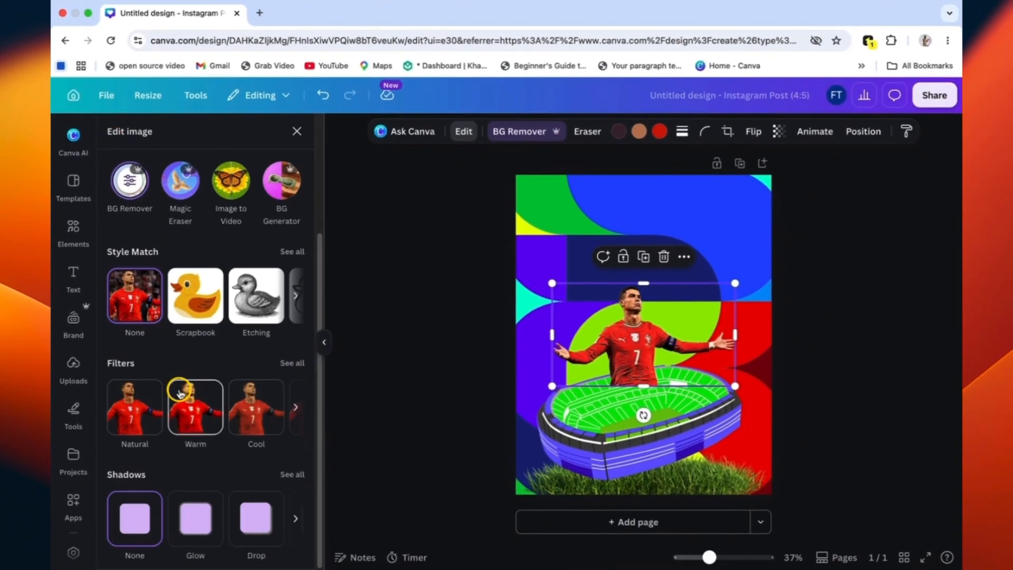
pyautogui.click(196, 514)
pyautogui.click(197, 514)
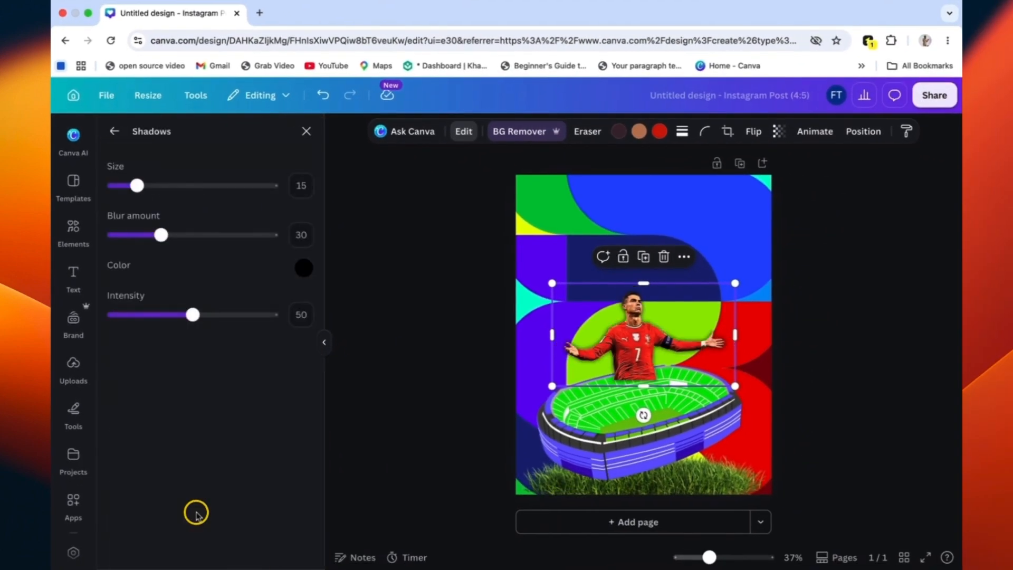
pyautogui.click(304, 267)
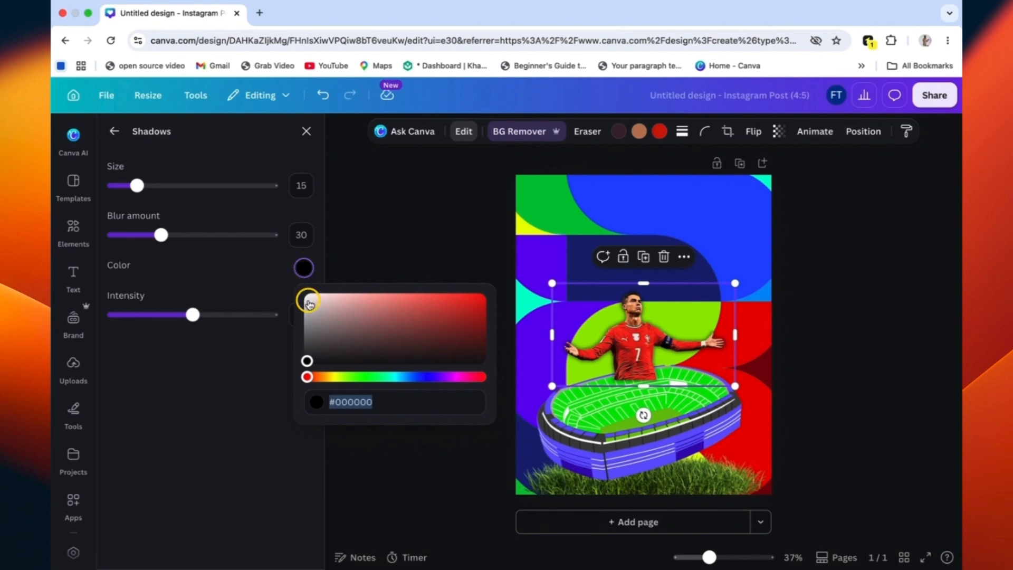
pyautogui.click(307, 294)
# Step: Set the footballer's glow to size 32, blur 0 and intensity 100, and send the cut-out behind the stadium
pyautogui.click(306, 183)
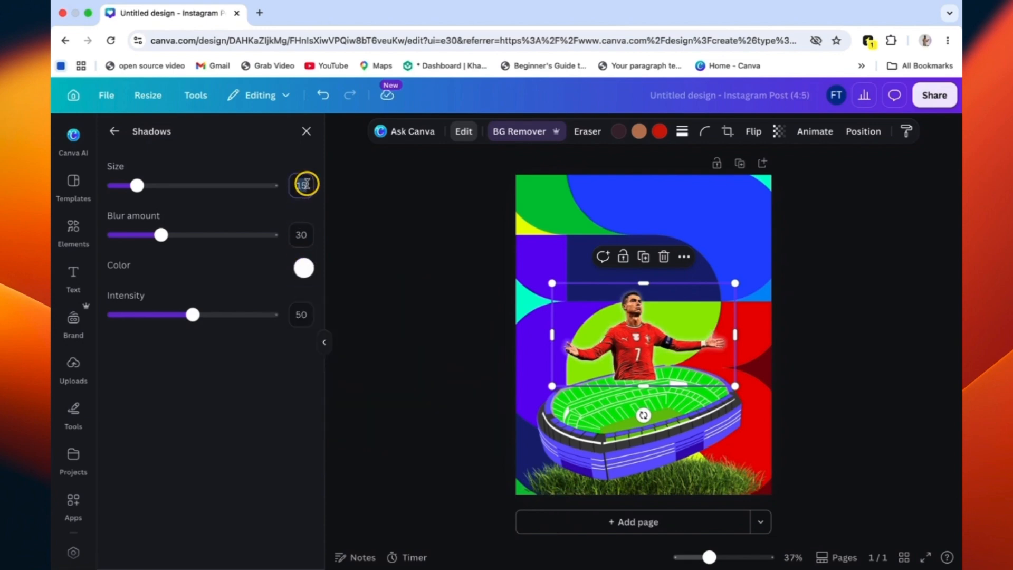
pyautogui.click(301, 233)
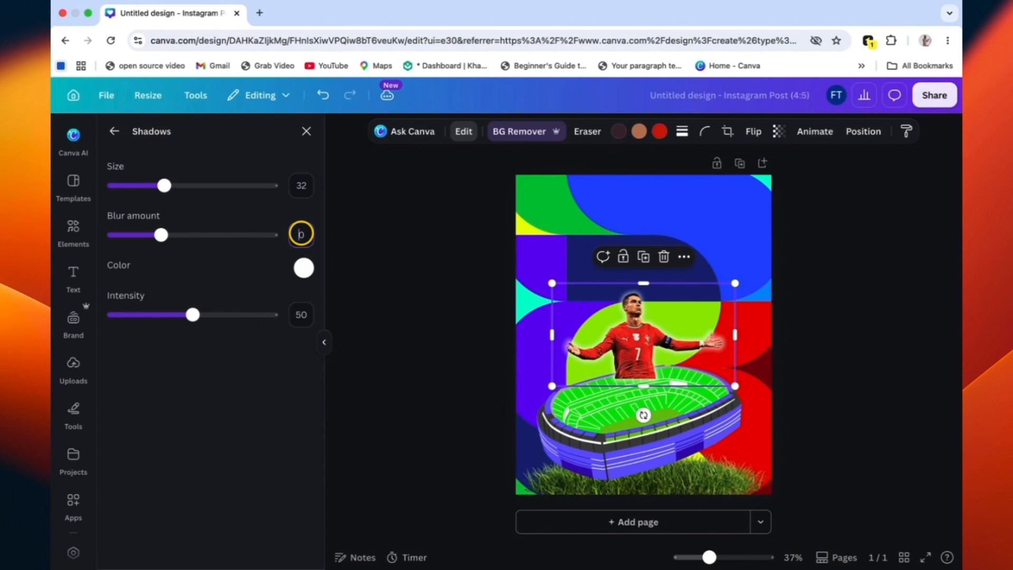
pyautogui.click(302, 318)
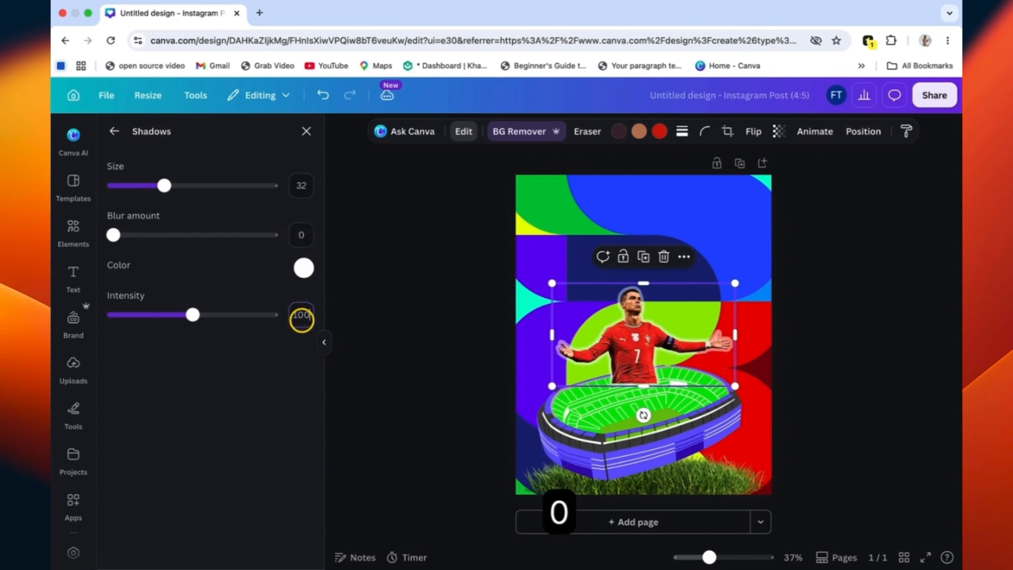
pyautogui.press('Return')
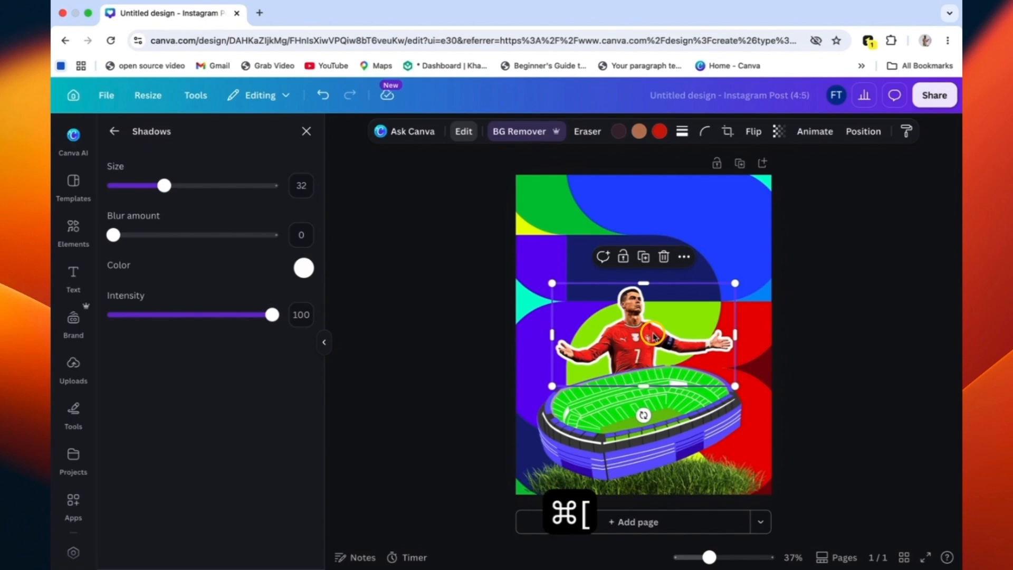
# Step: Give the stadium a white Glow shadow with size 32, blur amount 0 and intensity 100
pyautogui.click(599, 454)
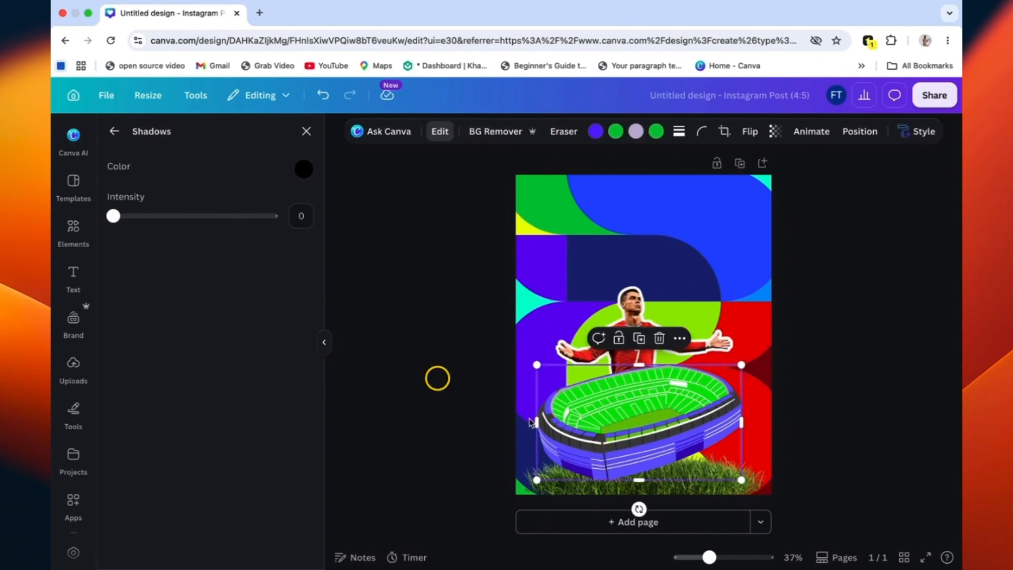
pyautogui.click(115, 135)
pyautogui.scroll(-3, 199, 475)
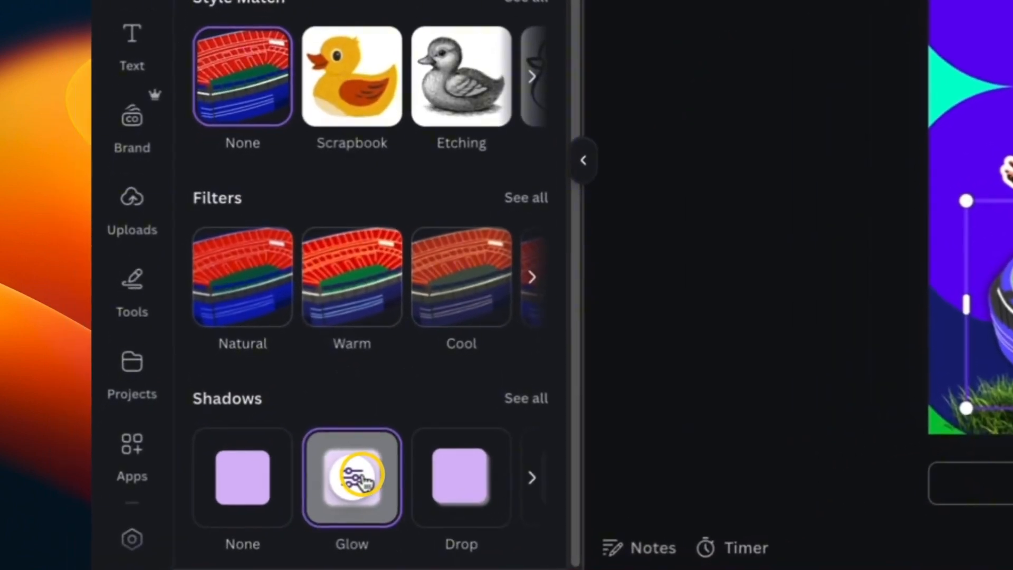
pyautogui.click(362, 475)
pyautogui.click(455, 201)
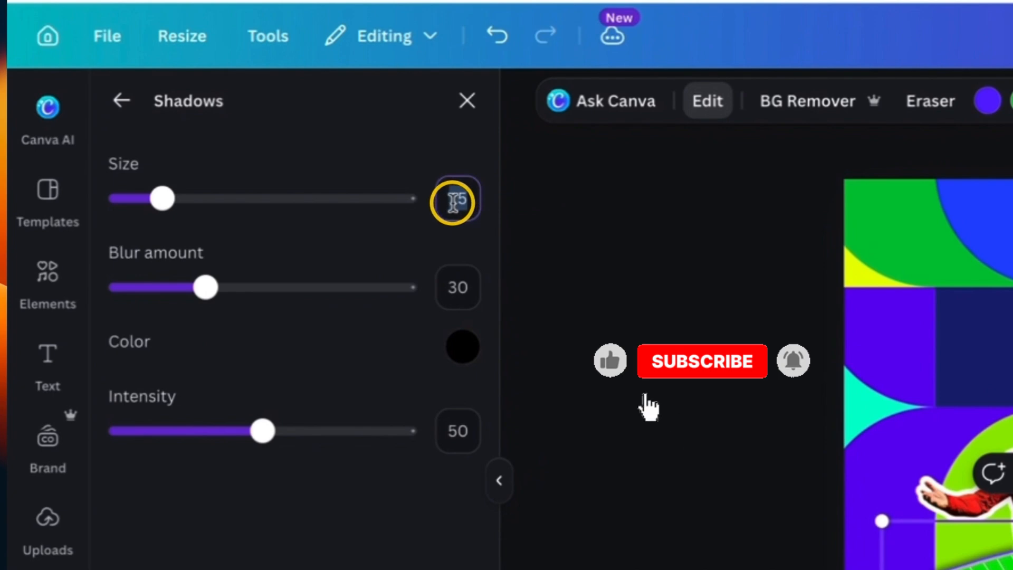
pyautogui.click(457, 289)
pyautogui.write('0')
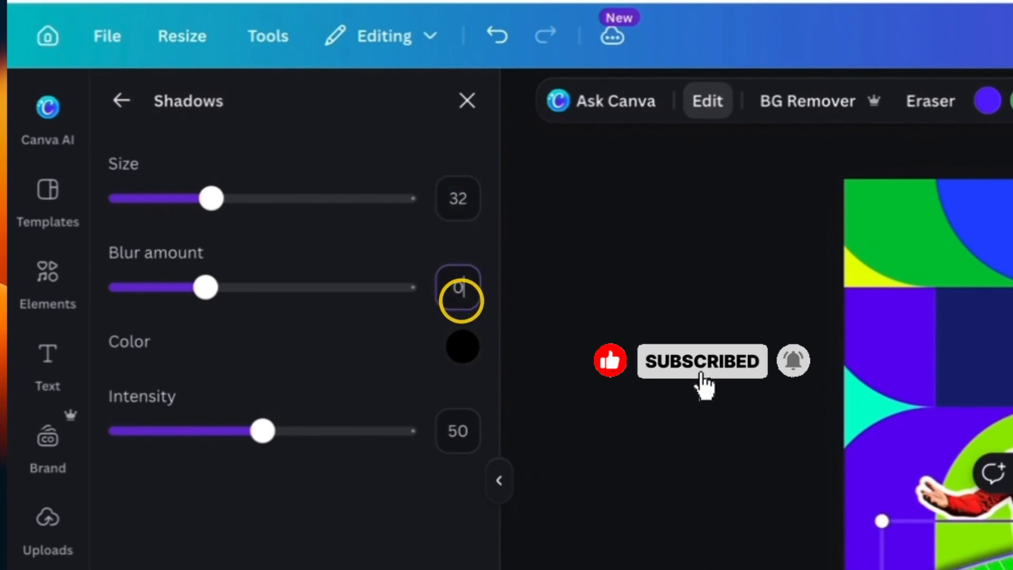
pyautogui.click(472, 343)
pyautogui.click(466, 400)
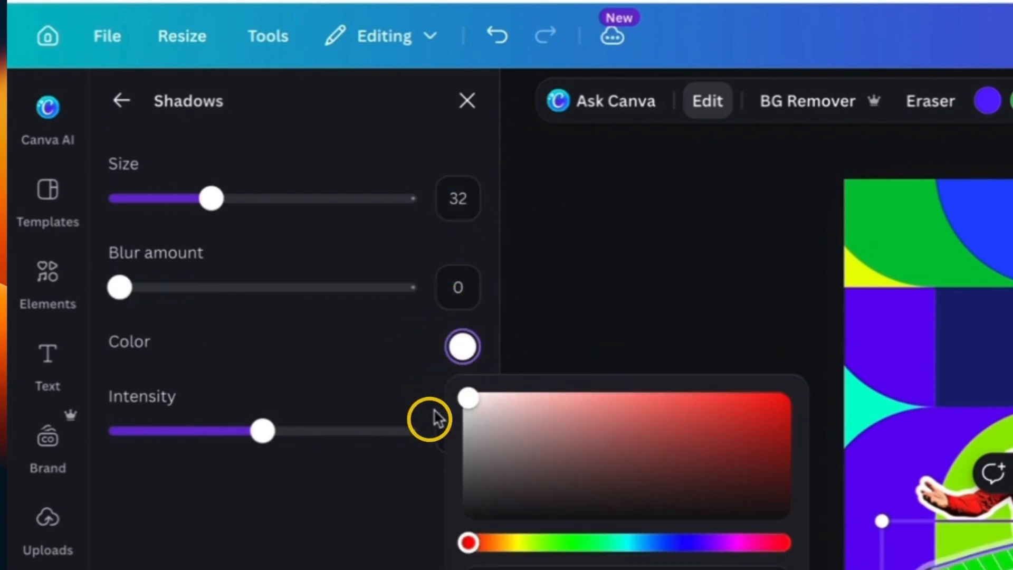
pyautogui.moveTo(269, 445); pyautogui.dragTo(434, 449)
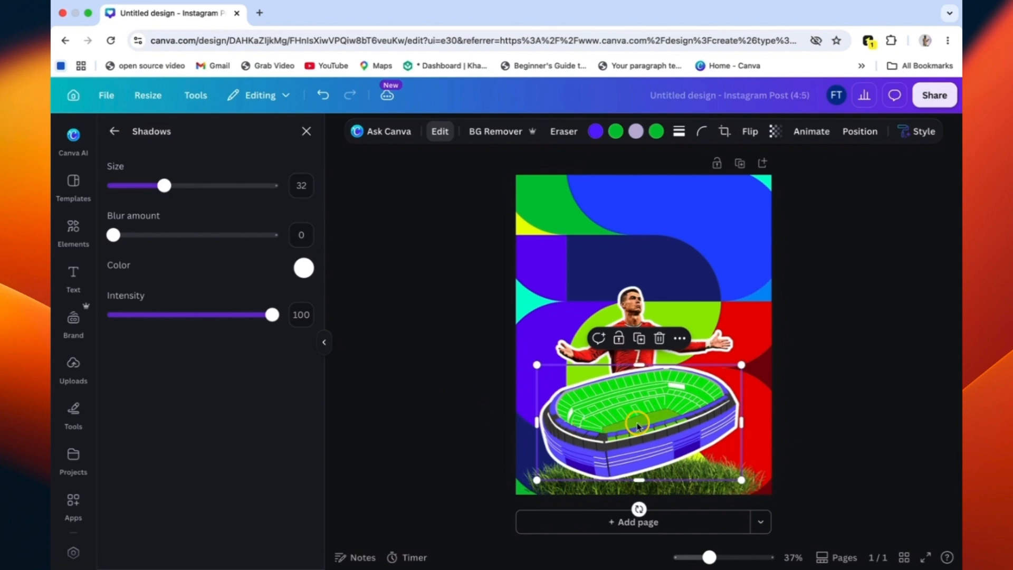
# Step: Send the stadium behind the grass and the red-shirt footballer back behind the stadium
pyautogui.press('super+bracketleft')
pyautogui.press('super+bracketleft')
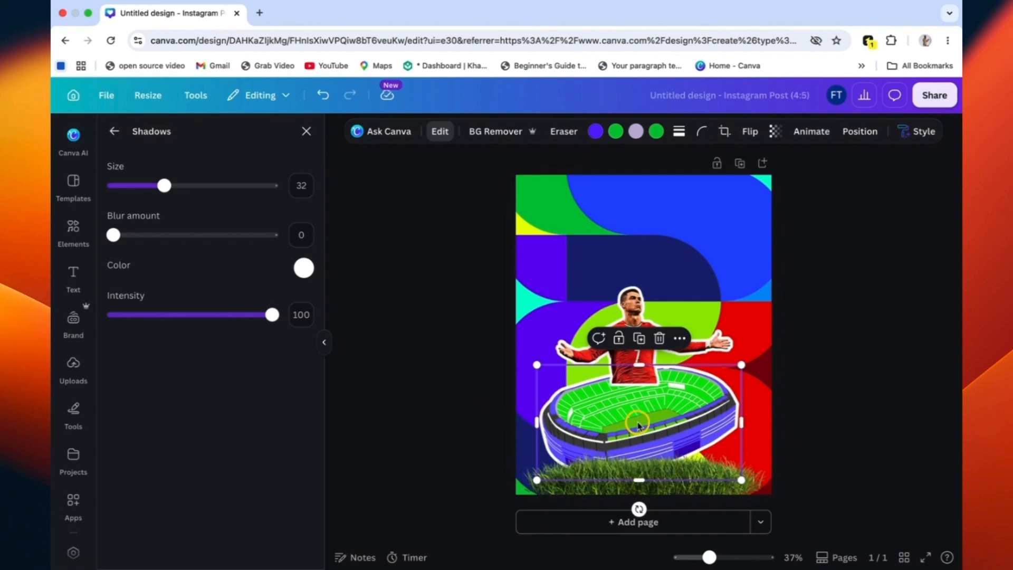
pyautogui.click(634, 325)
pyautogui.press('super+bracketleft')
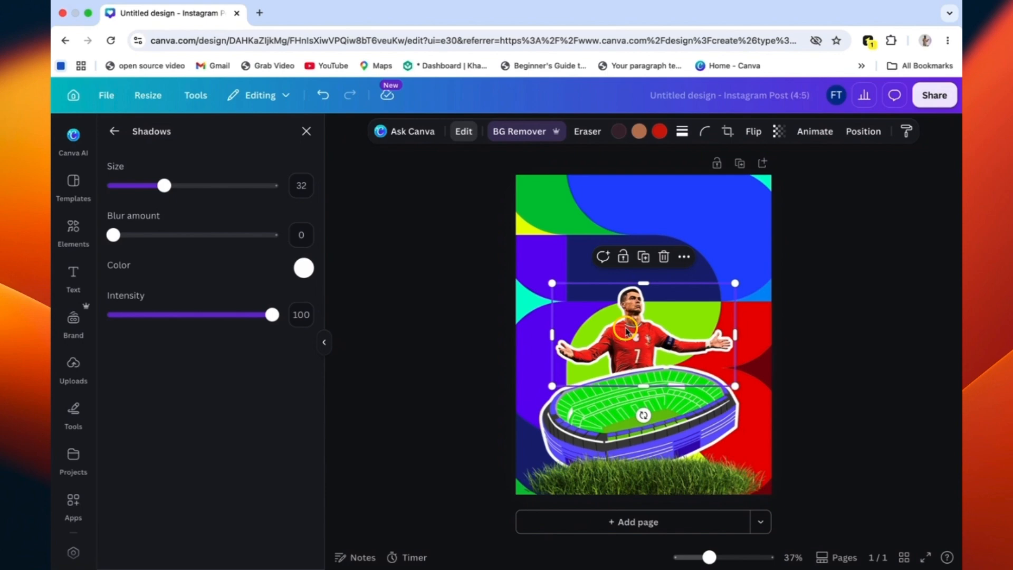
# Step: Duplicate the red-shirt footballer slightly higher and replace the copy with the uploaded blue-kit player photo, extending its frame upward to fit his head
pyautogui.keyDown('alt'); pyautogui.click(626, 330); pyautogui.keyUp('alt')
pyautogui.keyDown('alt'); pyautogui.moveTo(625, 311); pyautogui.dragTo(621, 292); pyautogui.keyUp('alt')
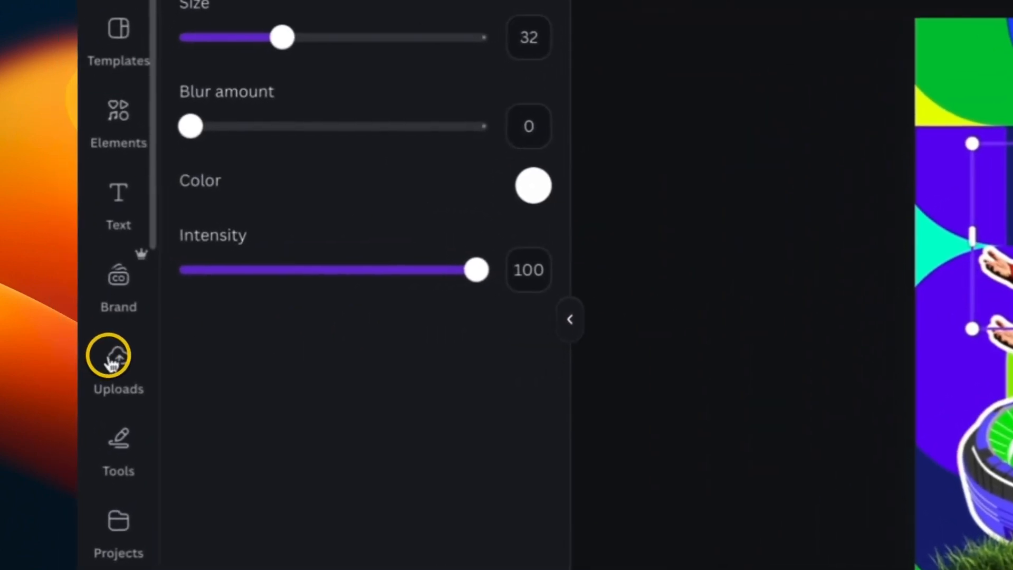
pyautogui.click(74, 363)
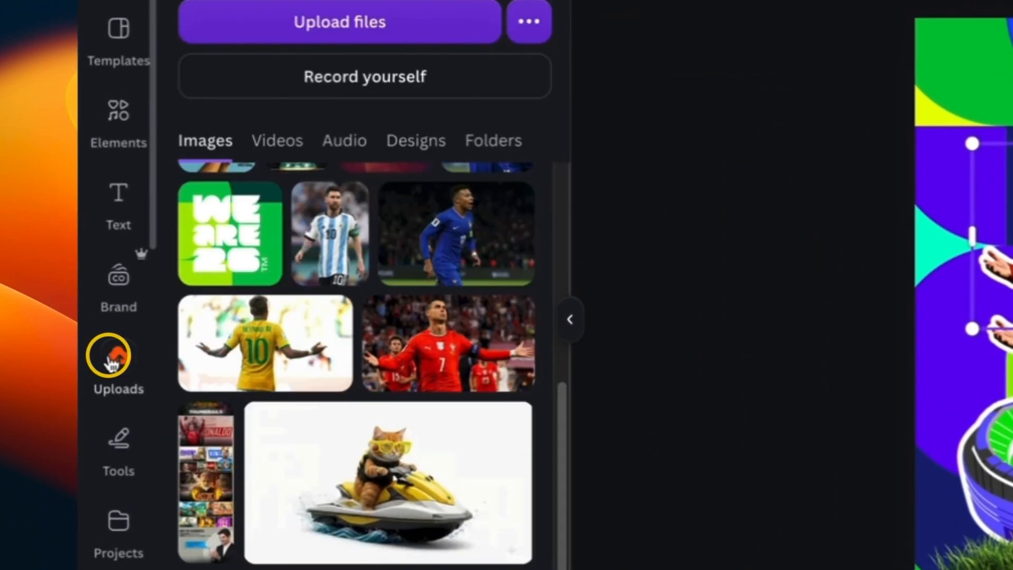
pyautogui.moveTo(463, 227); pyautogui.dragTo(618, 298)
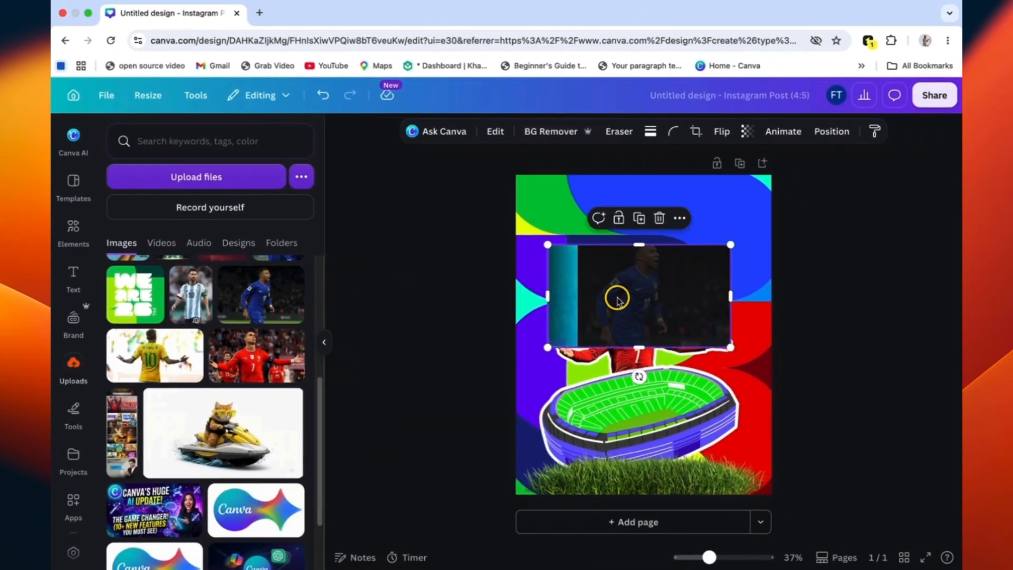
pyautogui.moveTo(638, 244); pyautogui.dragTo(637, 235)
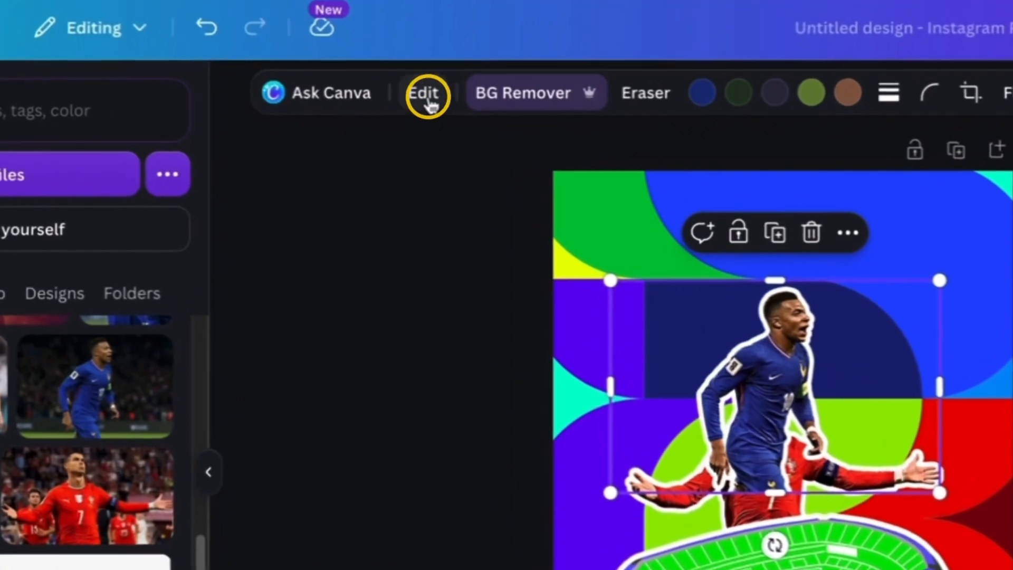
# Step: Raise the blue-kit player's brightness to 33 in the image adjustments
pyautogui.click(443, 131)
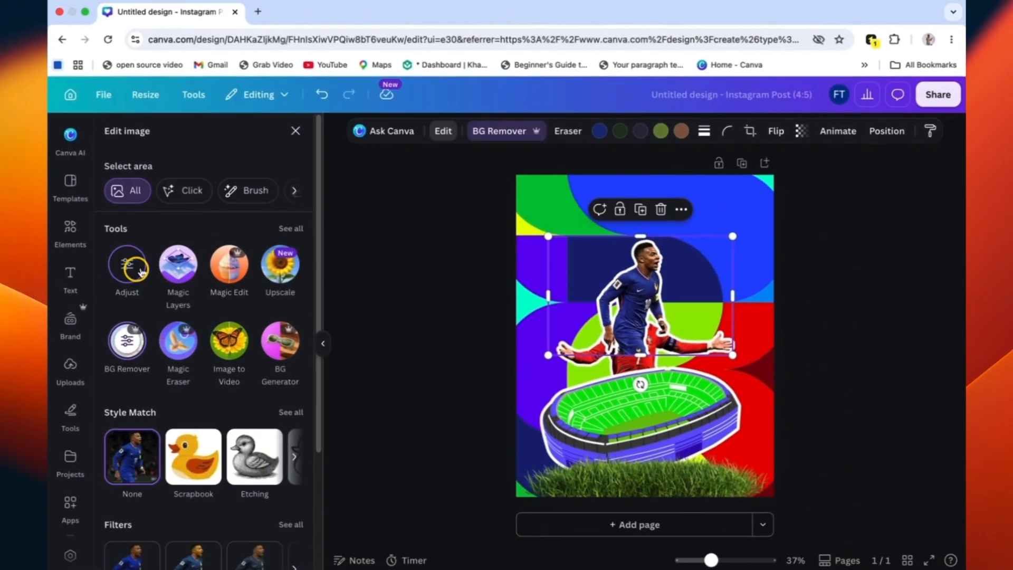
pyautogui.click(134, 268)
pyautogui.scroll(-10, 176, 363)
pyautogui.scroll(8, 177, 362)
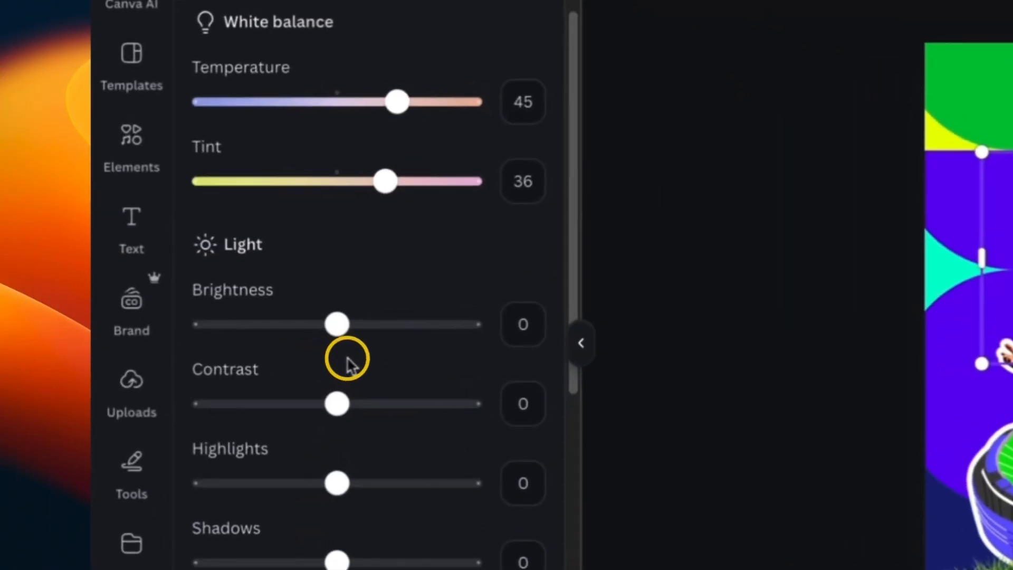
pyautogui.moveTo(188, 332); pyautogui.dragTo(199, 338)
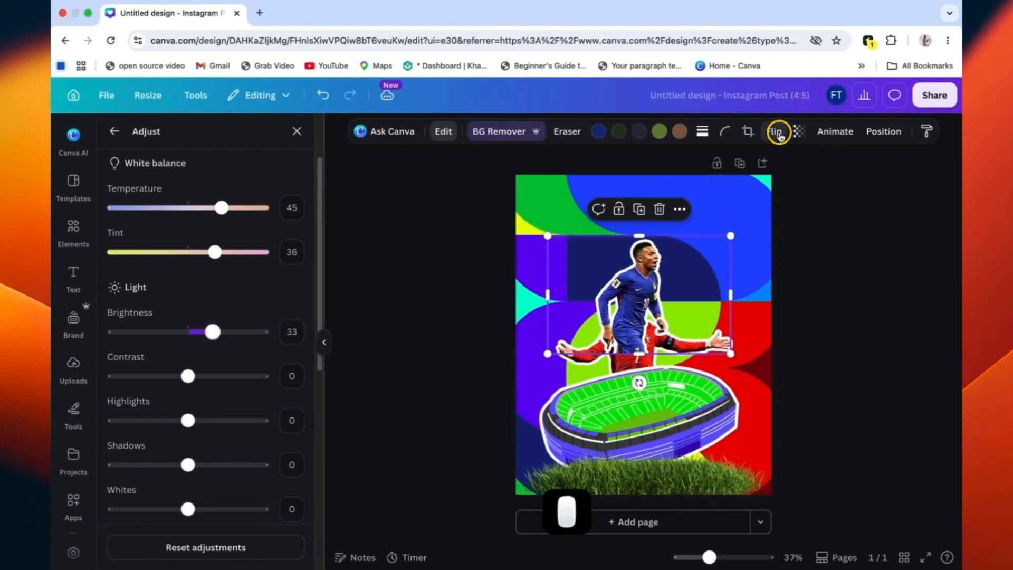
# Step: Flip the blue-kit player horizontally and place him, scaled down, behind the red-shirt footballer on the poster's left side
pyautogui.click(773, 131)
pyautogui.moveTo(638, 292); pyautogui.dragTo(600, 311)
pyautogui.moveTo(509, 255); pyautogui.dragTo(563, 290)
pyautogui.moveTo(641, 338); pyautogui.dragTo(614, 343)
pyautogui.press('super+bracketleft')
pyautogui.moveTo(533, 287); pyautogui.dragTo(557, 267)
# Step: Fill another player cut-out copy with the uploaded striped number 10 shirt photo and place it, scaled down, on the red-shirt footballer's right side
pyautogui.click(595, 257)
pyautogui.moveTo(184, 288); pyautogui.dragTo(615, 175)
pyautogui.moveTo(615, 319); pyautogui.dragTo(615, 354)
pyautogui.moveTo(658, 257); pyautogui.dragTo(692, 280)
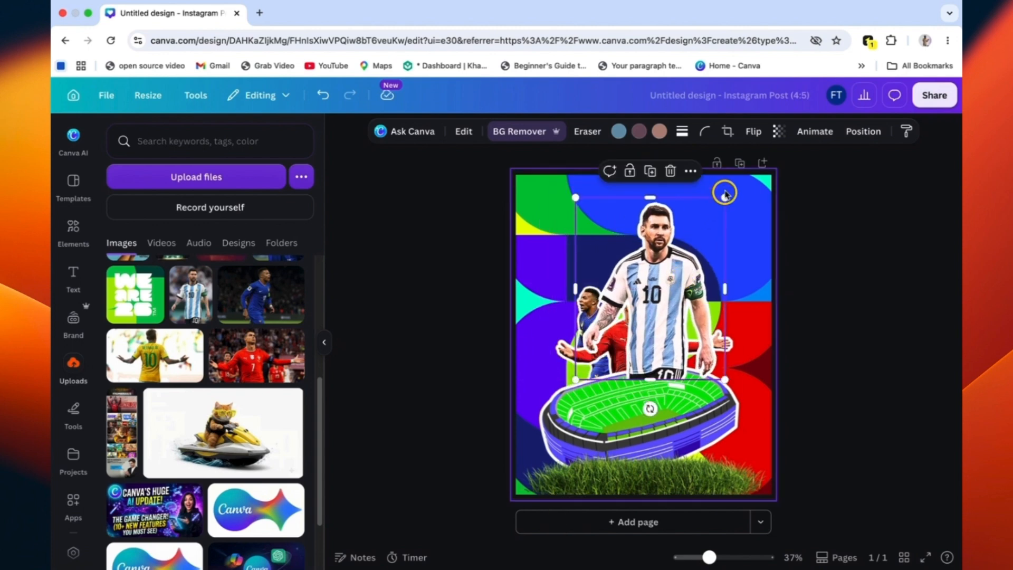
pyautogui.moveTo(723, 197); pyautogui.dragTo(687, 250)
pyautogui.moveTo(648, 308); pyautogui.dragTo(686, 303)
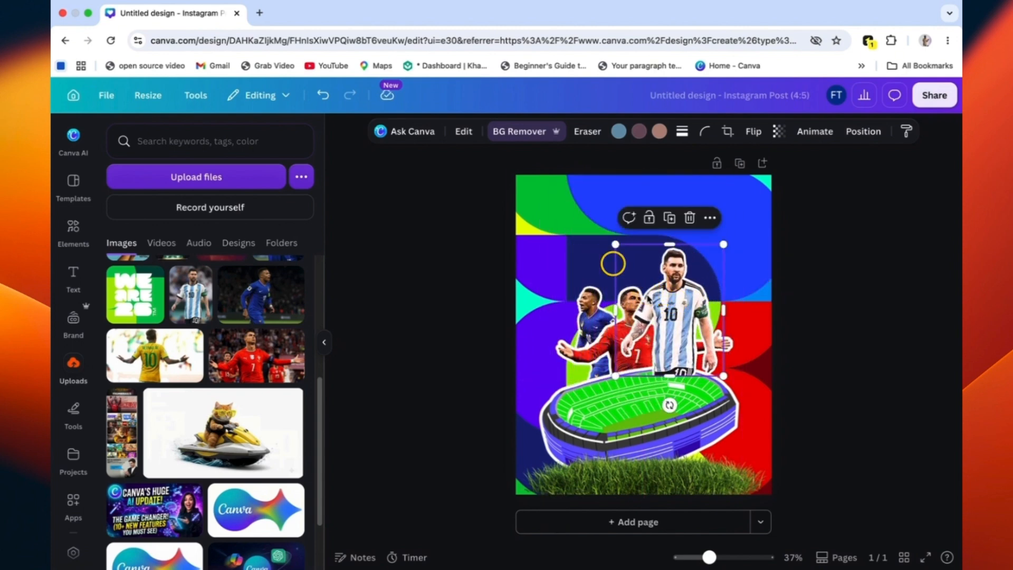
# Step: Set the striped-shirt player's brightness to 5 in the image adjustments
pyautogui.click(466, 133)
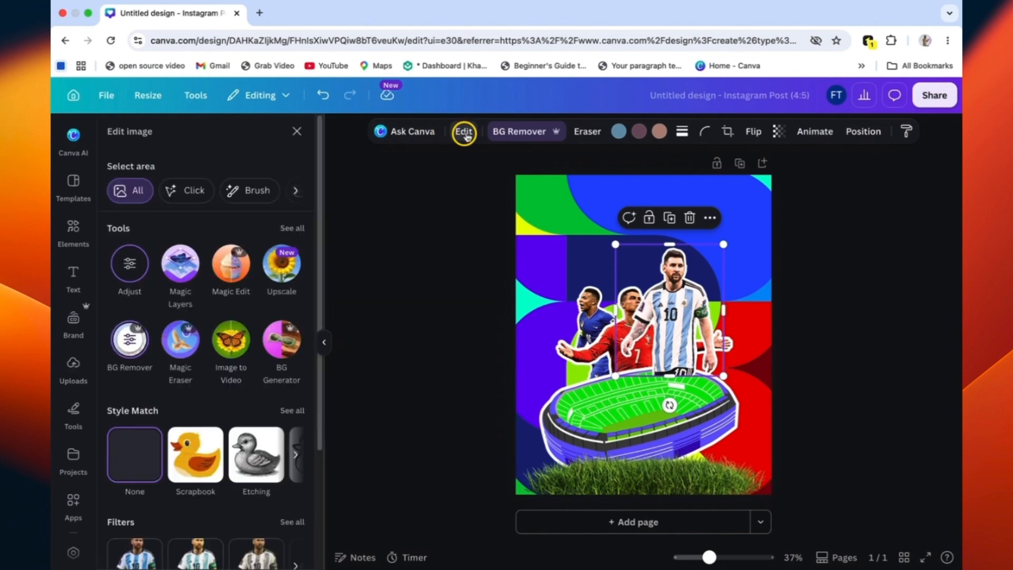
pyautogui.click(139, 271)
pyautogui.moveTo(188, 420)
pyautogui.mouseDown()
pyautogui.moveTo(206, 418)
pyautogui.moveTo(195, 406)
pyautogui.mouseUp()
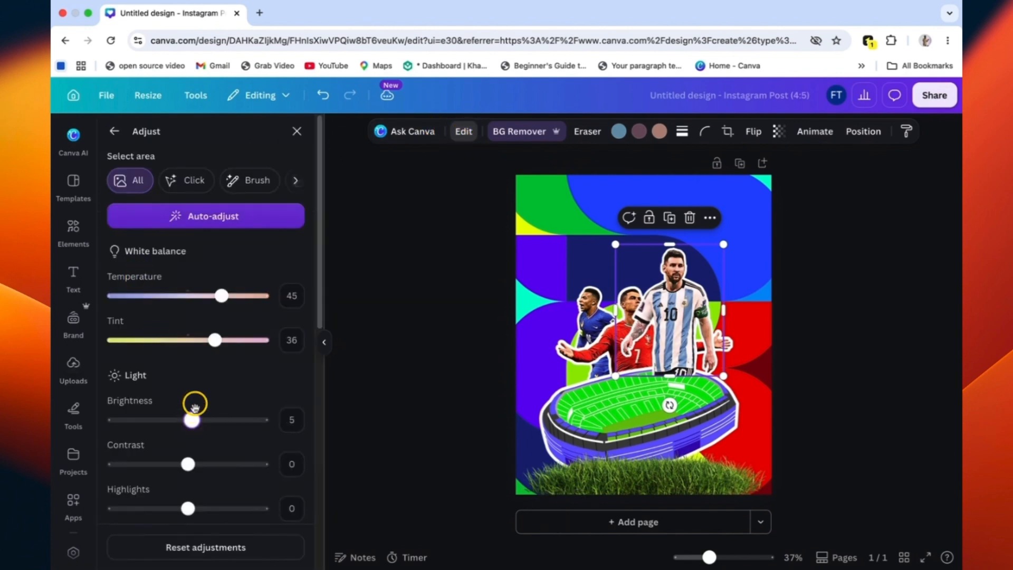
# Step: Set the striped-shirt player's white balance to temperature -16 and tint 16
pyautogui.click(290, 291)
pyautogui.doubleClick(291, 294)
pyautogui.write('0')
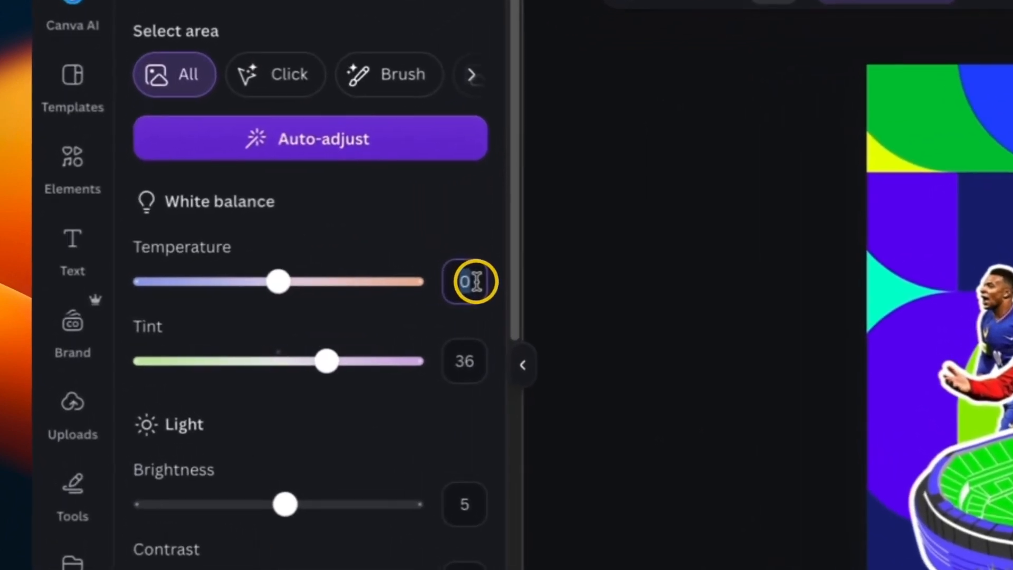
pyautogui.press('BackSpace')
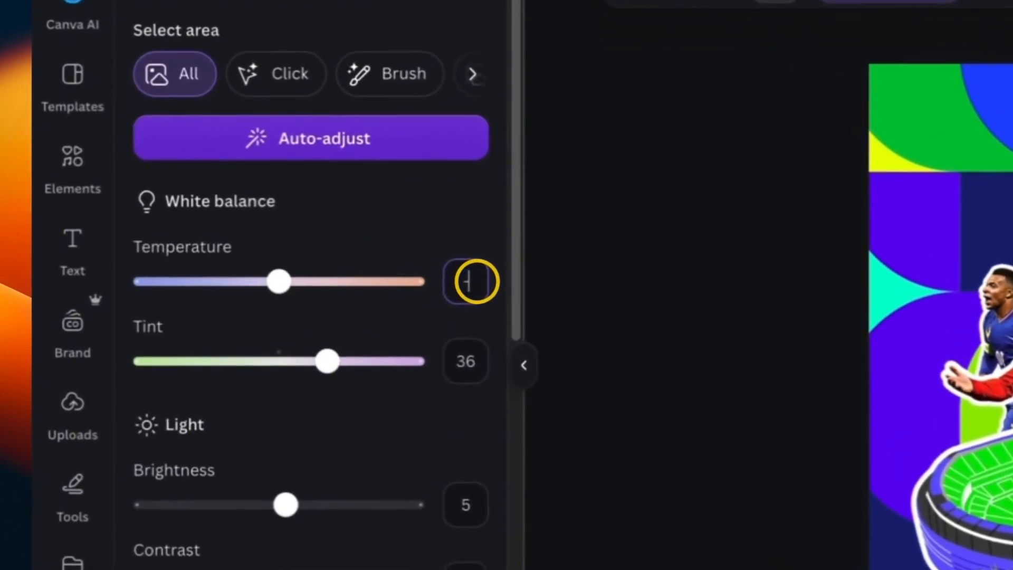
pyautogui.doubleClick(466, 355)
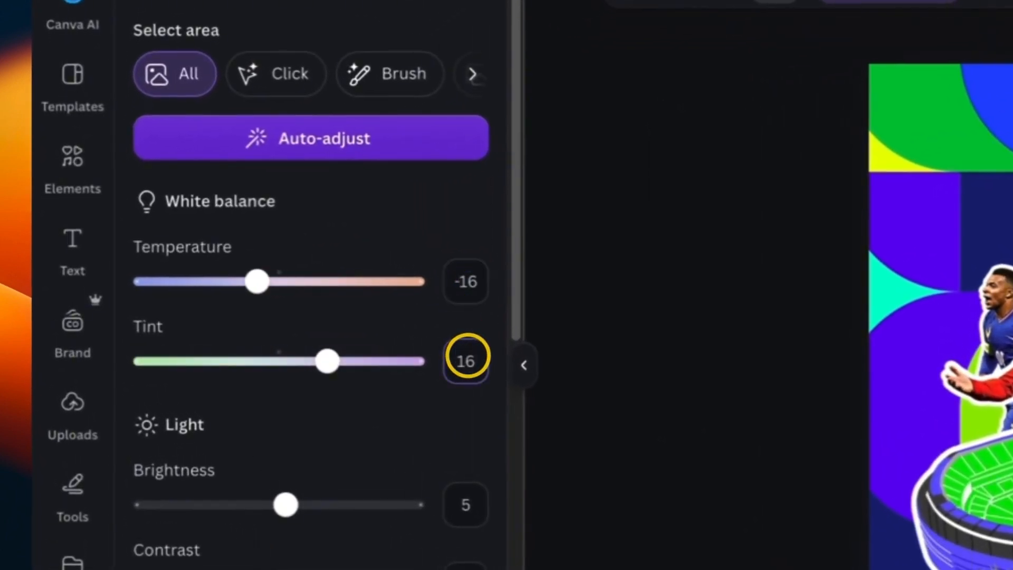
pyautogui.write('16')
# Step: Set the striped-shirt player's vibrance to 55 and saturation to 23
pyautogui.scroll(-6, 459, 377)
pyautogui.moveTo(287, 251); pyautogui.dragTo(336, 253)
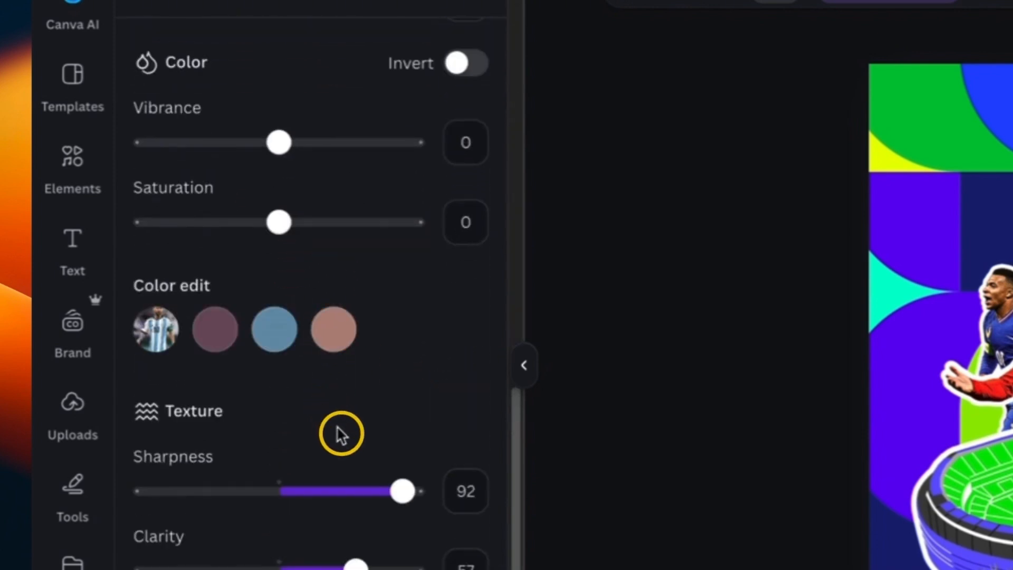
pyautogui.scroll(5, 362, 509)
pyautogui.moveTo(279, 374); pyautogui.dragTo(353, 374)
pyautogui.moveTo(294, 452); pyautogui.dragTo(313, 453)
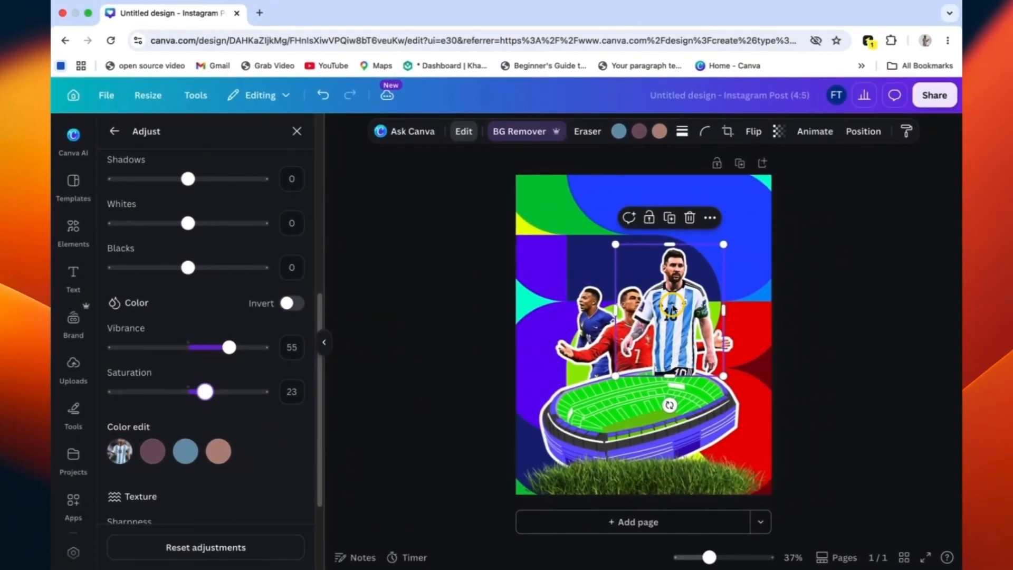
# Step: Place the striped-shirt player behind the red-shirt footballer and add a copy of him above the centre of the group
pyautogui.click(669, 307)
pyautogui.click(548, 224)
pyautogui.moveTo(558, 334); pyautogui.dragTo(513, 305)
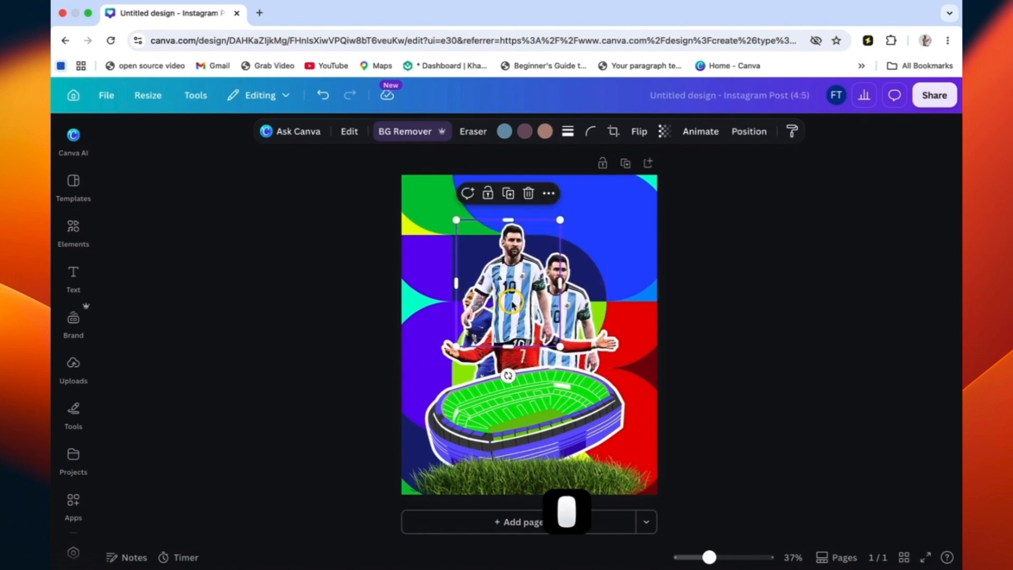
# Step: Replace the copied striped-shirt player above the group with the uploaded photo of the yellow-shirt player
pyautogui.click(74, 362)
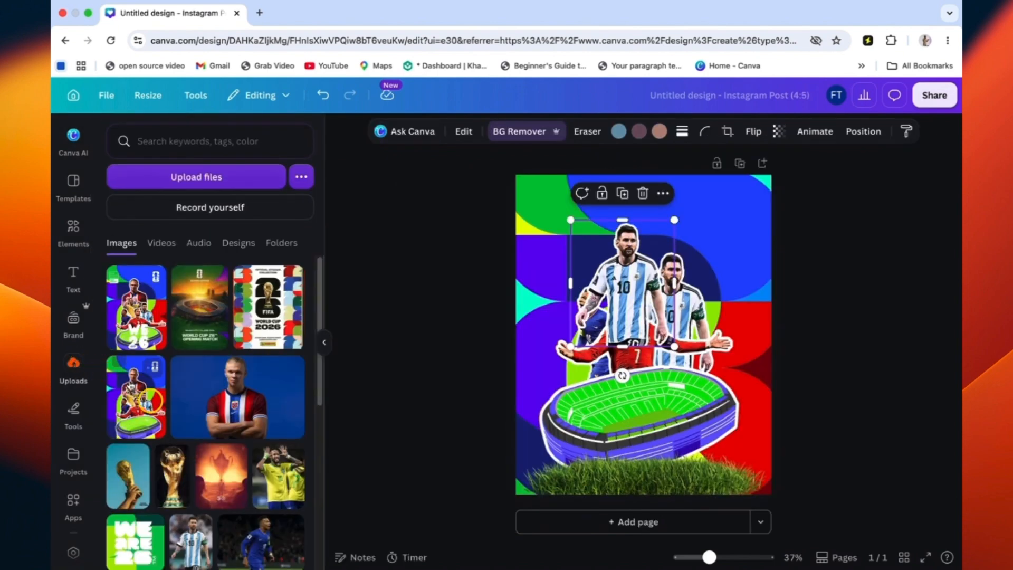
pyautogui.scroll(-4, 168, 414)
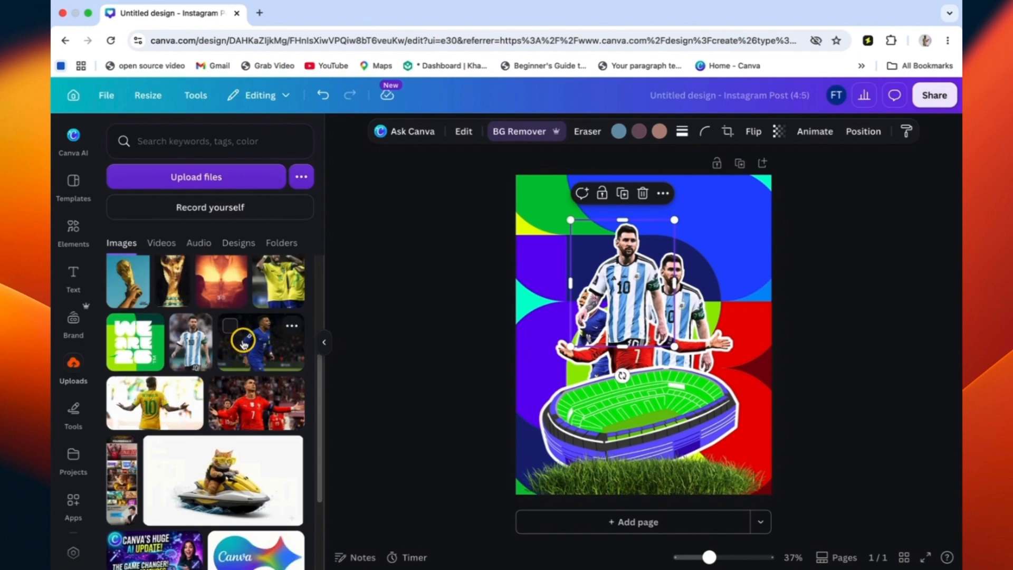
pyautogui.scroll(2, 247, 343)
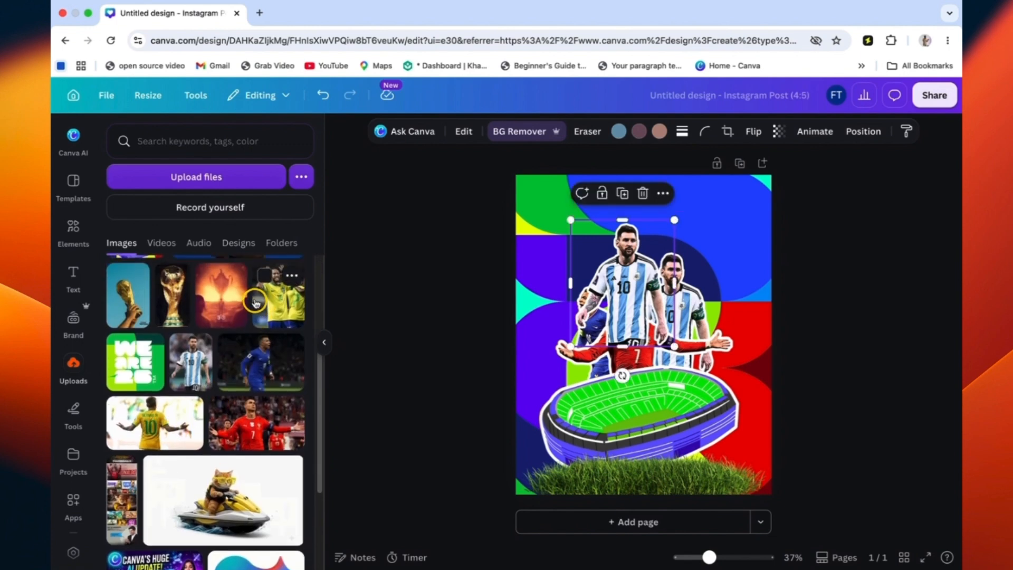
pyautogui.moveTo(275, 389); pyautogui.dragTo(615, 274)
# Step: Set the yellow-shirt player's white balance to temperature 46 and tint 78 in the image adjustments
pyautogui.click(463, 132)
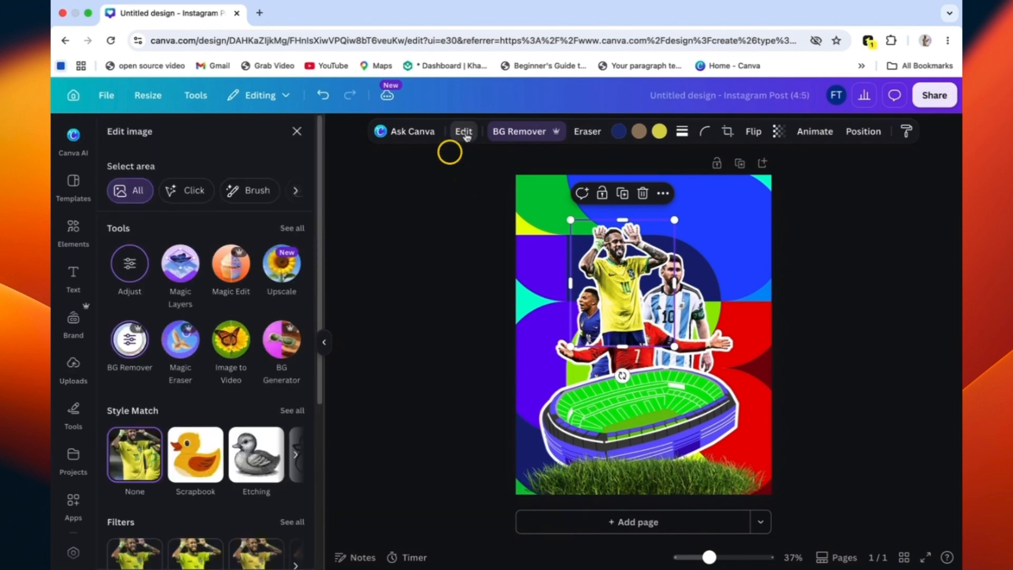
pyautogui.click(130, 263)
pyautogui.moveTo(188, 296); pyautogui.dragTo(224, 296)
pyautogui.moveTo(199, 340); pyautogui.dragTo(237, 341)
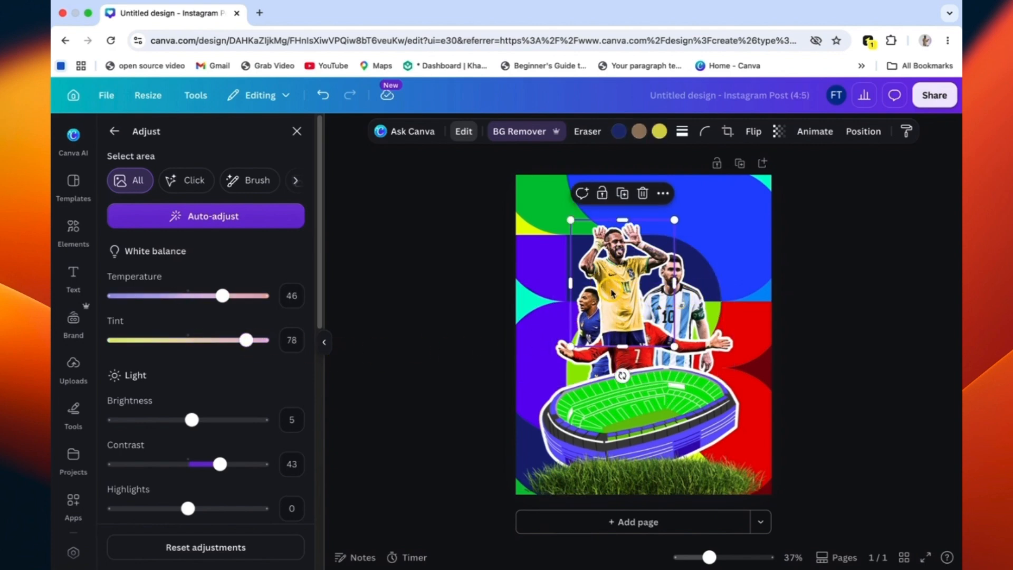
# Step: Send the yellow-shirt player behind the other footballers, scale him down slightly, and slightly shrink the striped-shirt player
pyautogui.press('super+bracketleft')
pyautogui.press('super+bracketleft')
pyautogui.press('super+bracketleft')
pyautogui.moveTo(571, 218); pyautogui.dragTo(578, 229)
pyautogui.click(695, 274)
pyautogui.moveTo(719, 250); pyautogui.dragTo(715, 257)
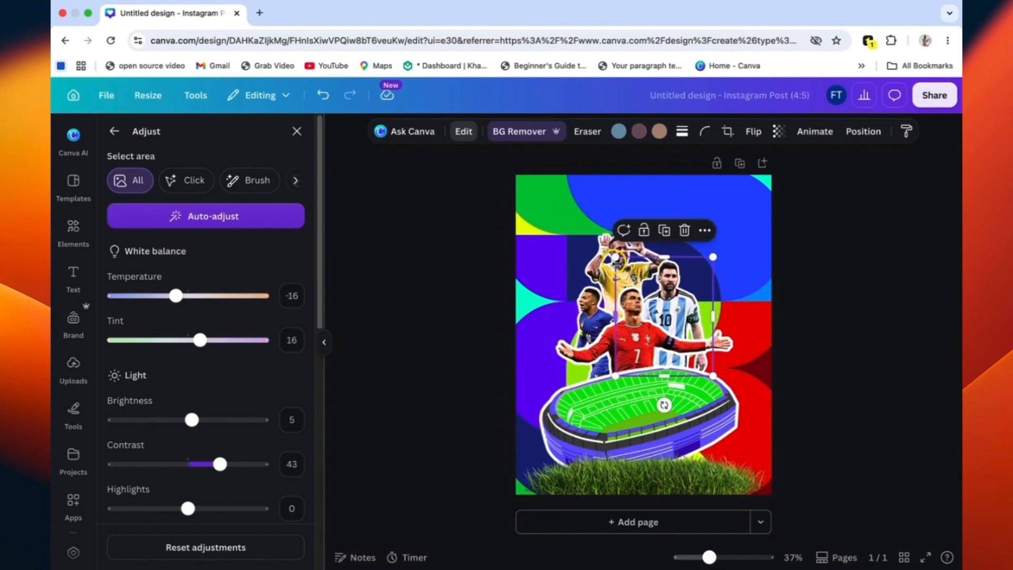
# Step: Duplicate the red-shirt player, replace the copy with the uploaded crossed-arms player, and place it at the group's top behind the yellow-shirt player
pyautogui.moveTo(626, 331); pyautogui.dragTo(579, 271)
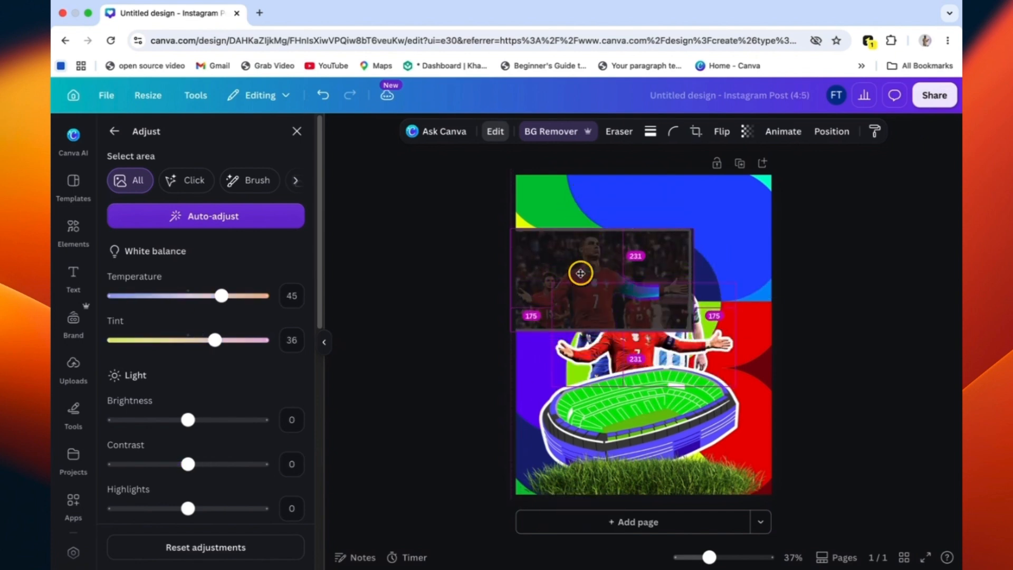
pyautogui.click(73, 362)
pyautogui.moveTo(238, 298); pyautogui.dragTo(600, 219)
pyautogui.moveTo(598, 266); pyautogui.dragTo(628, 231)
pyautogui.press('super+bracketleft')
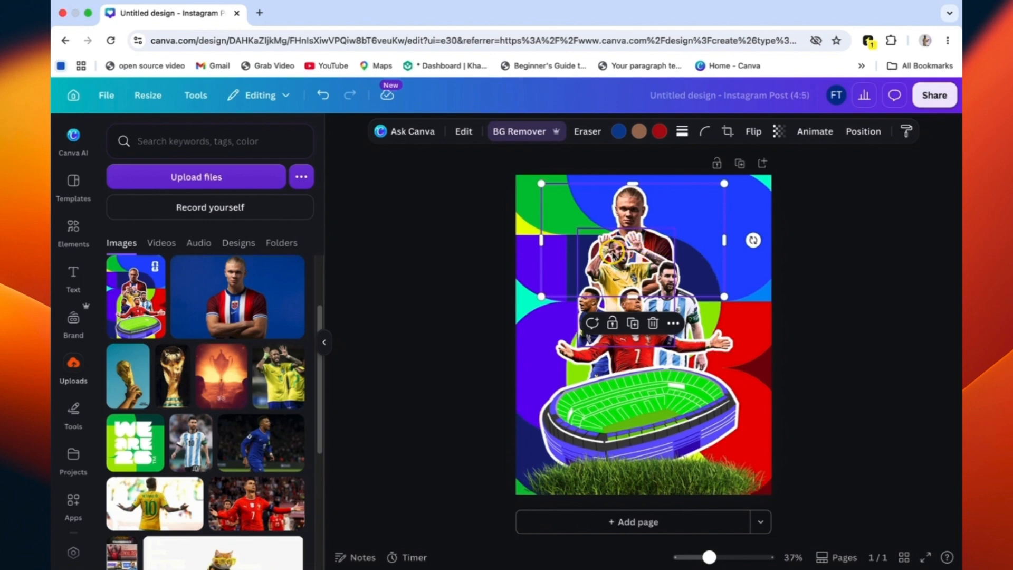
# Step: Select the four lower players together and scale them down slightly above the stadium
pyautogui.click(611, 256)
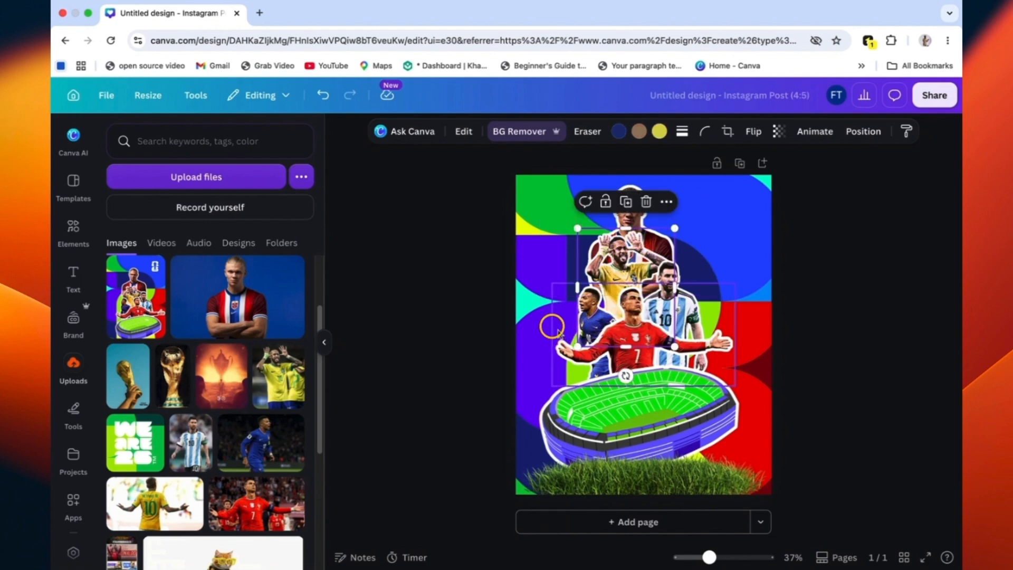
pyautogui.keyDown('super'); pyautogui.click(531, 318); pyautogui.keyUp('super')
pyautogui.keyDown('shift'); pyautogui.click(626, 330); pyautogui.keyUp('shift')
pyautogui.keyDown('shift'); pyautogui.click(687, 270); pyautogui.keyUp('shift')
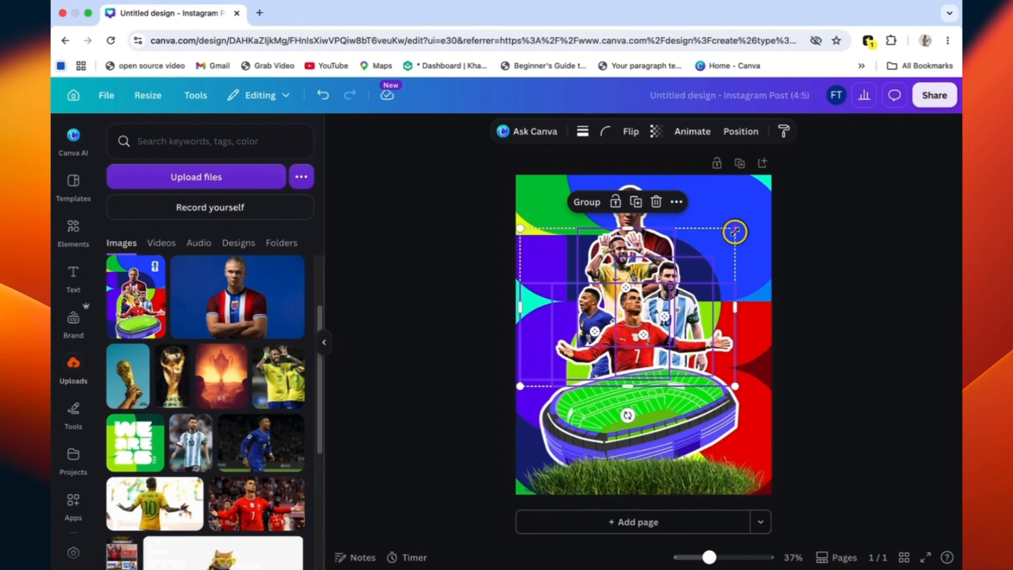
pyautogui.moveTo(520, 229); pyautogui.dragTo(525, 248)
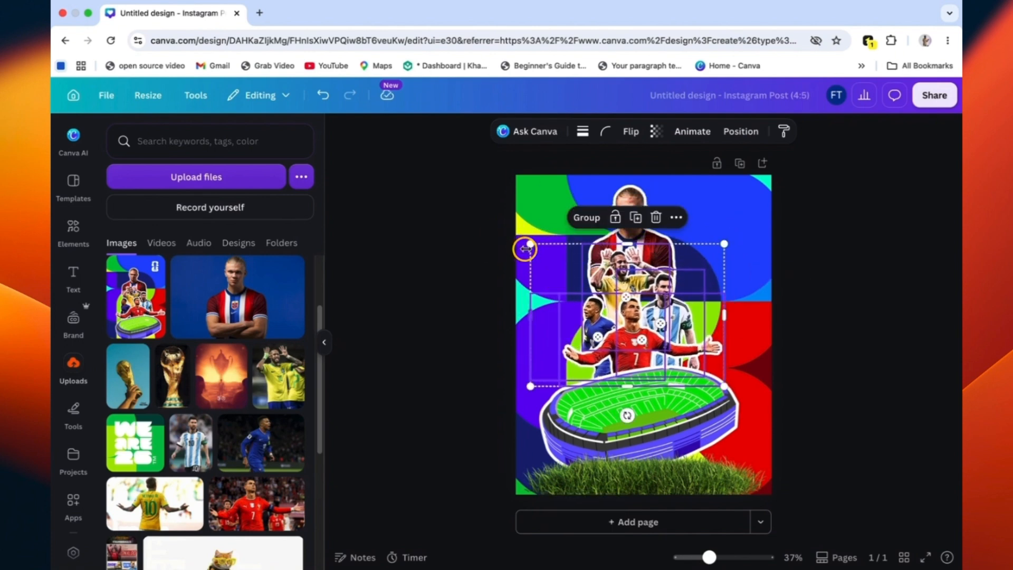
# Step: Search the elements for "worldcup 26", add the white 26 graphic, and place it small in the poster's upper right corner
pyautogui.click(74, 233)
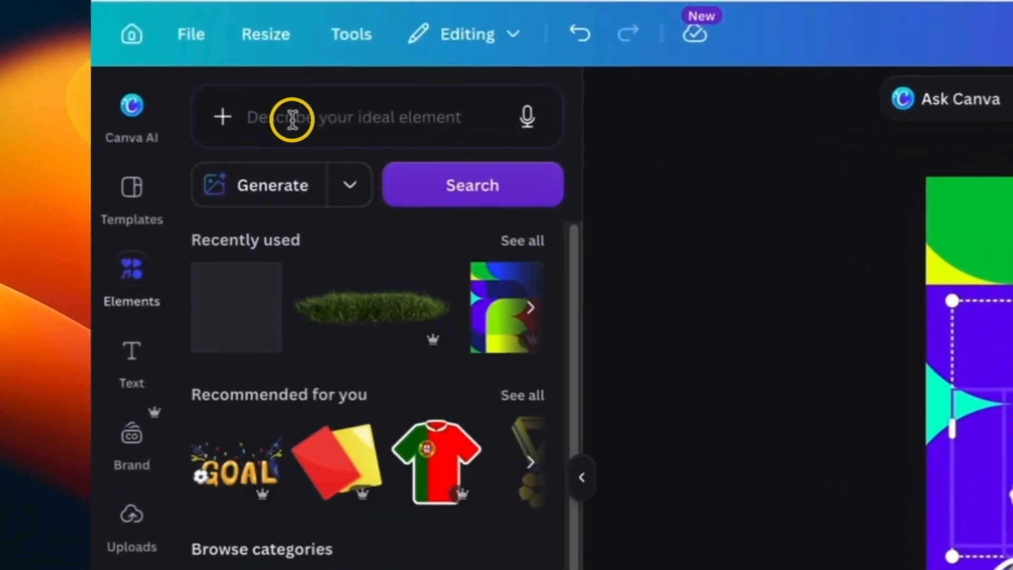
pyautogui.click(162, 142)
pyautogui.write('worldcup 26')
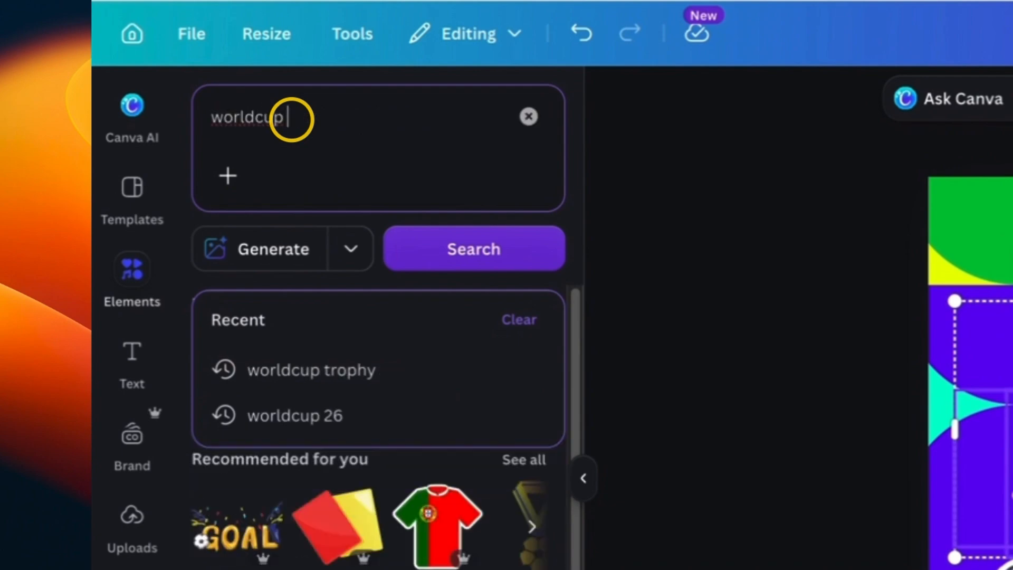
pyautogui.press('Return')
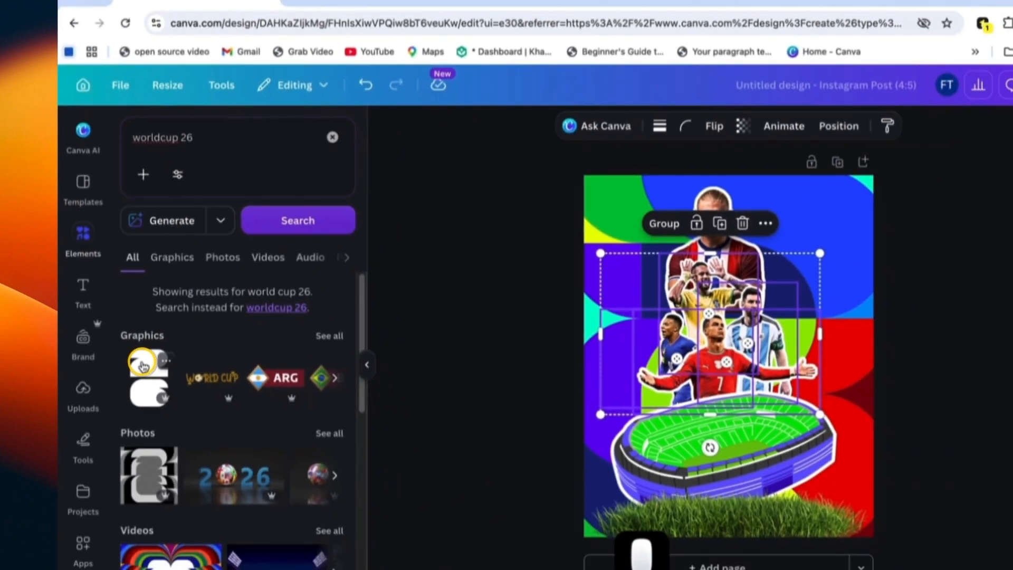
pyautogui.click(228, 480)
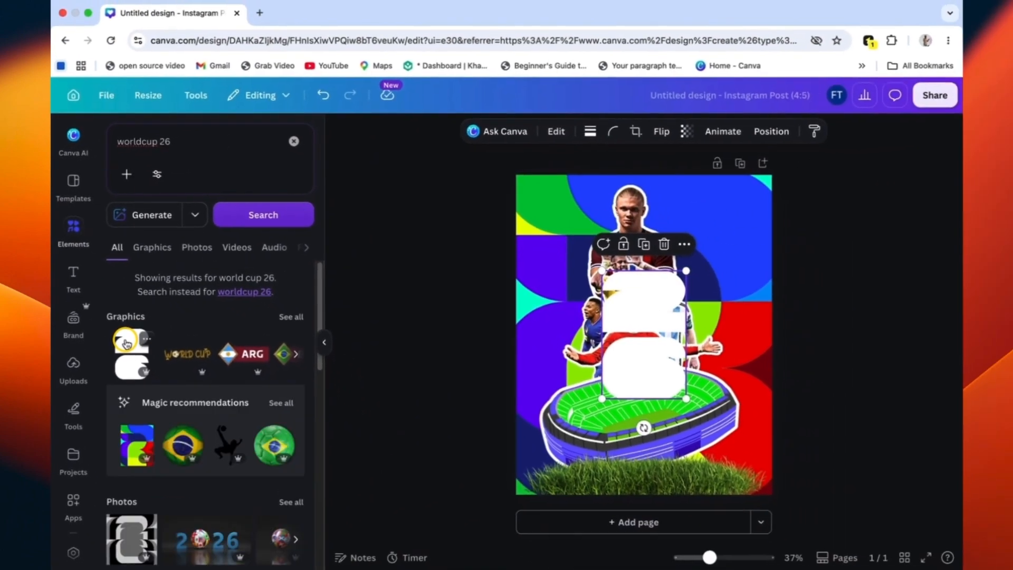
pyautogui.moveTo(651, 312); pyautogui.dragTo(711, 229)
pyautogui.moveTo(666, 302); pyautogui.dragTo(737, 186)
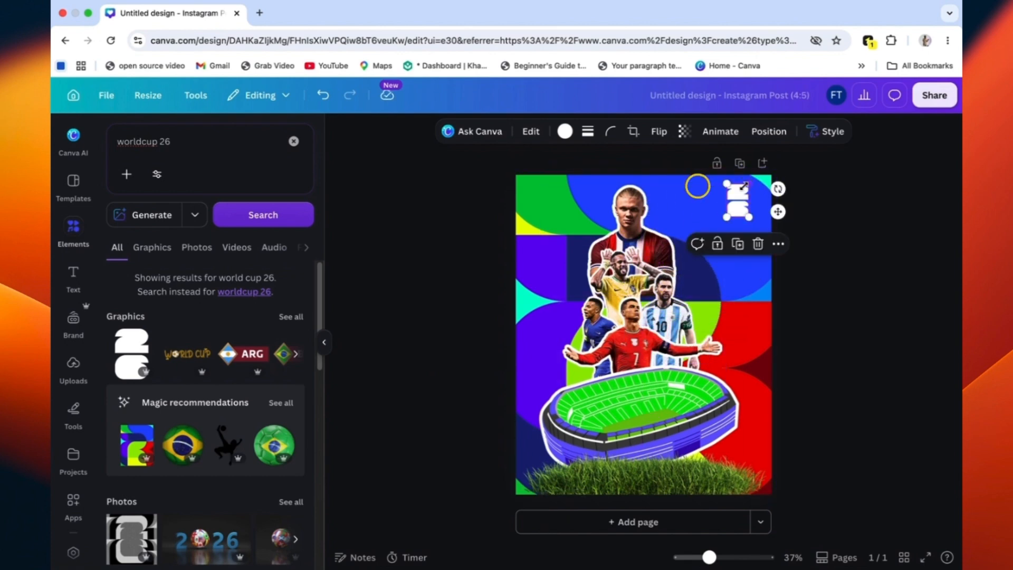
# Step: Move the players and stadium together slightly lower on the poster
pyautogui.moveTo(479, 194); pyautogui.dragTo(657, 414)
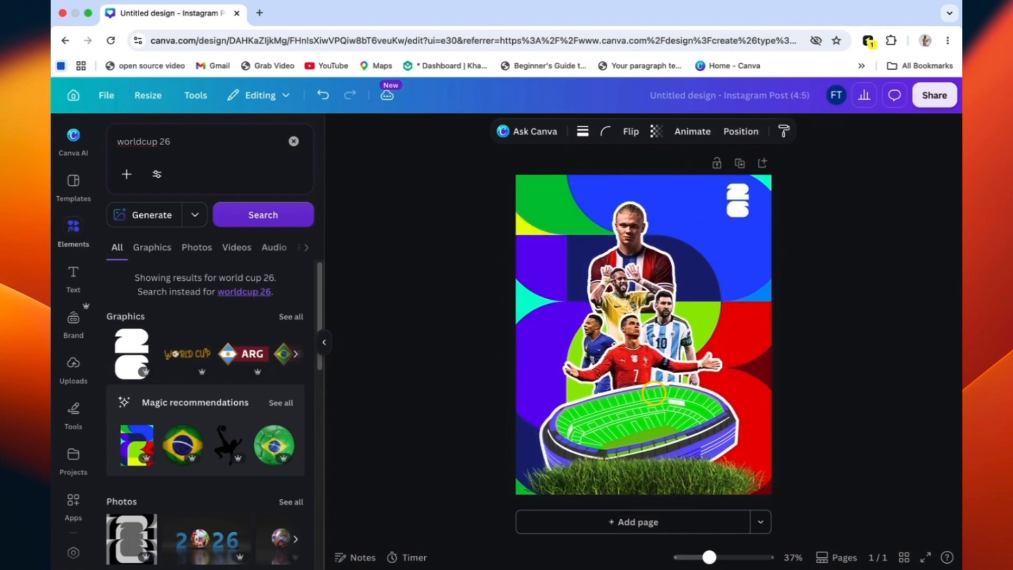
pyautogui.click(679, 487)
pyautogui.click(741, 210)
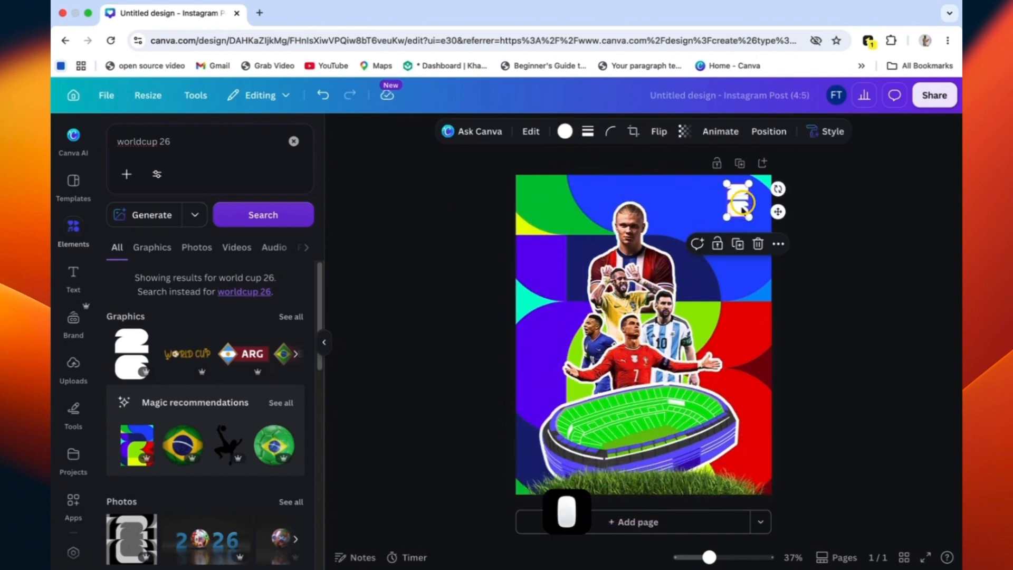
# Step: Search the graphics for "worldcup trophy" and add the plain golden World Cup trophy graphic to the poster
pyautogui.click(279, 143)
pyautogui.press('BackSpace')
pyautogui.press('BackSpace')
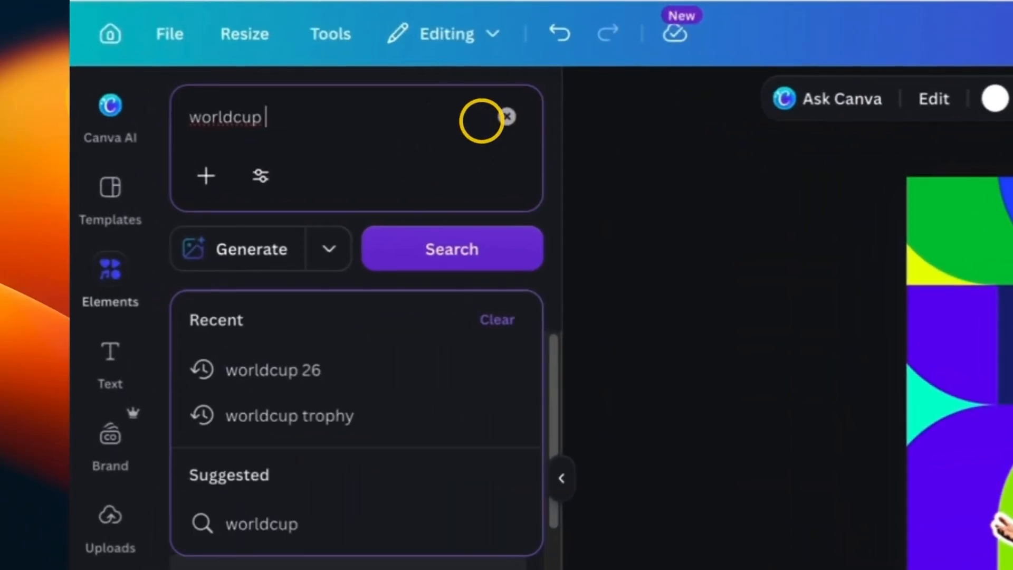
pyautogui.write('trophy')
pyautogui.press('Return')
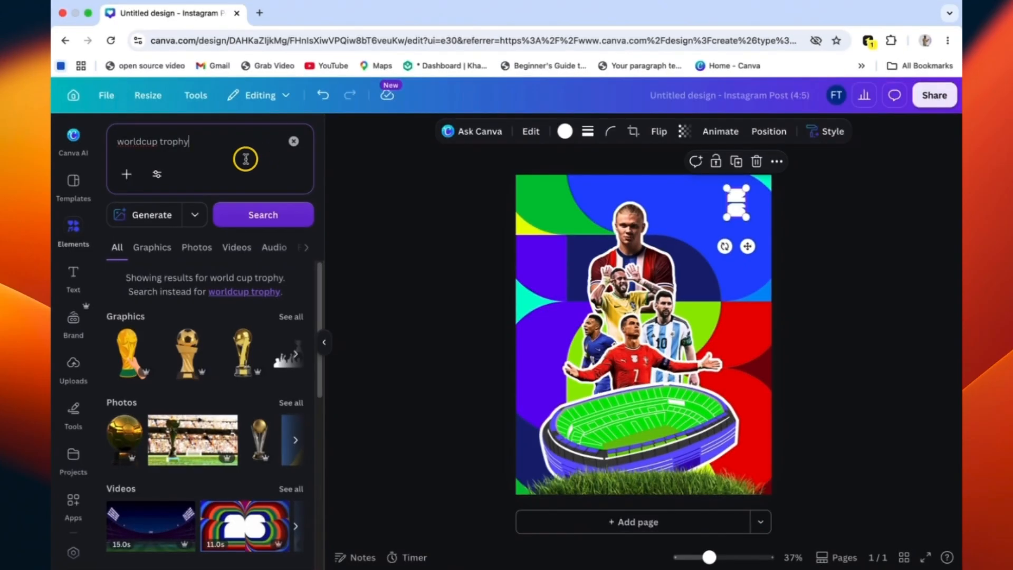
pyautogui.click(291, 316)
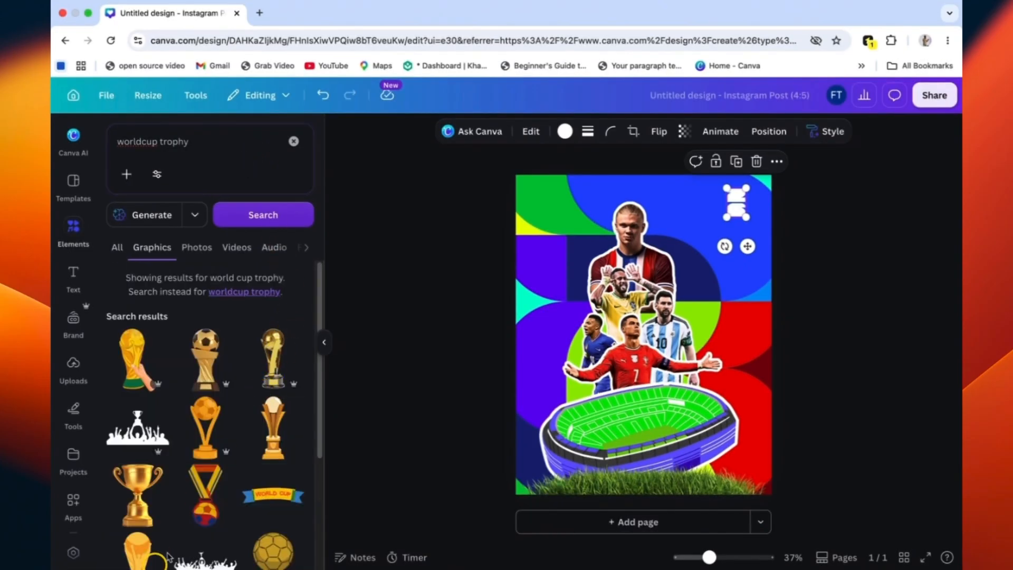
pyautogui.scroll(-1, 158, 525)
pyautogui.click(137, 528)
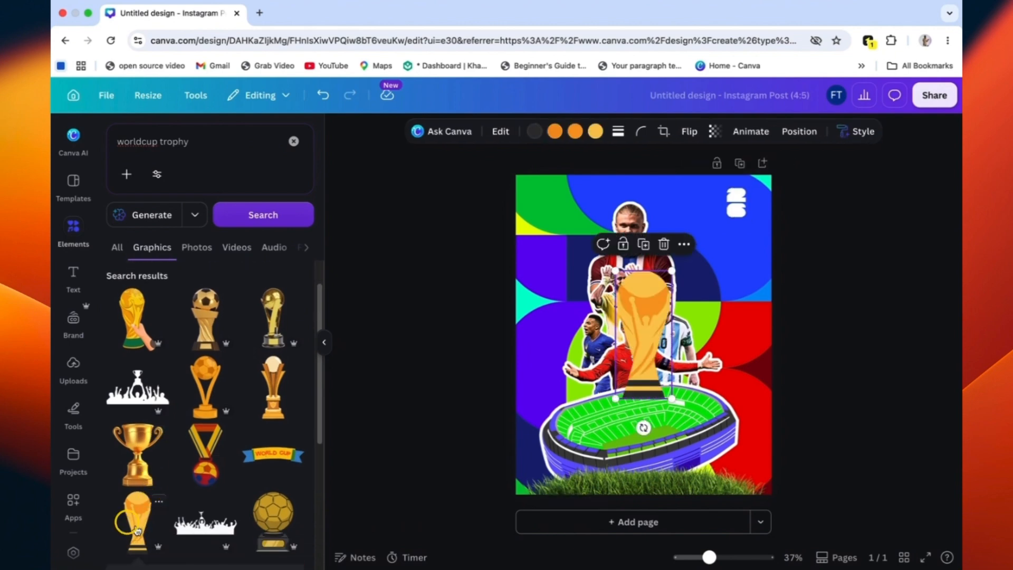
# Step: Recolor all four colors of the trophy graphic to the blue sampled from the poster's background
pyautogui.click(534, 132)
pyautogui.click(148, 223)
pyautogui.click(603, 192)
pyautogui.click(148, 224)
pyautogui.click(601, 186)
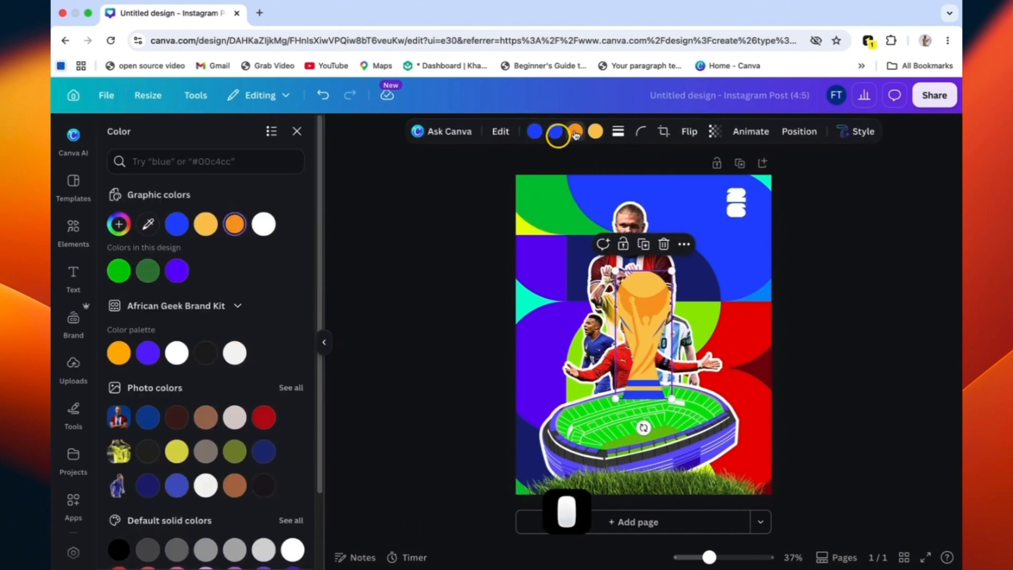
pyautogui.click(595, 133)
pyautogui.click(205, 225)
# Step: Shrink the blue trophy and move it onto the white 26 graphic in the poster's upper right corner
pyautogui.moveTo(616, 388); pyautogui.dragTo(745, 277)
pyautogui.click(643, 342)
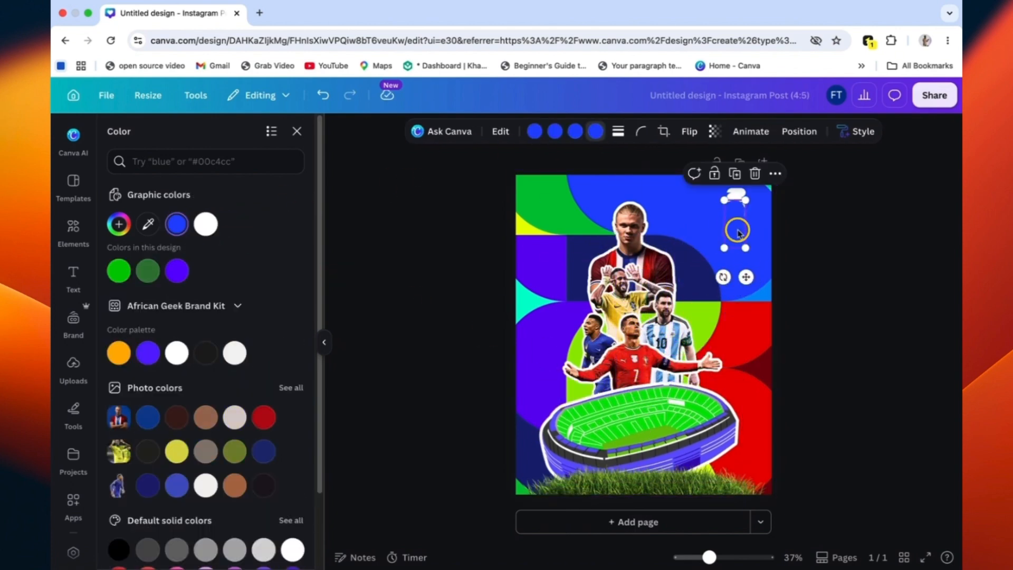
pyautogui.scroll(5, 737, 228)
pyautogui.scroll(5, 906, 199)
pyautogui.moveTo(732, 363); pyautogui.dragTo(768, 285)
pyautogui.scroll(3, 791, 296)
pyautogui.moveTo(812, 322); pyautogui.dragTo(807, 276)
pyautogui.moveTo(839, 396); pyautogui.dragTo(834, 347)
pyautogui.click(833, 340)
# Step: Fine-tune the trophy's size and position so it sits centered inside the 26 graphic
pyautogui.moveTo(774, 234); pyautogui.dragTo(768, 223)
pyautogui.moveTo(790, 273); pyautogui.dragTo(795, 260)
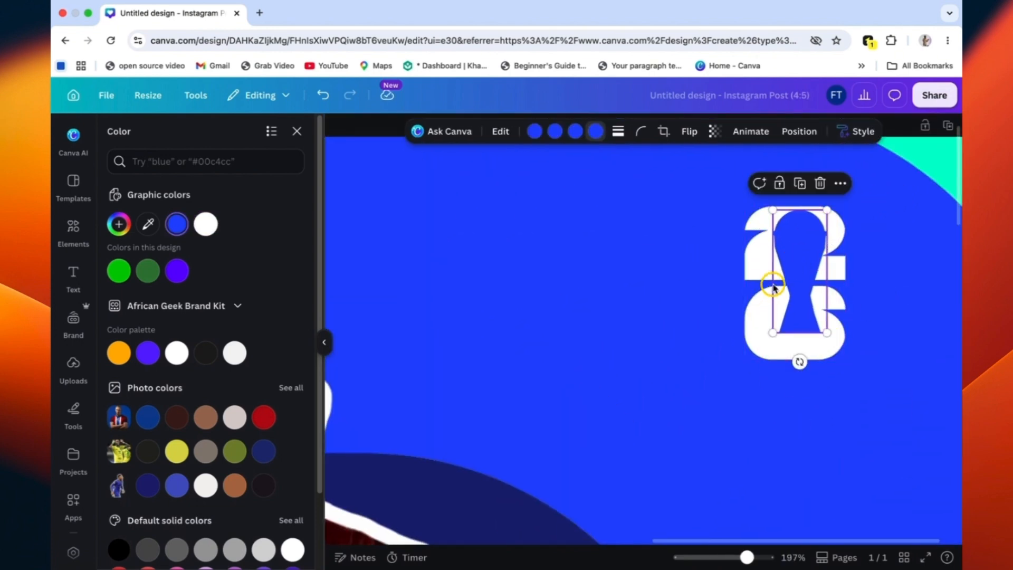
pyautogui.moveTo(826, 210); pyautogui.dragTo(821, 221)
pyautogui.moveTo(796, 282); pyautogui.dragTo(797, 275)
pyautogui.moveTo(773, 324); pyautogui.dragTo(771, 330)
pyautogui.moveTo(801, 274); pyautogui.dragTo(799, 279)
# Step: Add the text "THE COUNTDOWN", wrap it onto three lines at size 24.7, and place it in the poster's upper left corner
pyautogui.scroll(-8, 607, 463)
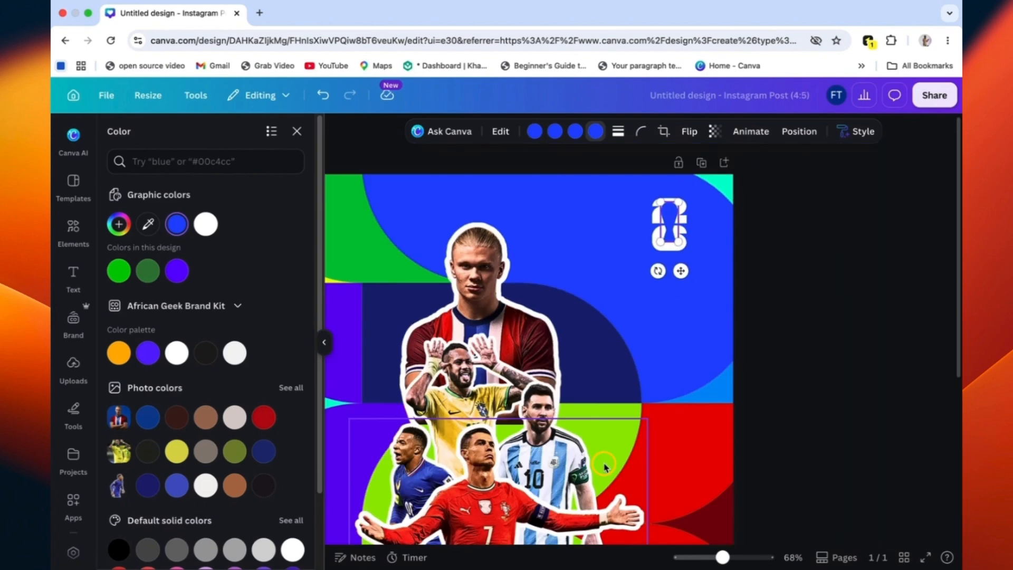
pyautogui.press('t')
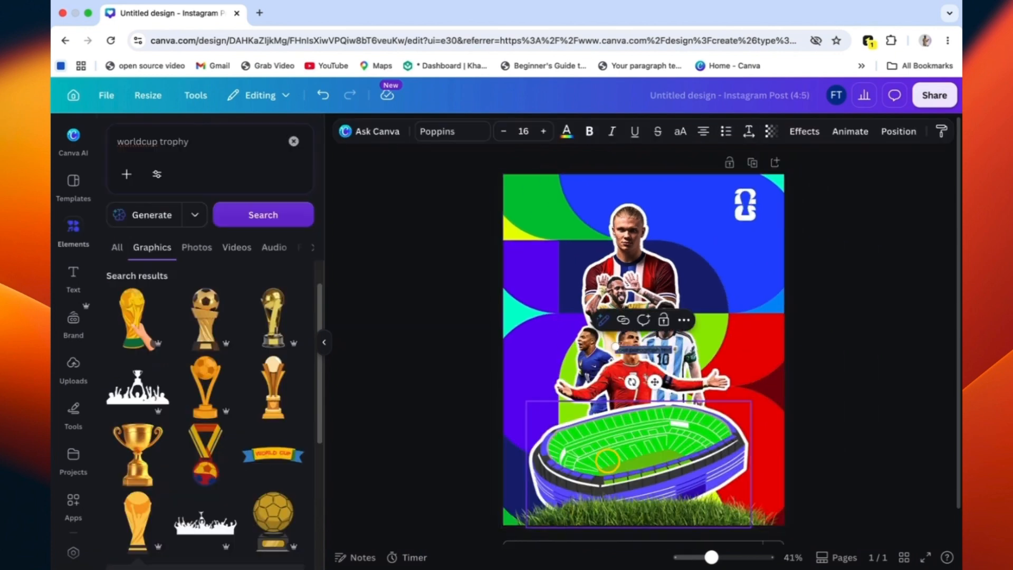
pyautogui.write('THE COUNTDOWN')
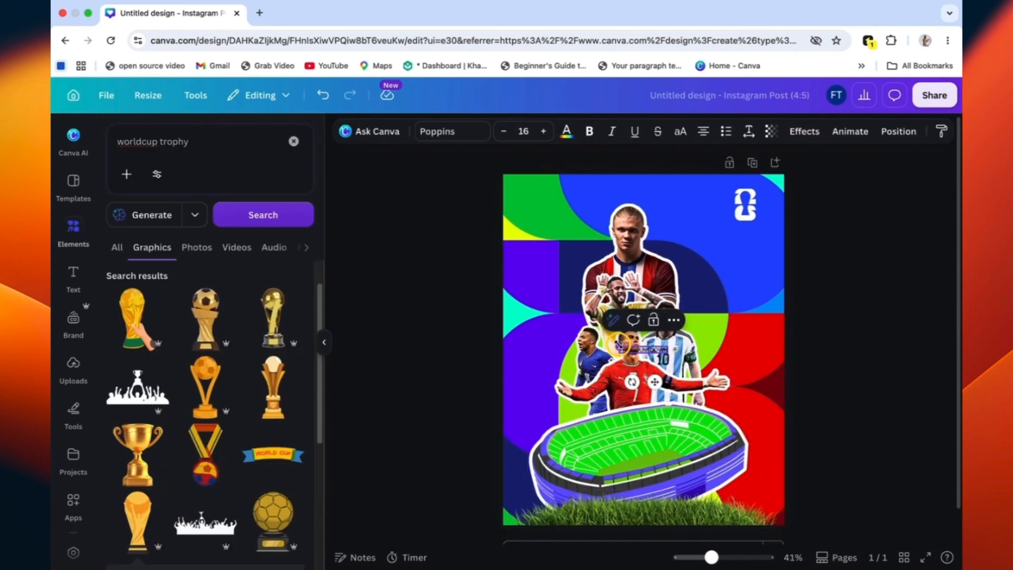
pyautogui.moveTo(618, 345); pyautogui.dragTo(593, 341)
pyautogui.moveTo(667, 348); pyautogui.dragTo(626, 353)
pyautogui.moveTo(619, 405); pyautogui.dragTo(537, 256)
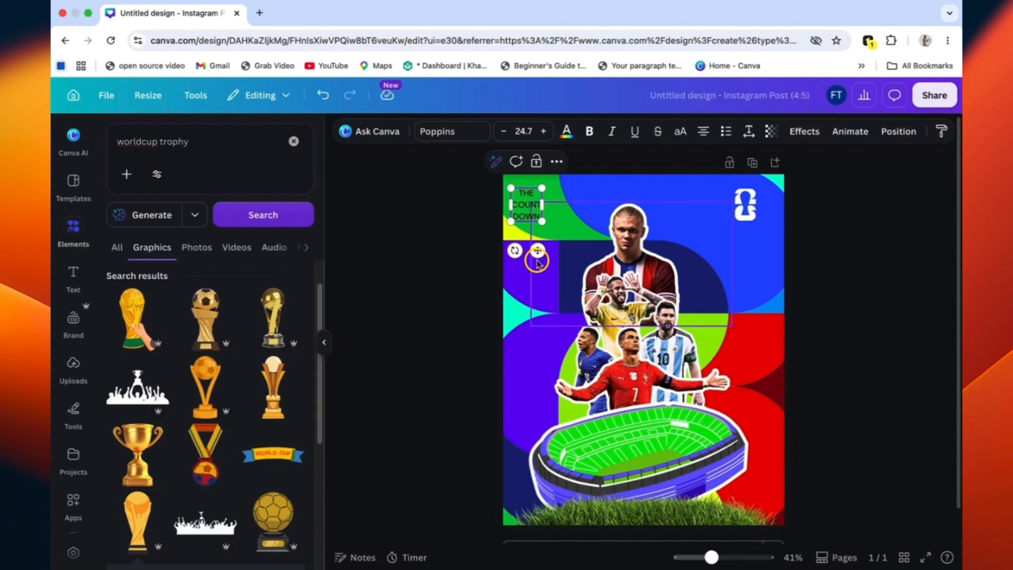
# Step: Color the countdown text white and align it left
pyautogui.click(566, 132)
pyautogui.click(244, 275)
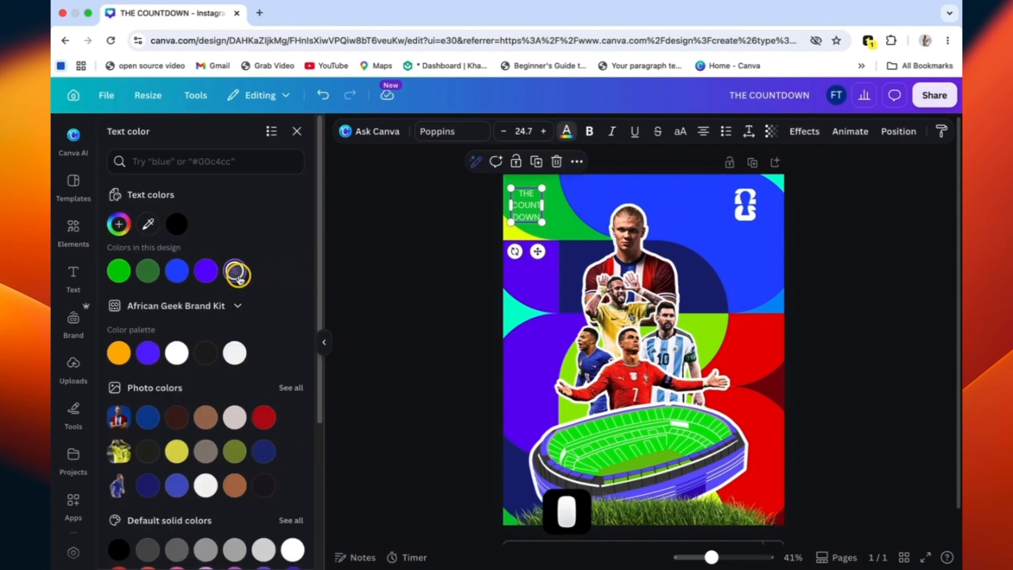
pyautogui.click(702, 131)
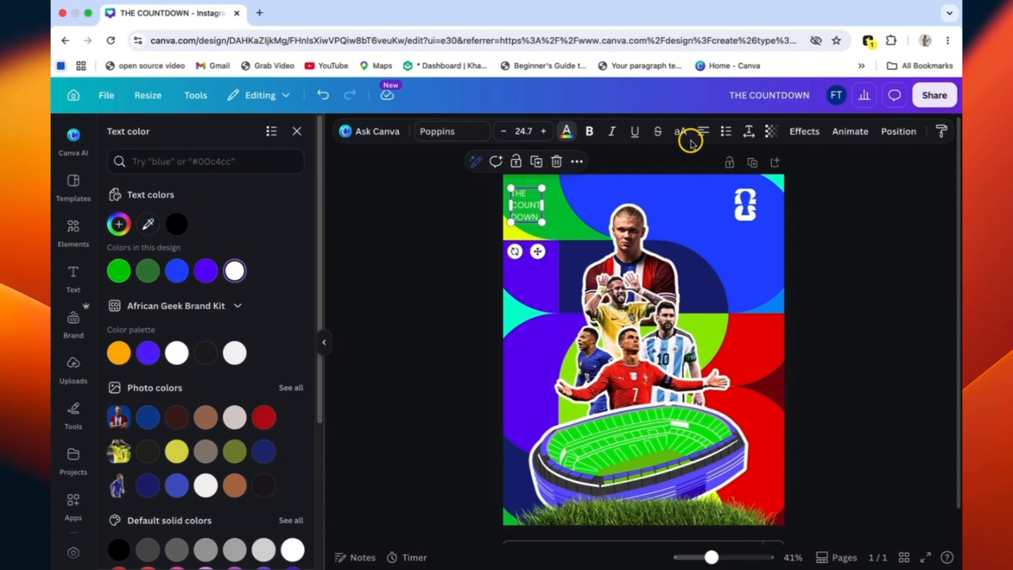
# Step: Search the fonts for "LATO" and apply Lato to the countdown text
pyautogui.click(463, 132)
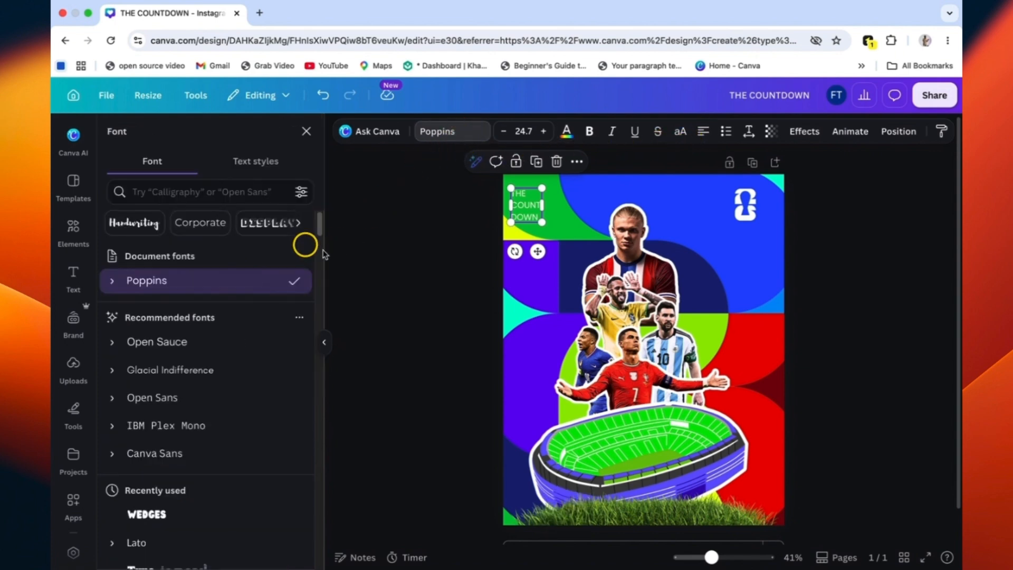
pyautogui.click(205, 193)
pyautogui.write('LA')
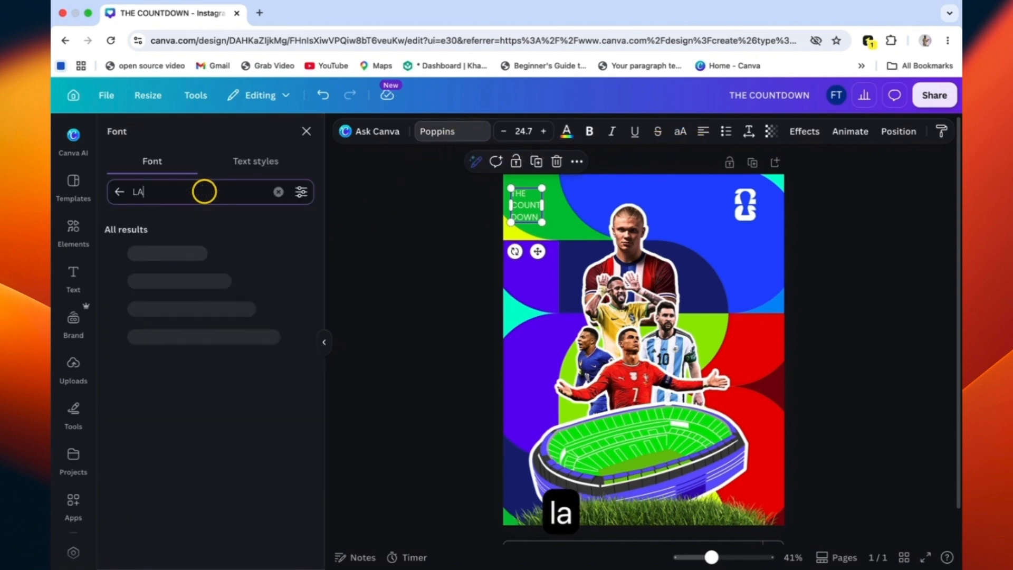
pyautogui.write('TO')
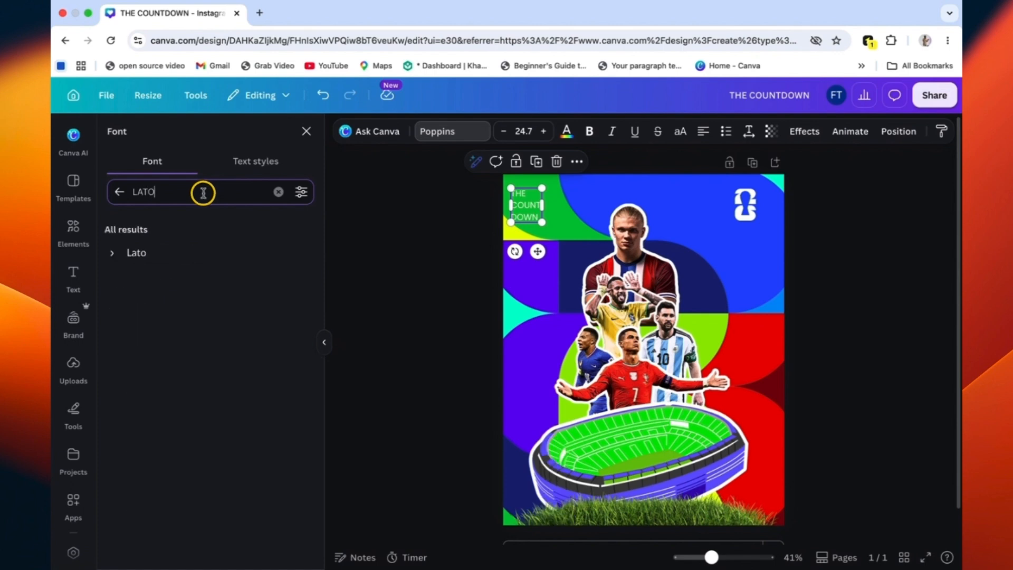
pyautogui.click(132, 255)
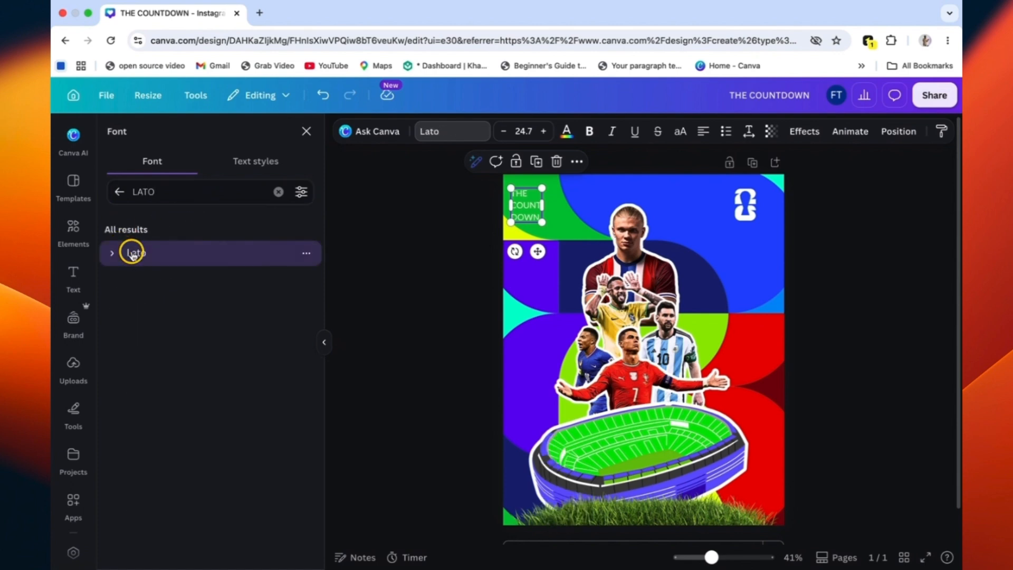
# Step: Tighten the line spacing of the countdown text to 1.02
pyautogui.click(756, 135)
pyautogui.moveTo(733, 229); pyautogui.dragTo(708, 228)
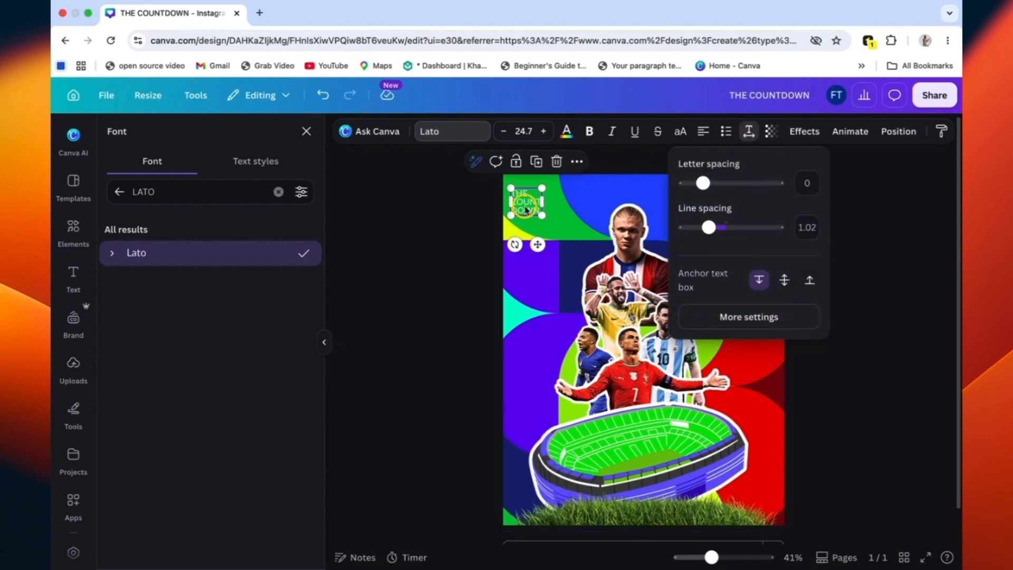
# Step: Duplicate the countdown text directly below the original and replace the copy's wording with "HAS BEGUN"
pyautogui.scroll(5, 520, 207)
pyautogui.moveTo(419, 224); pyautogui.dragTo(362, 253)
pyautogui.click(397, 200)
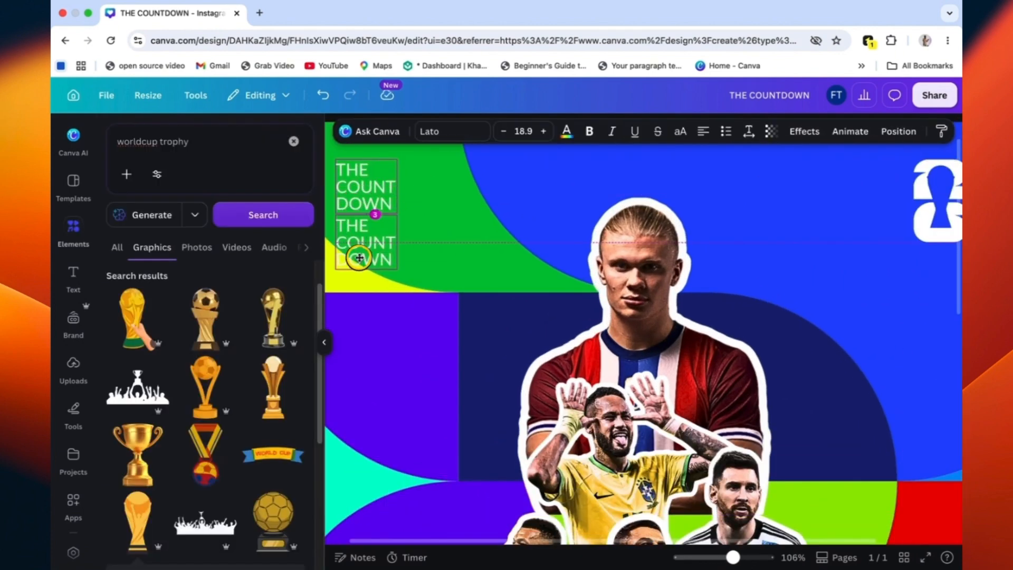
pyautogui.doubleClick(363, 255)
pyautogui.write('HAS BEGUN')
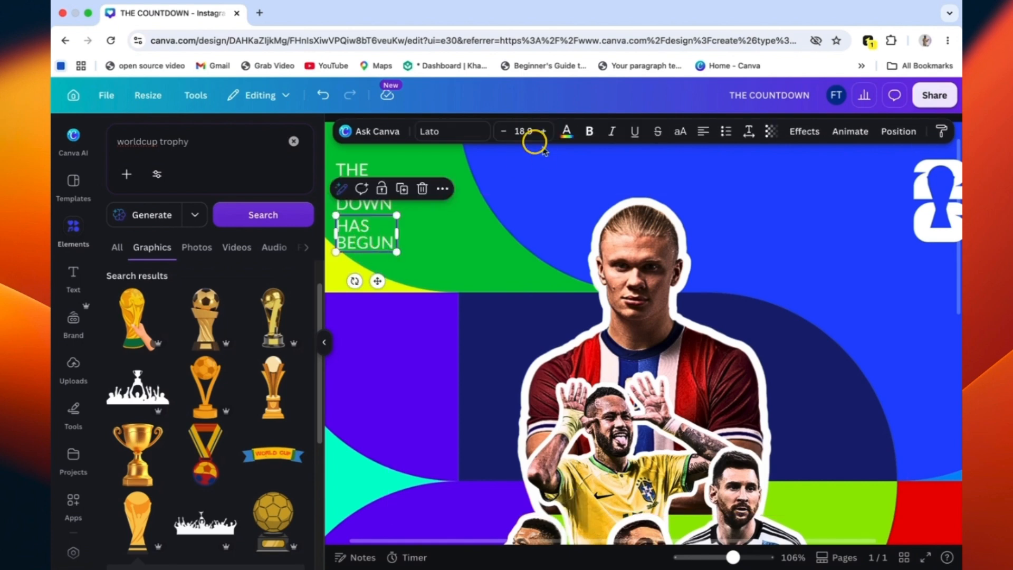
# Step: Apply a bold Lato style to the "HAS BEGUN" text
pyautogui.click(452, 131)
pyautogui.click(112, 253)
pyautogui.click(141, 395)
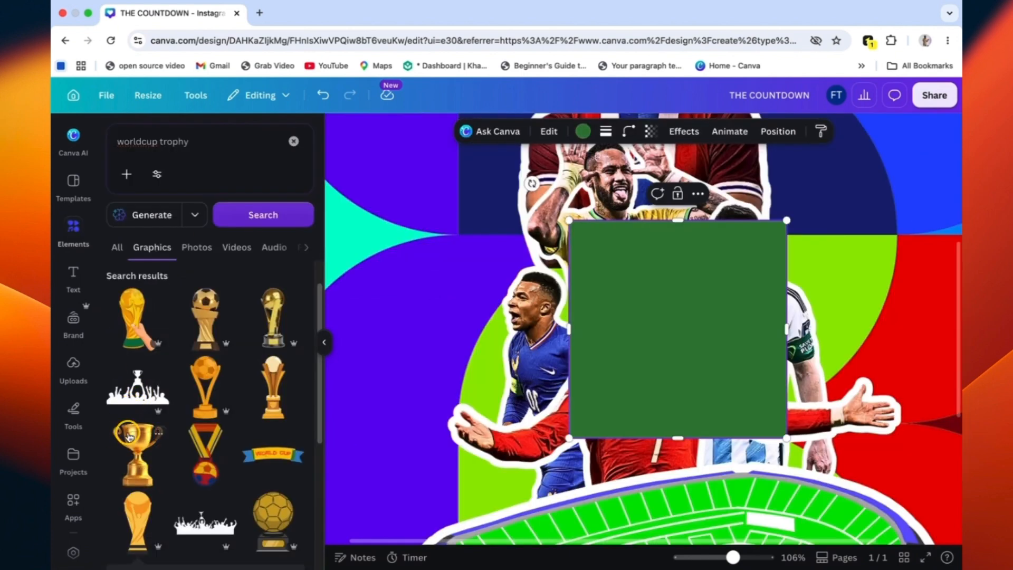
# Step: Duplicate the green square up and to the left, and remove the copy's fill color
pyautogui.moveTo(698, 283); pyautogui.dragTo(538, 237)
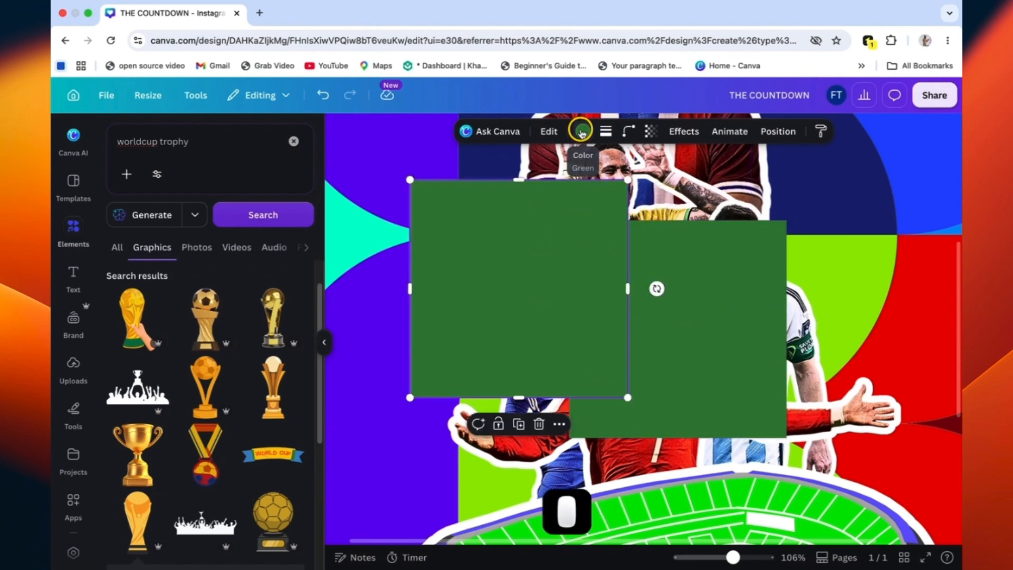
pyautogui.click(583, 131)
pyautogui.click(177, 232)
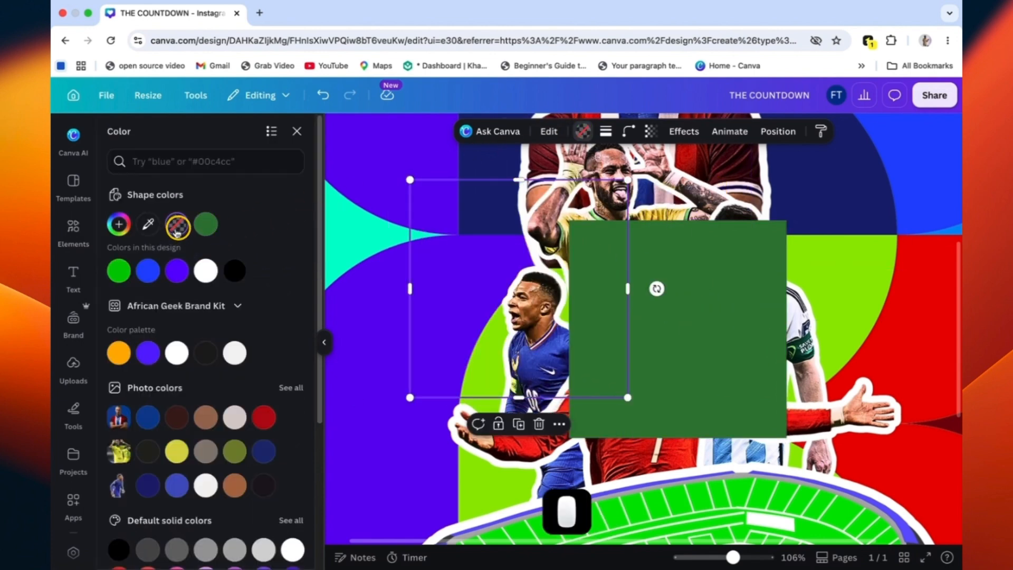
# Step: Give the unfilled square a solid white outline with a stroke weight of 3
pyautogui.click(608, 132)
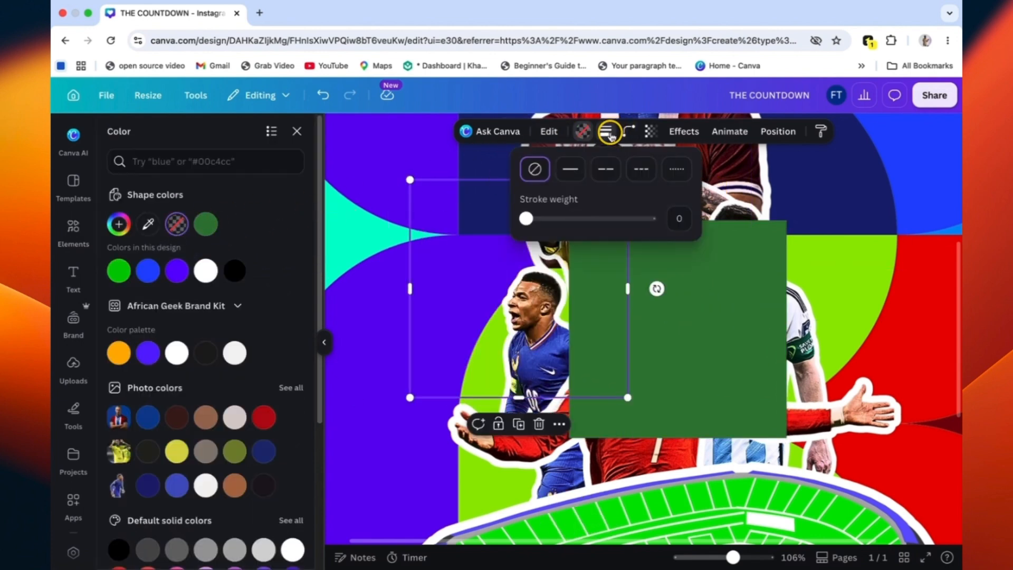
pyautogui.click(686, 221)
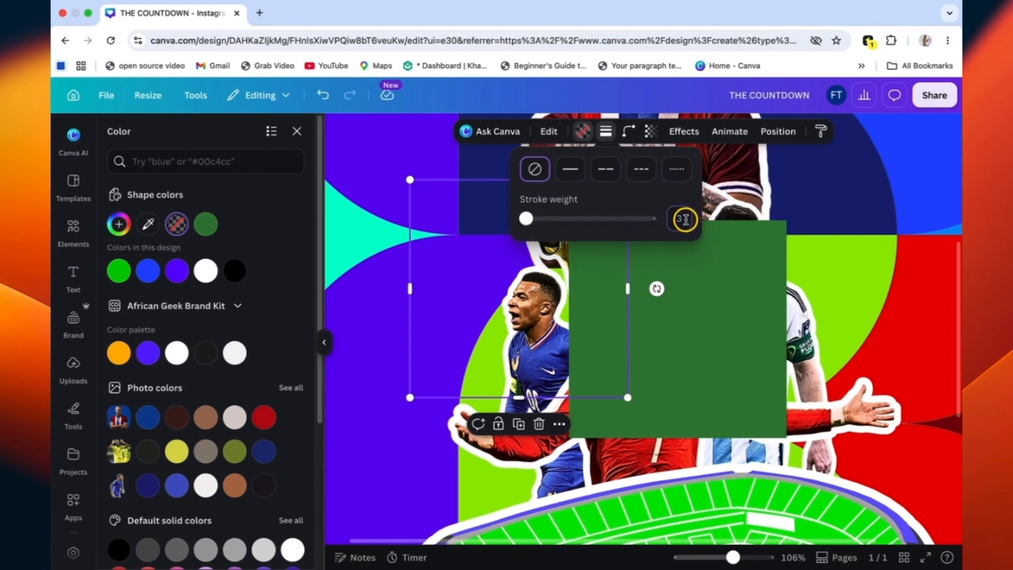
pyautogui.press('Return')
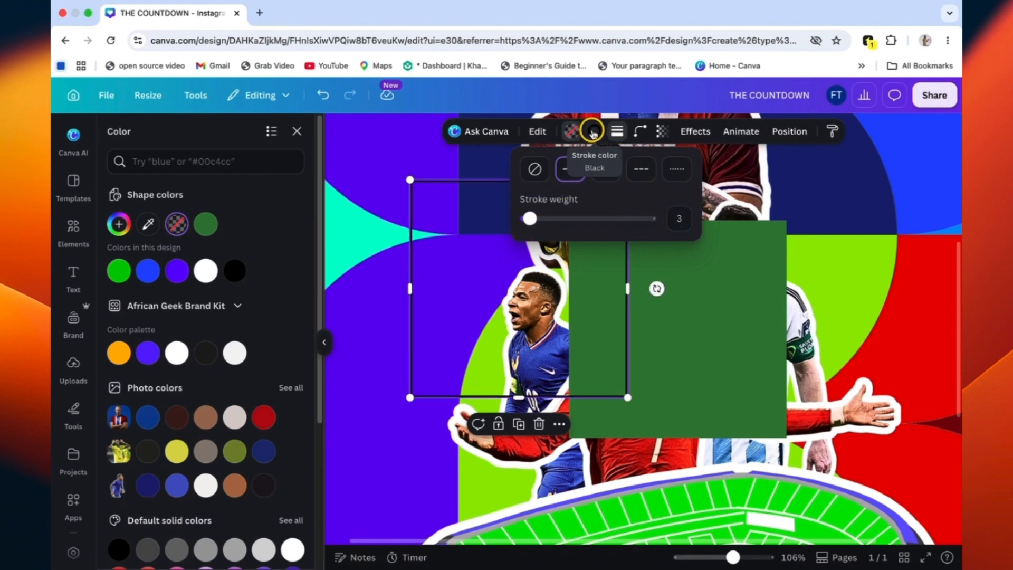
pyautogui.click(592, 132)
pyautogui.click(234, 274)
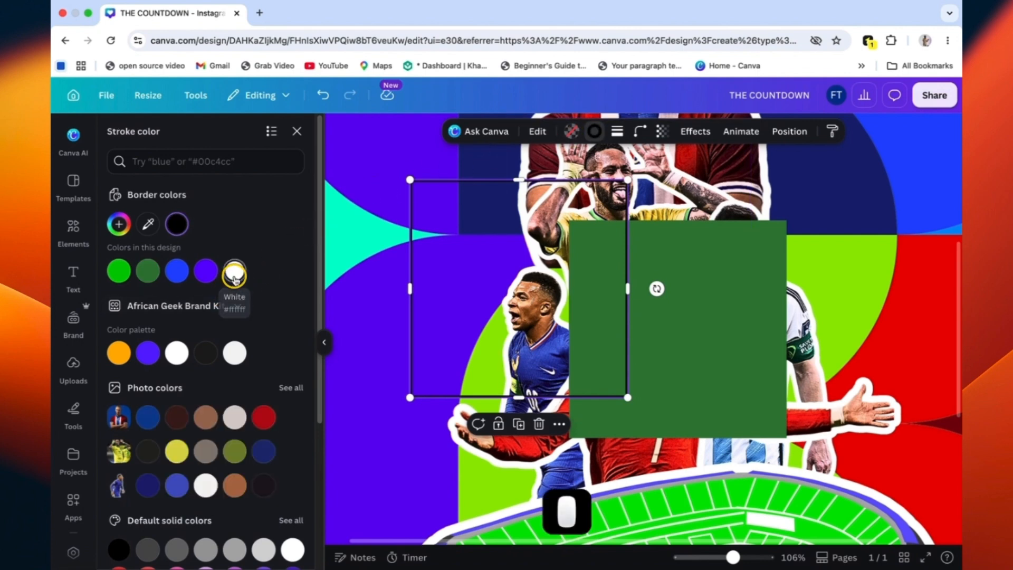
# Step: Move the outlined square to the poster's upper left corner and shrink it into a frame around "THE COUNTDOWN"
pyautogui.scroll(-3, 478, 296)
pyautogui.moveTo(509, 290); pyautogui.dragTo(479, 184)
pyautogui.scroll(3, 484, 218)
pyautogui.moveTo(486, 292); pyautogui.dragTo(463, 253)
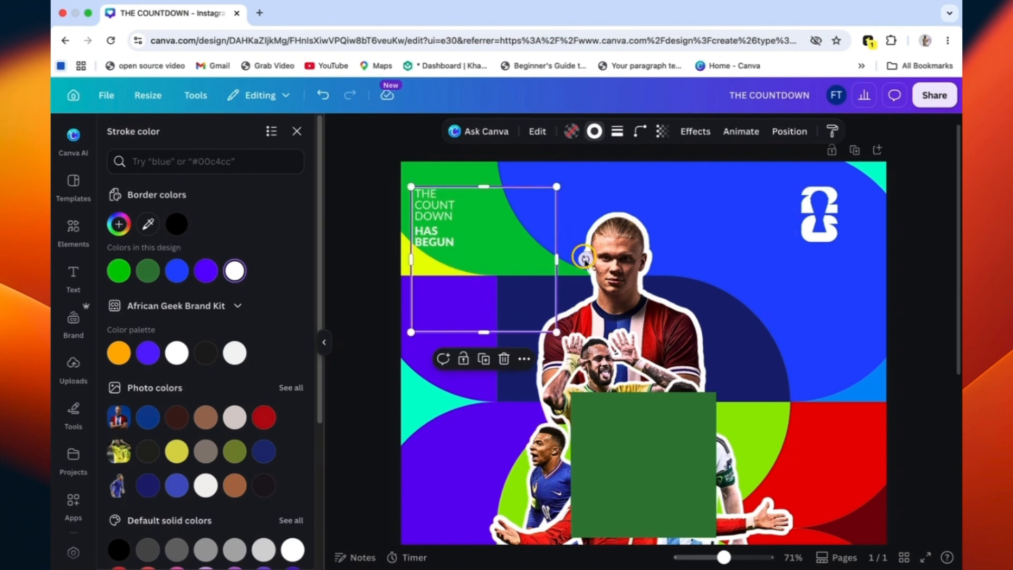
pyautogui.moveTo(557, 259); pyautogui.dragTo(456, 259)
pyautogui.moveTo(433, 332); pyautogui.dragTo(441, 223)
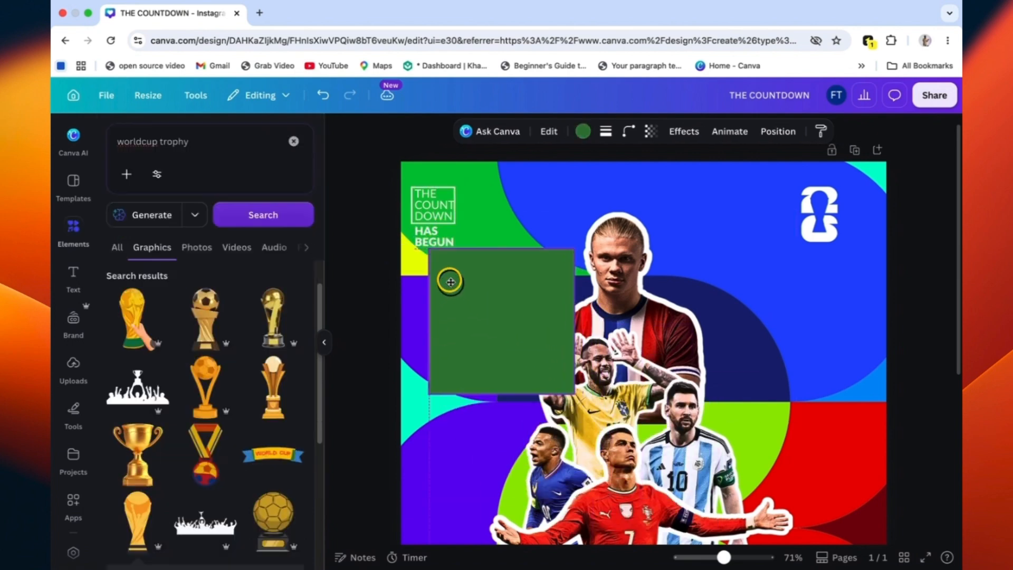
# Step: Fit the green square over "HAS BEGUN" just below the outlined frame and fill it white
pyautogui.moveTo(448, 280); pyautogui.dragTo(441, 266)
pyautogui.moveTo(555, 367); pyautogui.dragTo(454, 249)
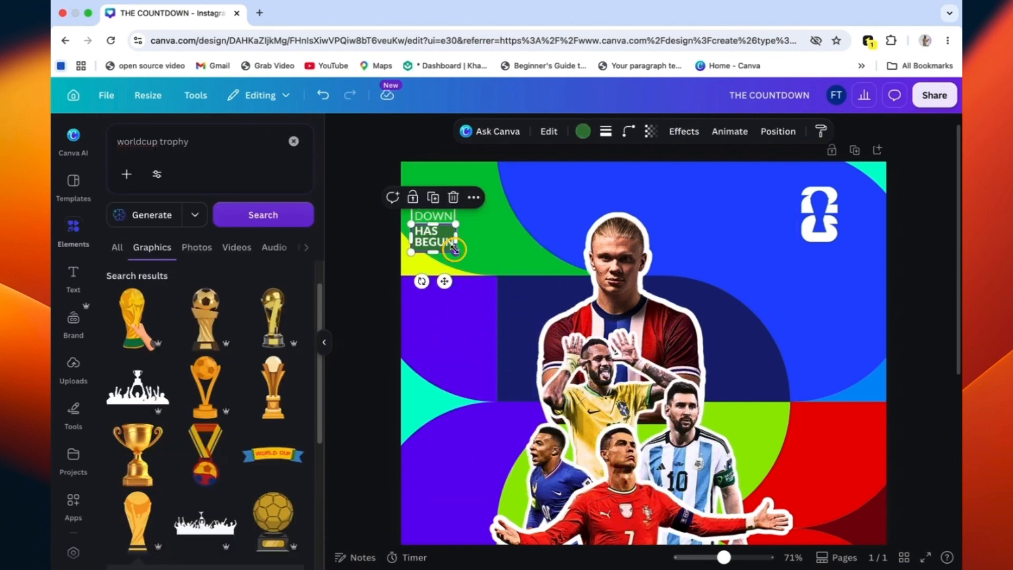
pyautogui.click(582, 131)
pyautogui.click(208, 272)
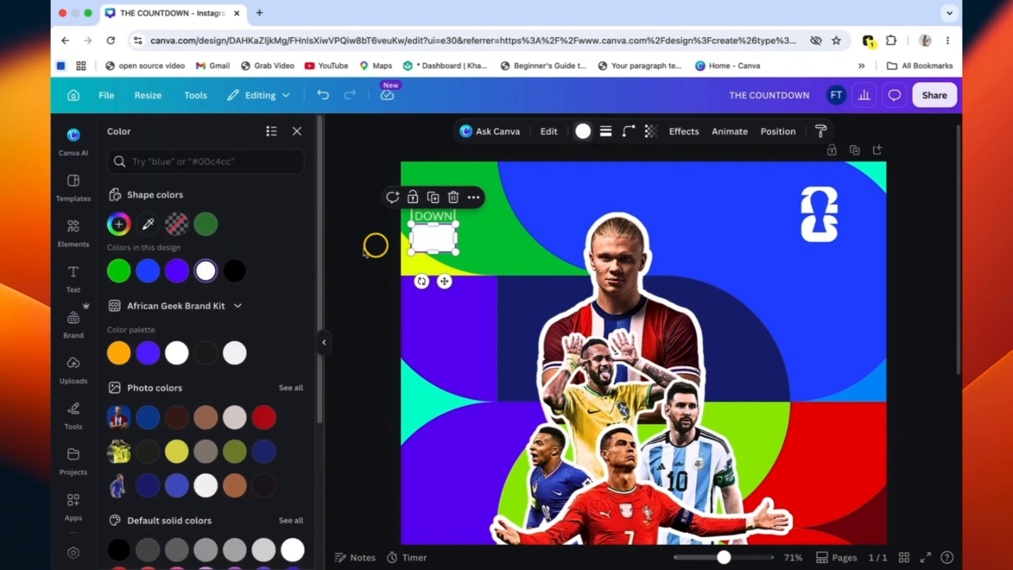
# Step: Color the "HAS BEGUN" text with the green sampled from the background beside it
pyautogui.click(431, 237)
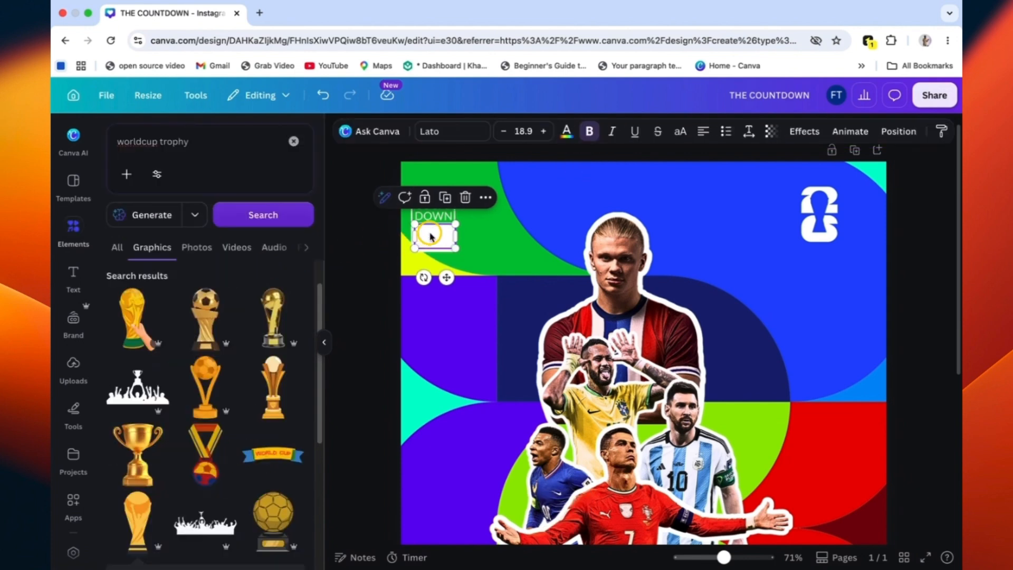
pyautogui.click(566, 131)
pyautogui.click(140, 226)
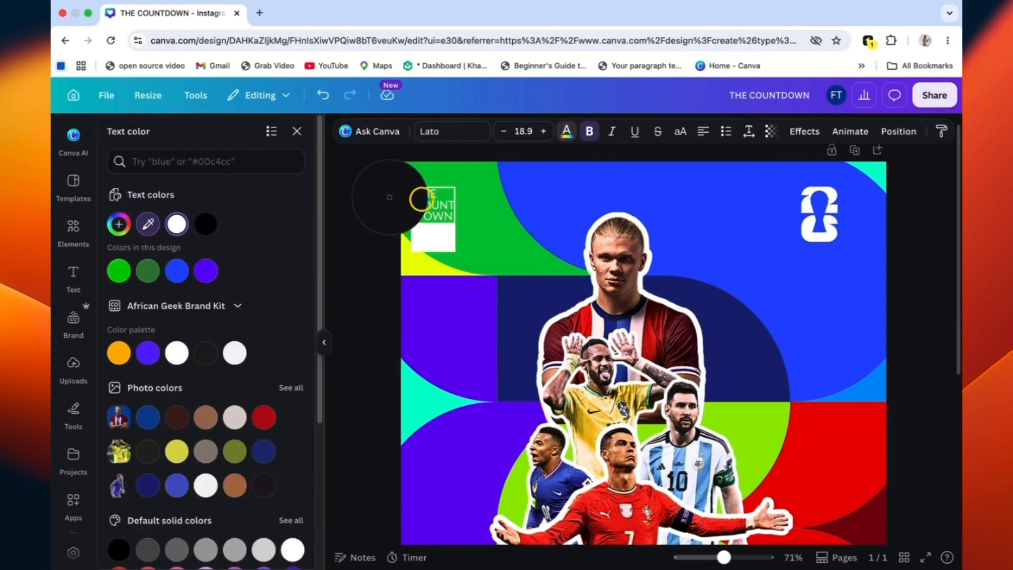
pyautogui.click(485, 216)
pyautogui.click(486, 235)
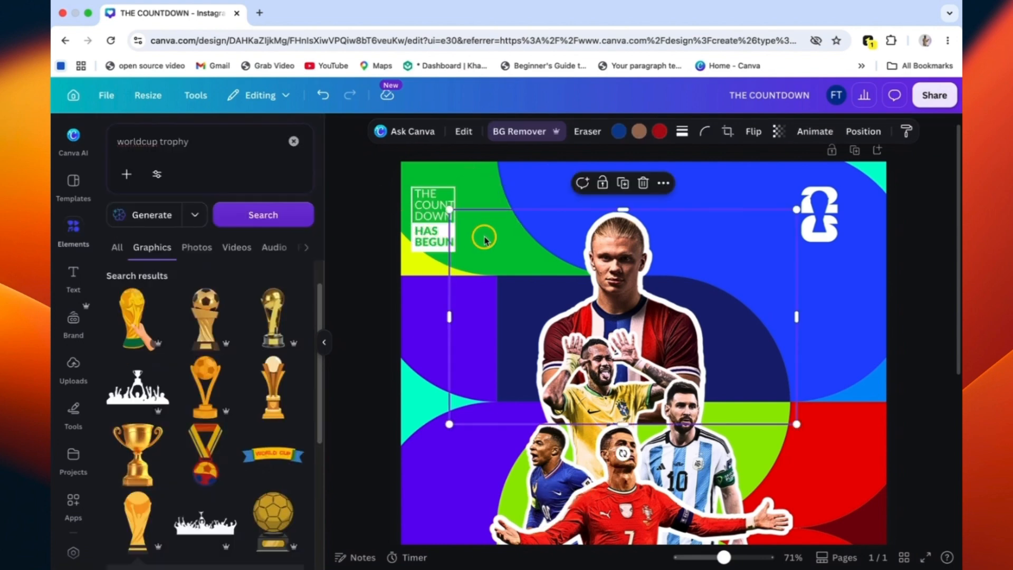
# Step: Nudge the white box up against the outlined frame and set its corner rounding to 5
pyautogui.press('super+equal')
pyautogui.press('super+equal')
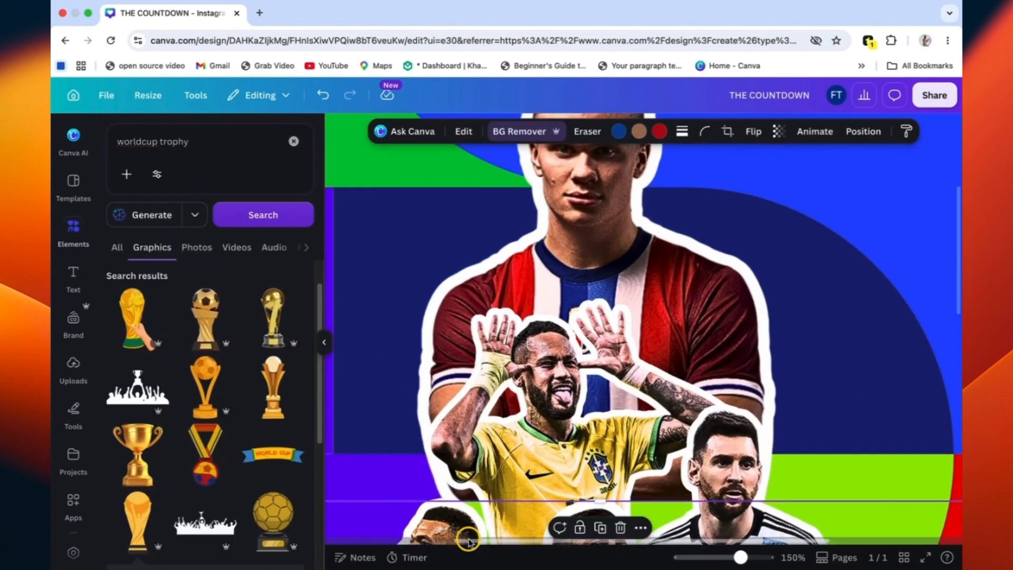
pyautogui.scroll(3, 316, 538)
pyautogui.hscroll(-3, 316, 538)
pyautogui.scroll(5, 441, 326)
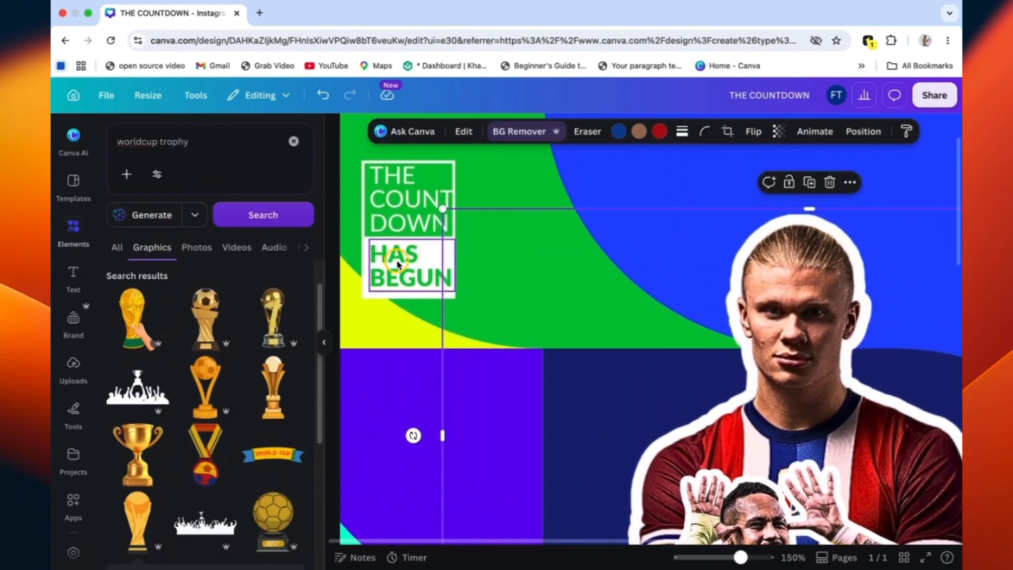
pyautogui.click(367, 270)
pyautogui.press('Up')
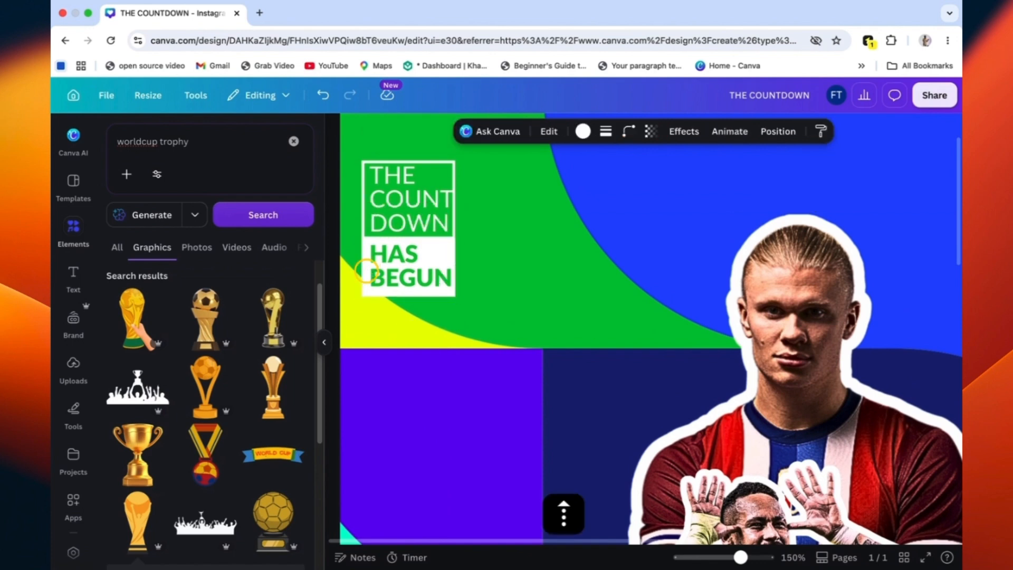
pyautogui.click(627, 130)
pyautogui.moveTo(565, 182); pyautogui.dragTo(571, 182)
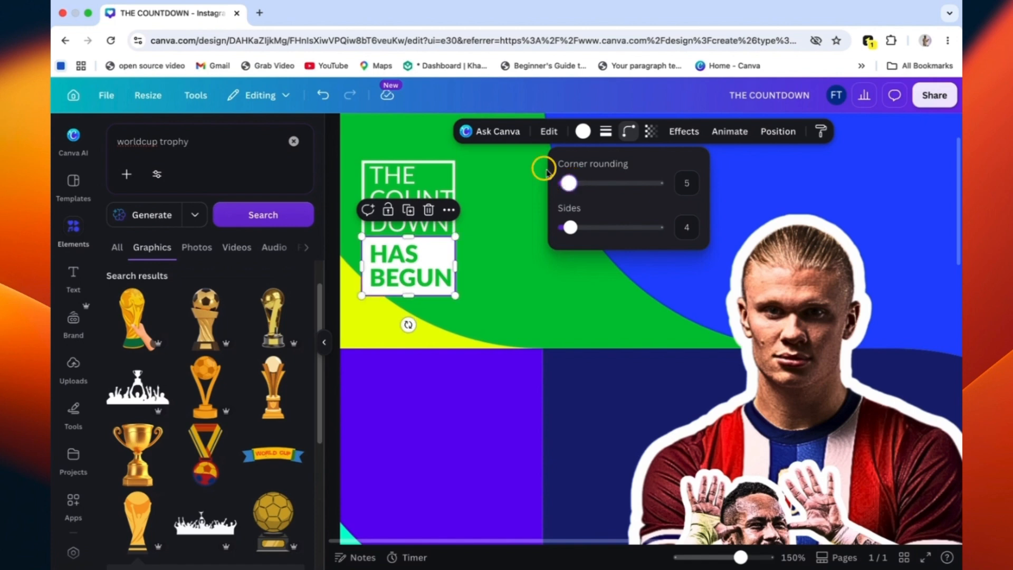
# Step: Round the corners of the outlined frame around "THE COUNTDOWN" and extend its lower edge into the white box
pyautogui.click(448, 180)
pyautogui.keyDown('super'); pyautogui.click(445, 177); pyautogui.keyUp('super')
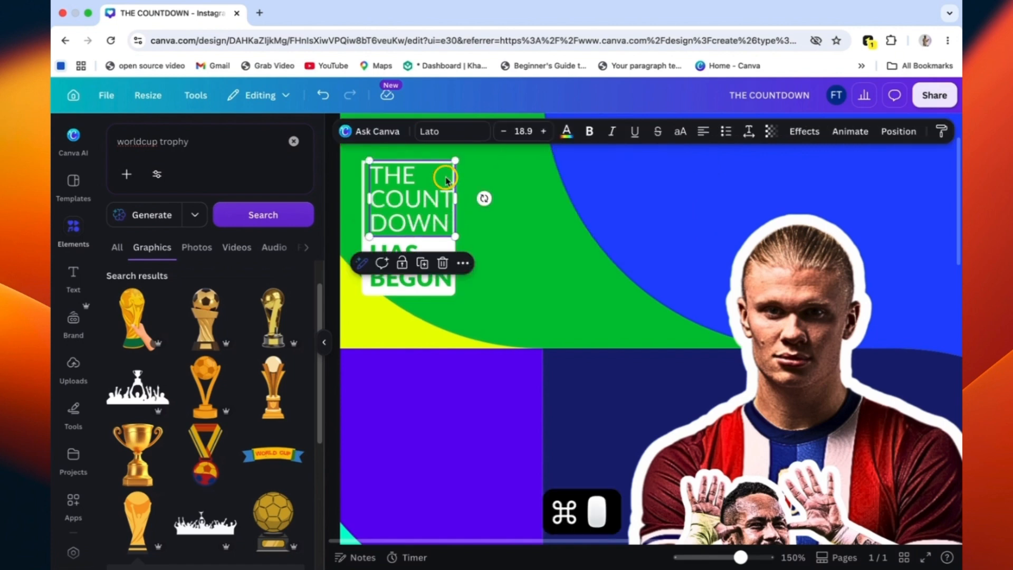
pyautogui.click(637, 130)
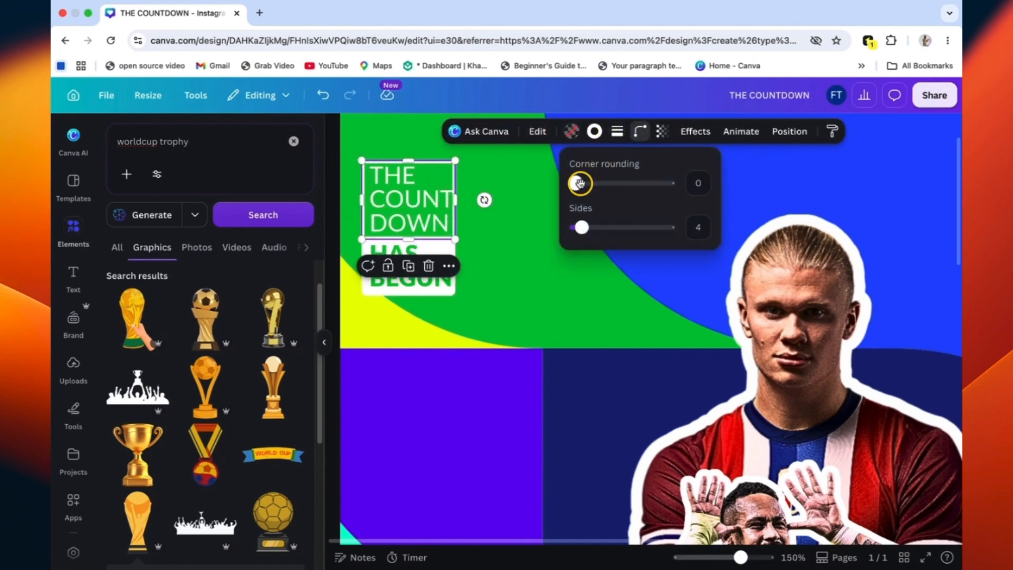
pyautogui.moveTo(409, 239)
pyautogui.mouseDown()
pyautogui.moveTo(407, 256)
pyautogui.moveTo(409, 242)
pyautogui.mouseUp()
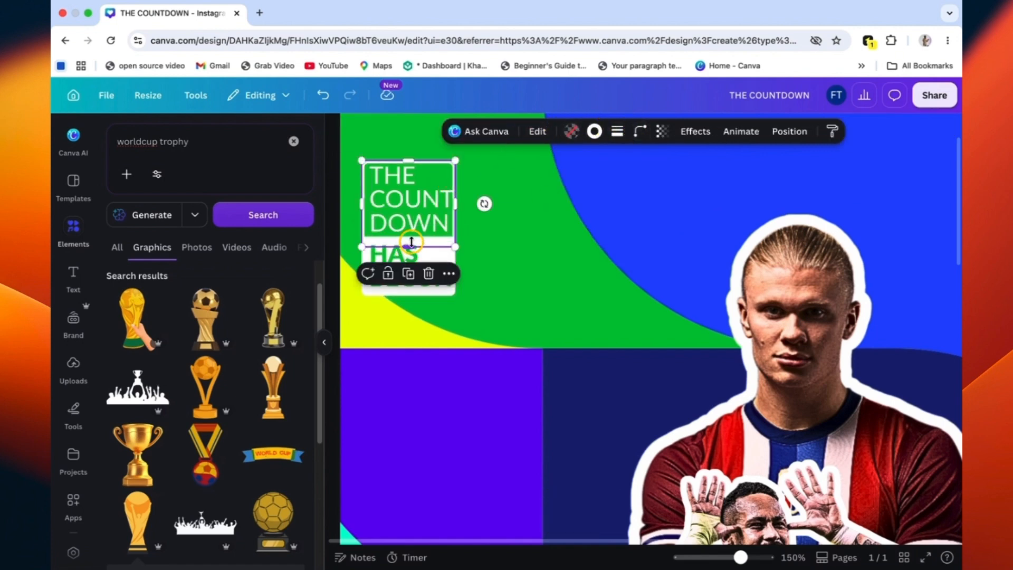
pyautogui.click(486, 250)
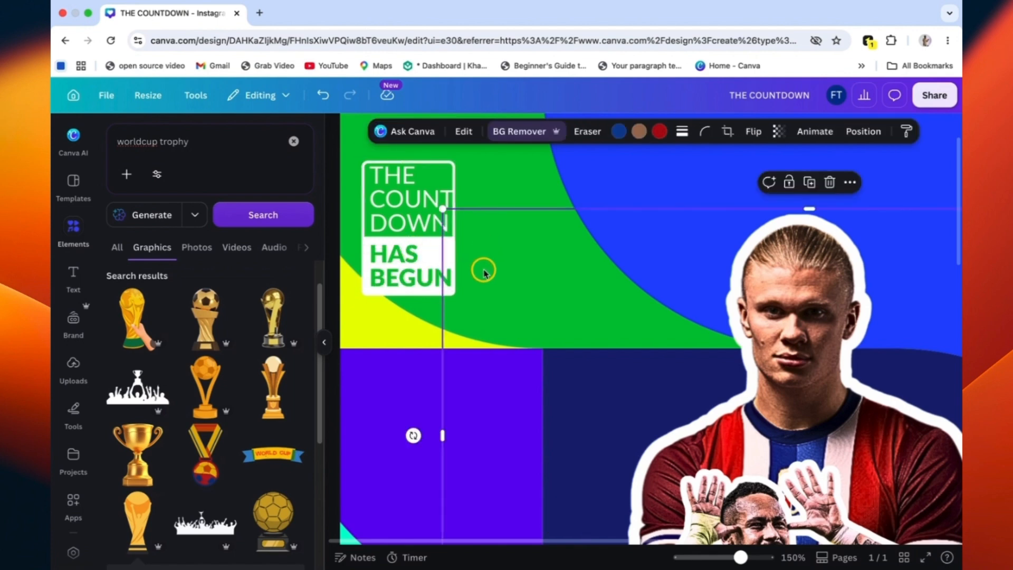
# Step: Add a new text box and place it over the lower part of the stadium, just above the grass
pyautogui.press('super+minus')
pyautogui.press('super+minus')
pyautogui.press('super+minus')
pyautogui.press('super+minus')
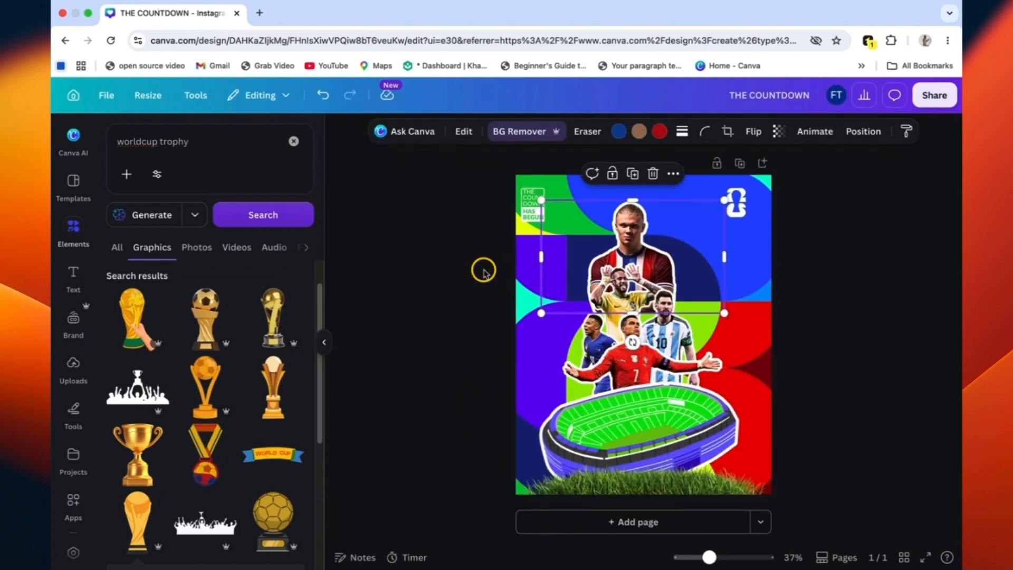
pyautogui.press('t')
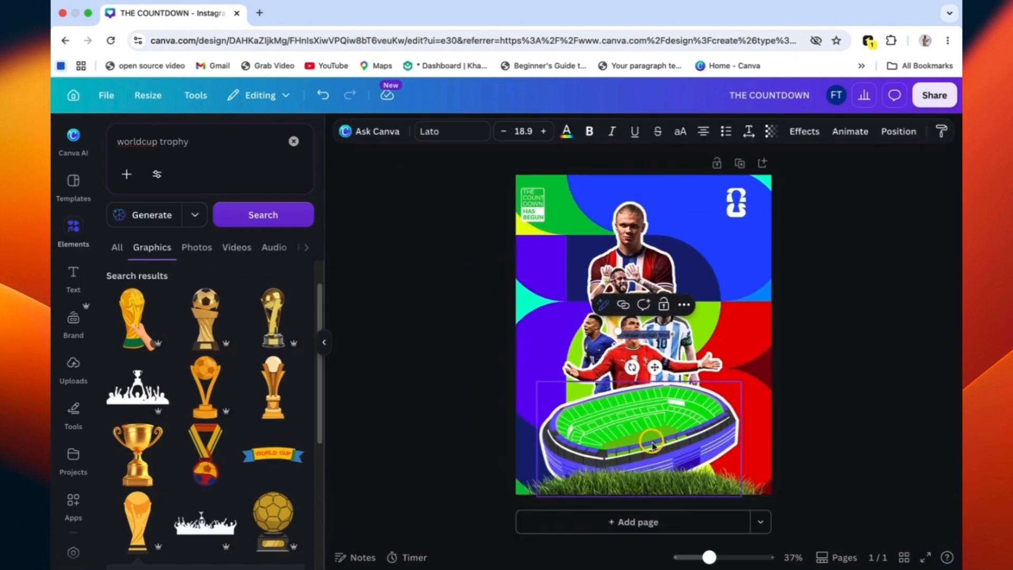
pyautogui.moveTo(654, 366); pyautogui.dragTo(643, 480)
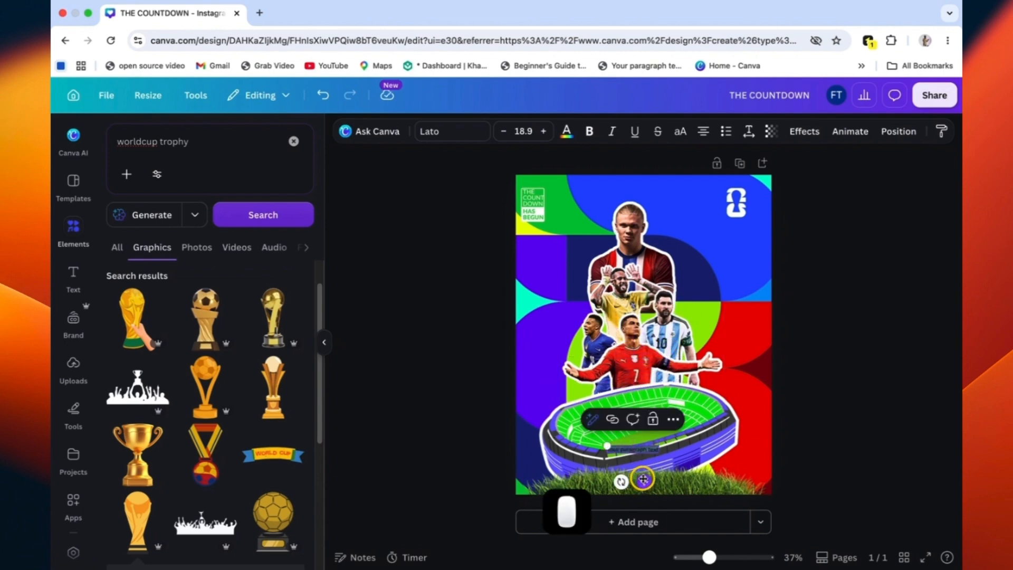
# Step: Search the fonts for "wedges", apply Wedges to the new text and enlarge it to size 61
pyautogui.click(437, 130)
pyautogui.click(182, 196)
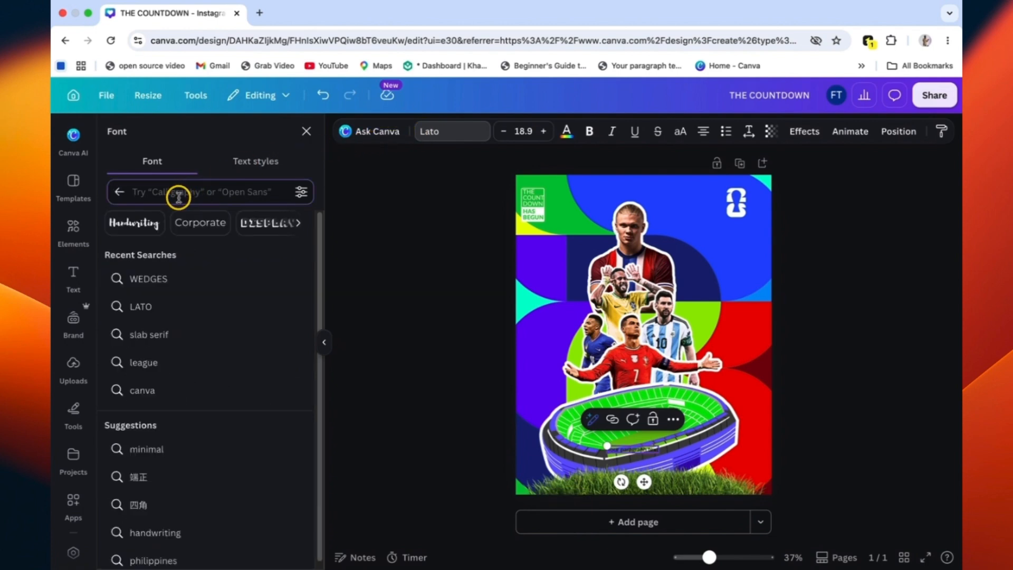
pyautogui.write('wedges')
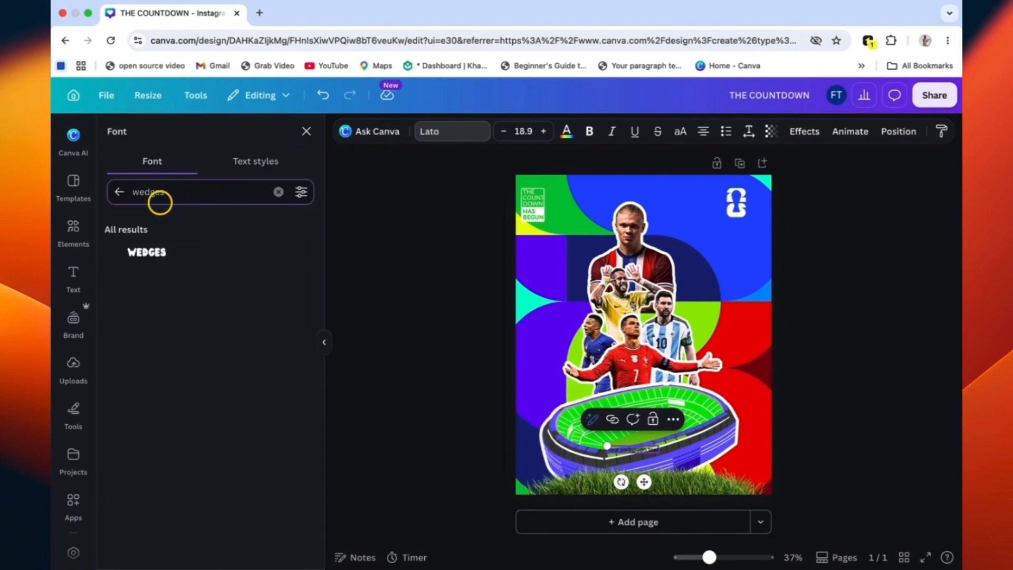
pyautogui.click(127, 252)
pyautogui.moveTo(598, 445); pyautogui.dragTo(533, 350)
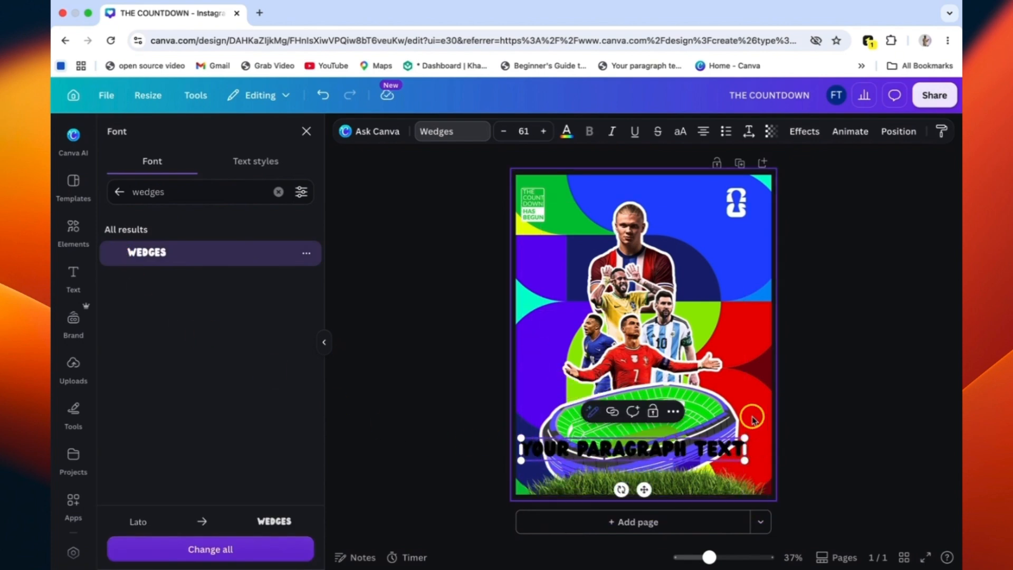
# Step: Color the Wedges text over the stadium white
pyautogui.press('Escape')
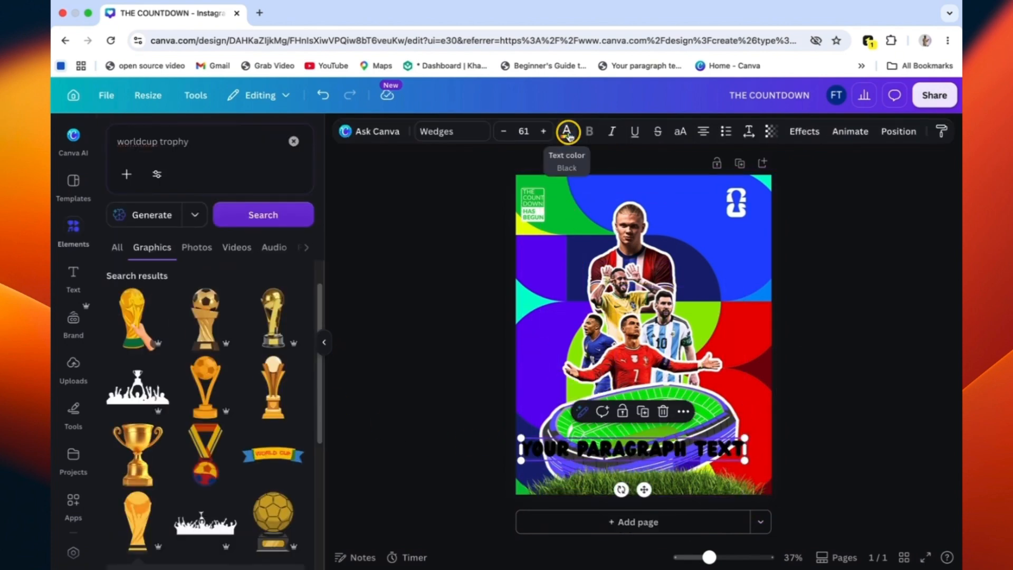
pyautogui.click(567, 132)
pyautogui.click(217, 227)
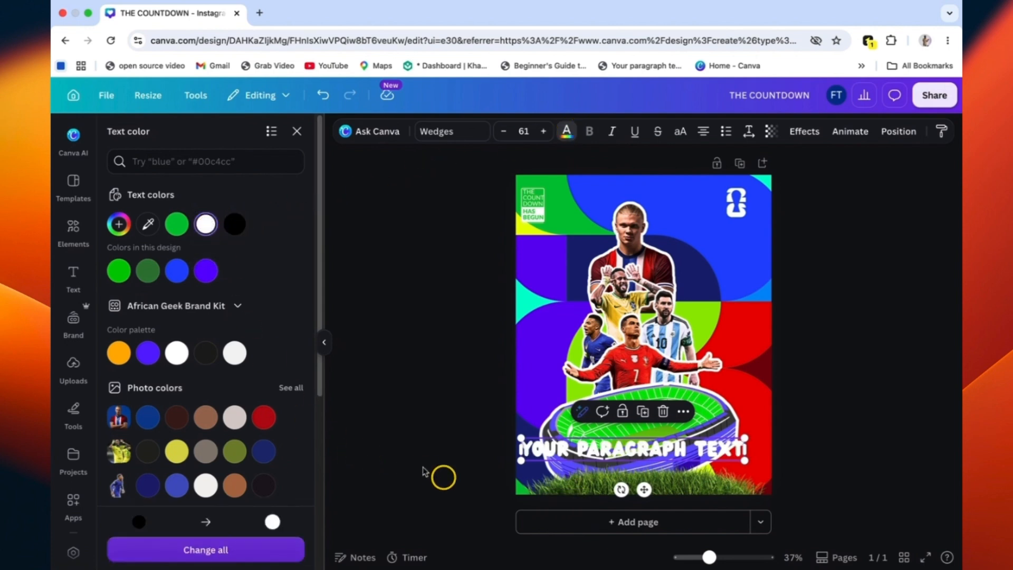
# Step: Replace the placeholder text over the stadium with "WE 26"
pyautogui.doubleClick(627, 448)
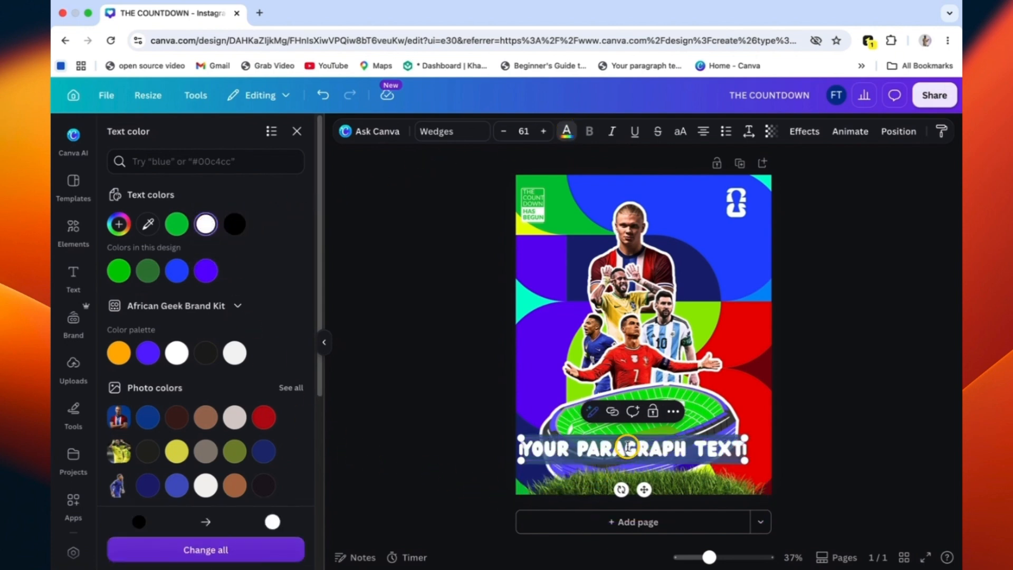
pyautogui.press('BackSpace')
pyautogui.write('W')
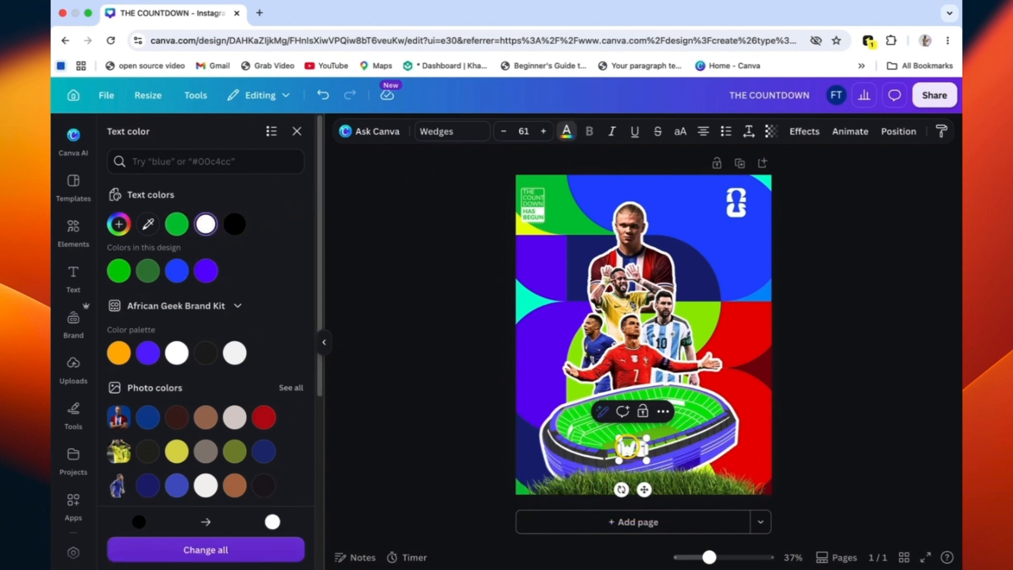
pyautogui.write(' E 26')
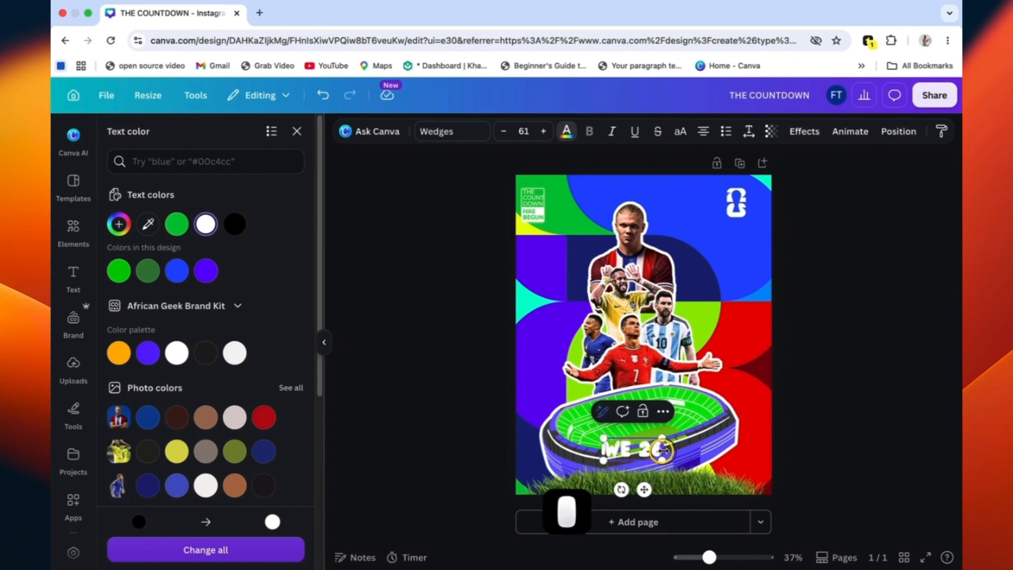
# Step: Enlarge the "WE 26" headline to size 197 and center it over the stadium
pyautogui.moveTo(659, 452); pyautogui.dragTo(746, 357)
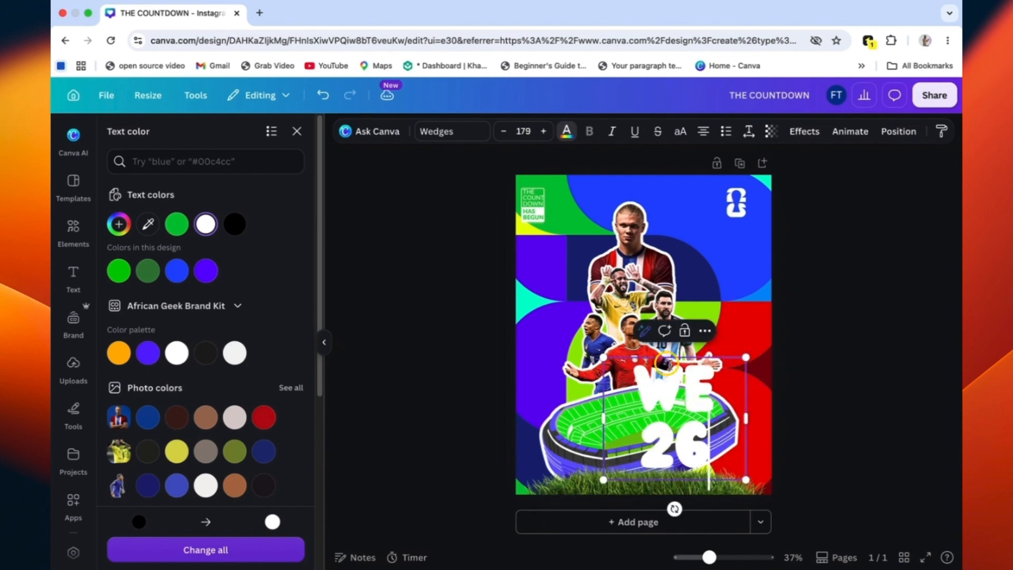
pyautogui.moveTo(599, 356); pyautogui.dragTo(587, 344)
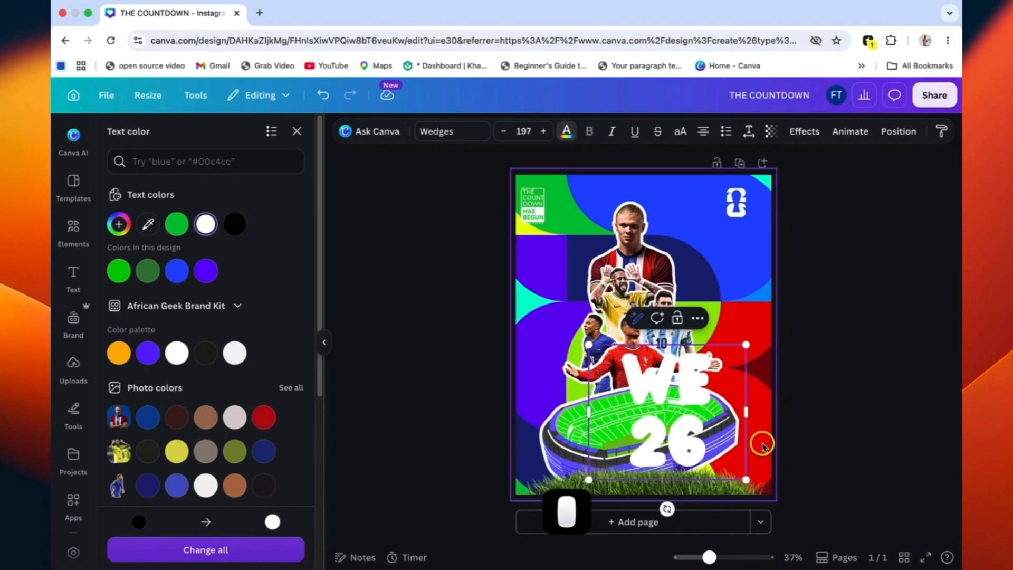
pyautogui.click(761, 443)
pyautogui.moveTo(671, 428); pyautogui.dragTo(639, 444)
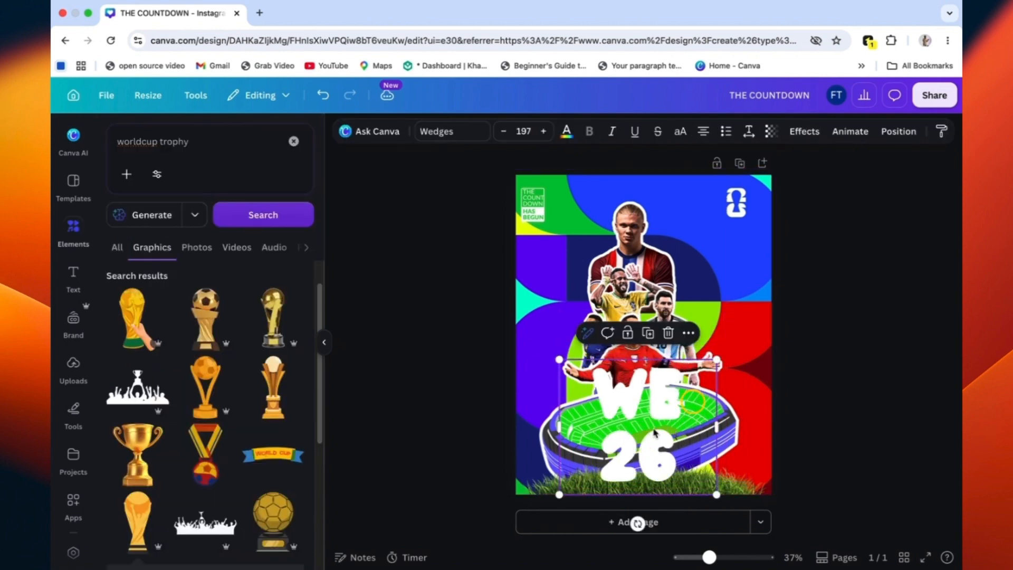
# Step: Set the headline's line spacing to 0.84, narrow its text box and place it centrally over the stadium
pyautogui.click(750, 132)
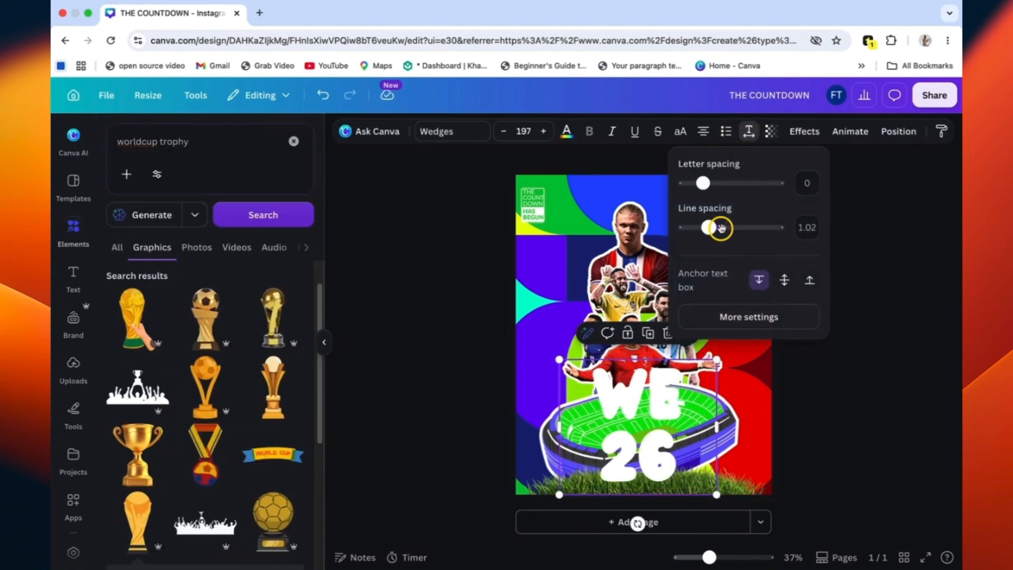
pyautogui.moveTo(711, 229); pyautogui.dragTo(699, 230)
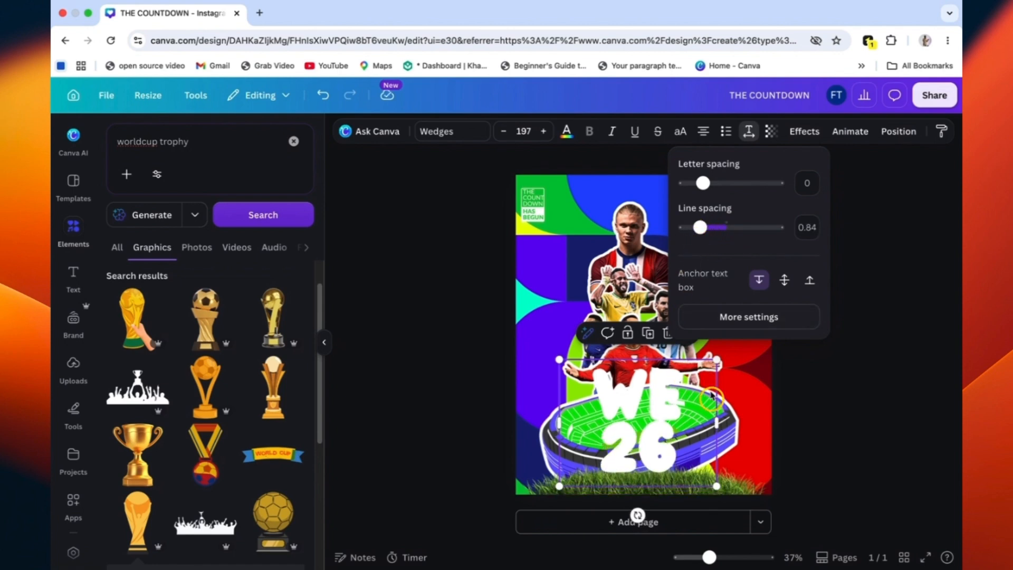
pyautogui.click(714, 420)
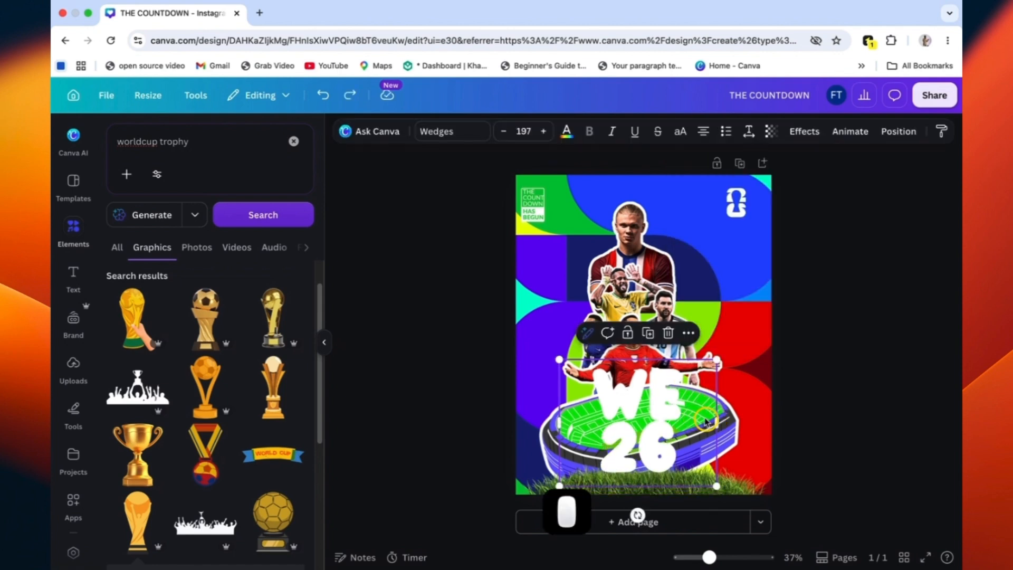
pyautogui.moveTo(716, 420); pyautogui.dragTo(652, 413)
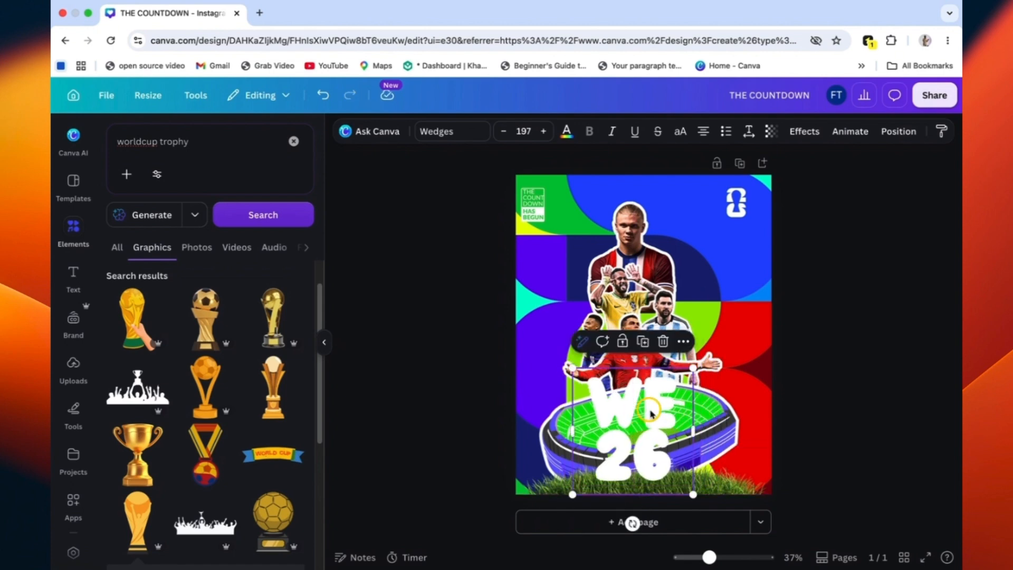
# Step: Copy the small "HAS BEGUN" text onto the foot of the headline's 2 and bring it forward
pyautogui.click(533, 207)
pyautogui.moveTo(545, 248); pyautogui.dragTo(619, 504)
pyautogui.press('super+bracketright')
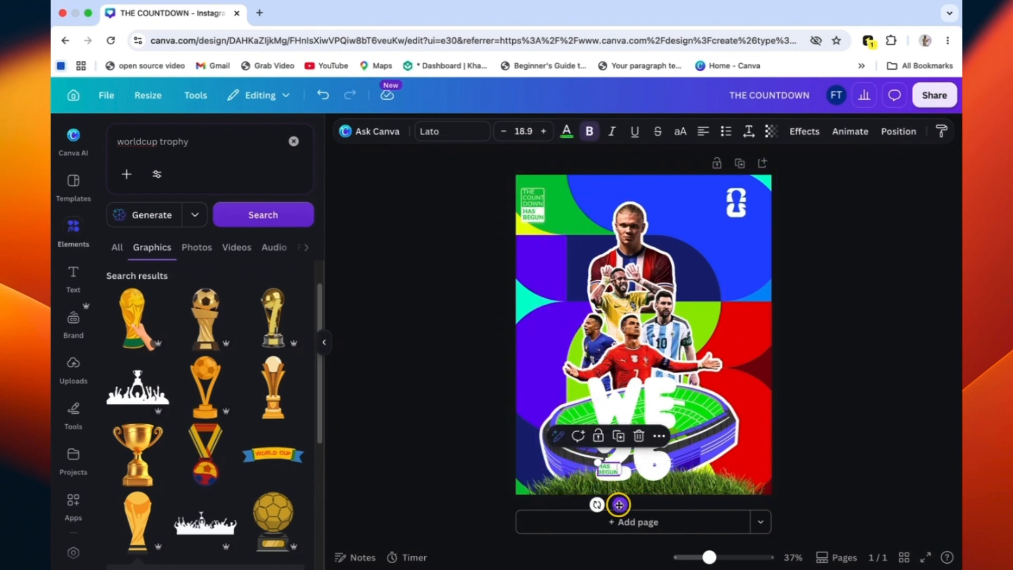
pyautogui.press('super+equal')
pyautogui.press('super+equal')
pyautogui.scroll(-5, 570, 480)
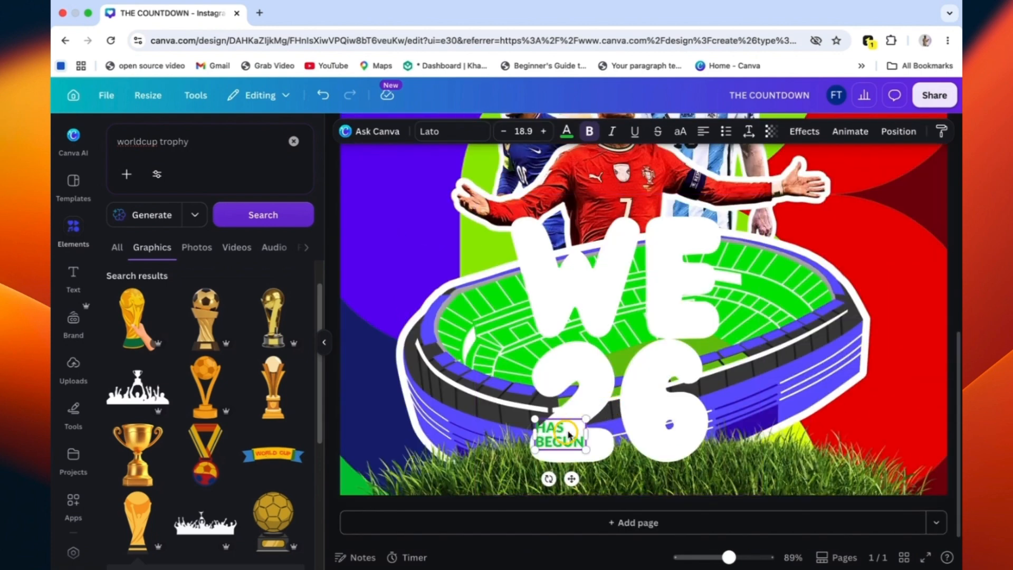
# Step: Change the copied text to "are", enlarge it to about size 36.6 and fit it on the base of the 2
pyautogui.doubleClick(557, 435)
pyautogui.write('a')
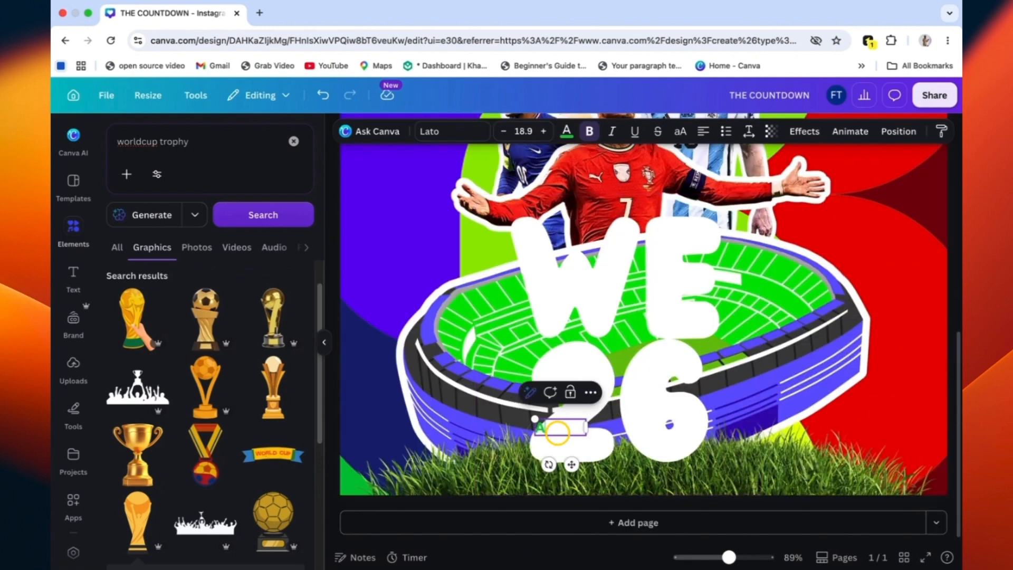
pyautogui.write('re')
pyautogui.moveTo(533, 419); pyautogui.dragTo(486, 404)
pyautogui.moveTo(586, 419); pyautogui.dragTo(535, 419)
pyautogui.moveTo(522, 464); pyautogui.dragTo(588, 486)
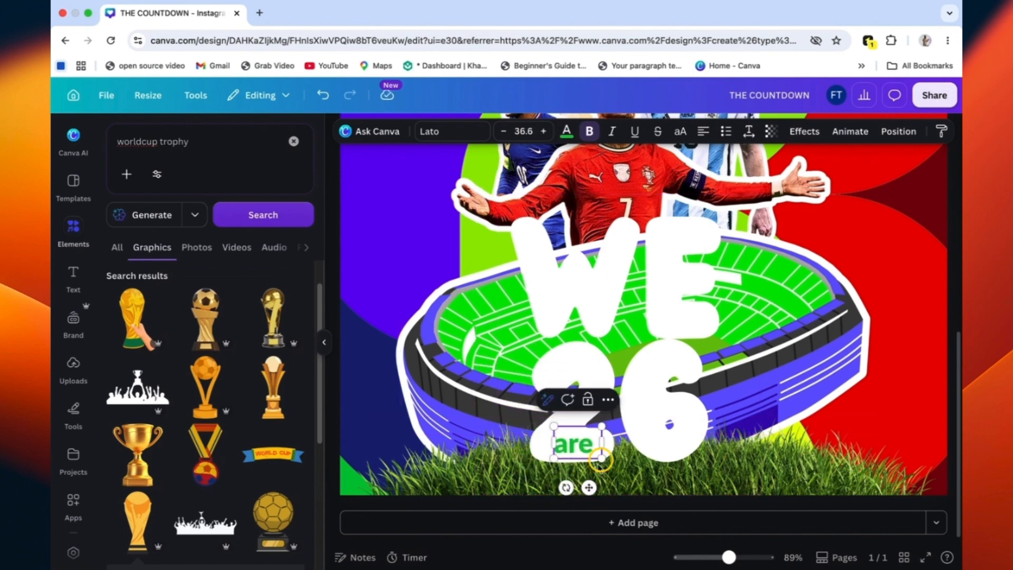
pyautogui.moveTo(600, 424); pyautogui.dragTo(607, 422)
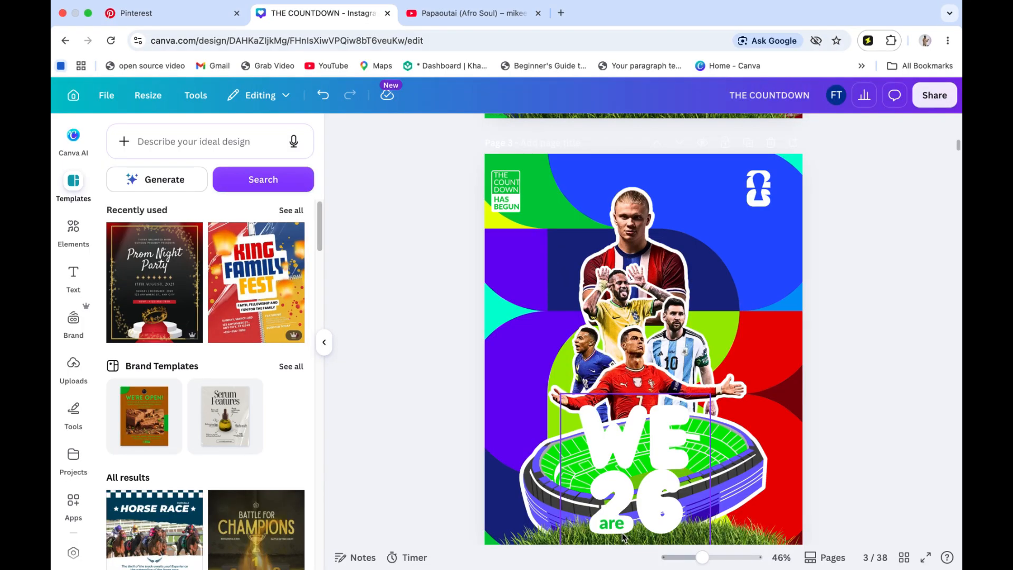
# Step: Search the elements for "vintage worn out surface grain"
pyautogui.click(66, 231)
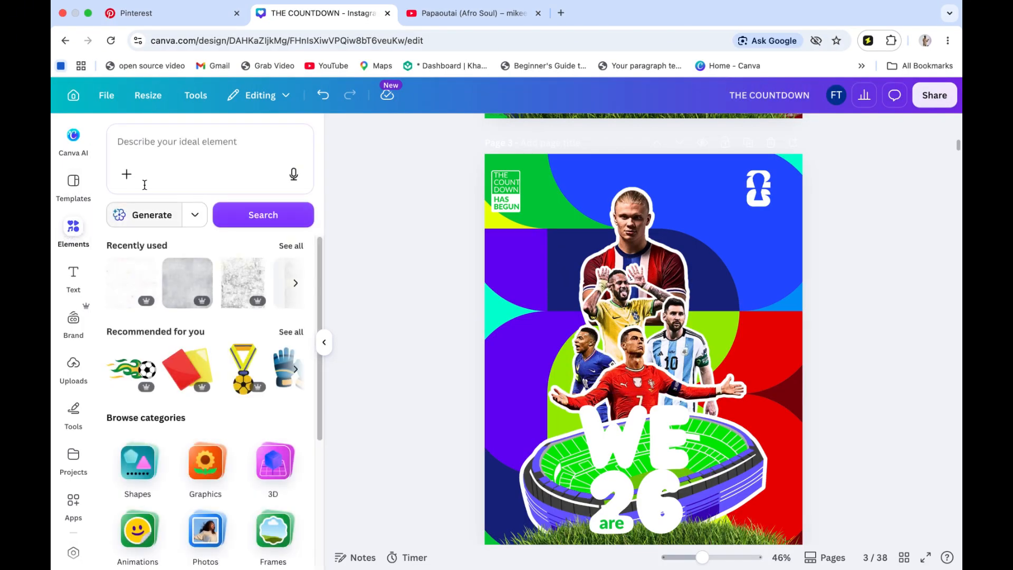
pyautogui.click(179, 152)
pyautogui.write('vintage')
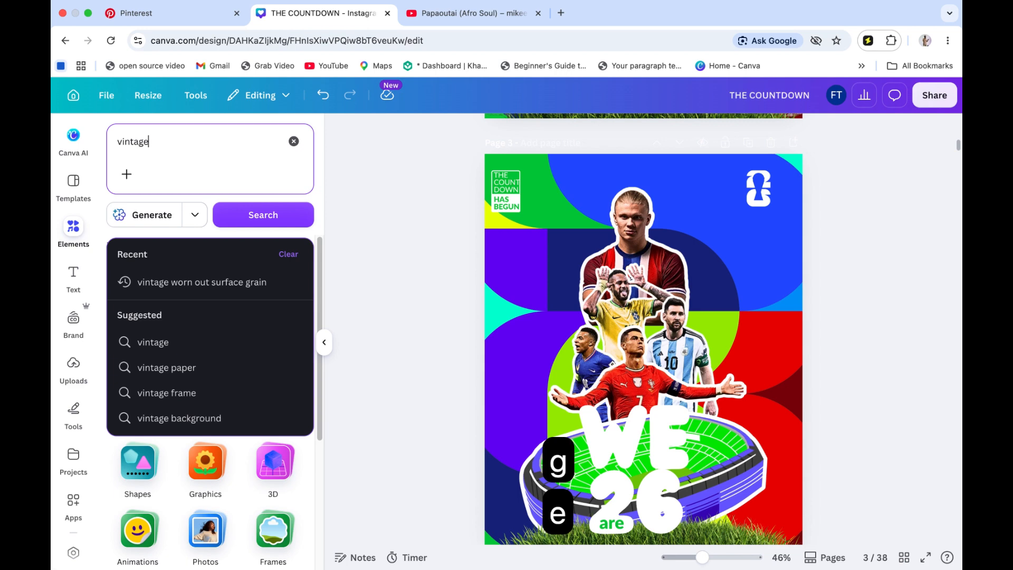
pyautogui.write(' worn out surface grain')
pyautogui.press('Return')
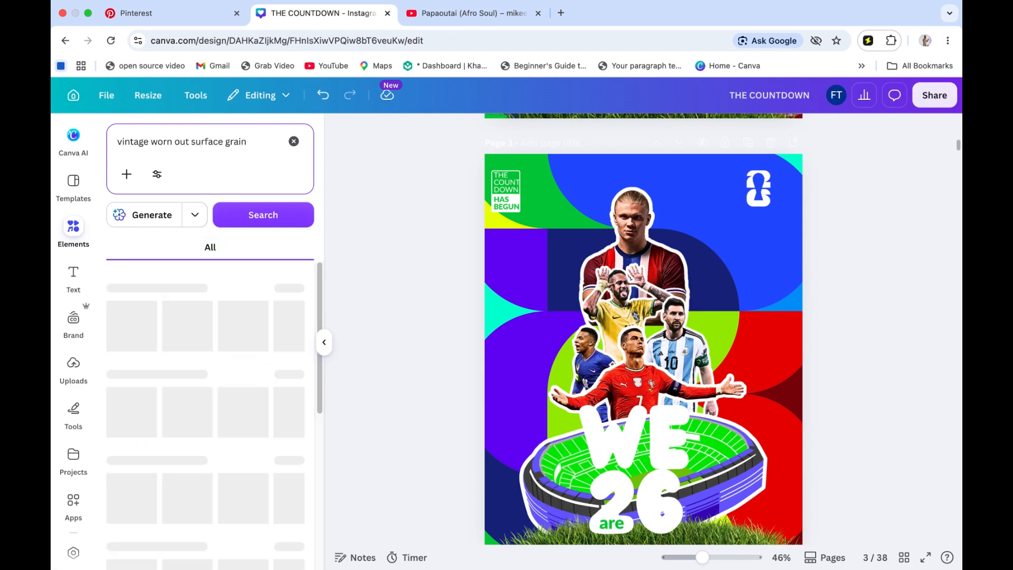
# Step: Add the first grain graphic, enlarge it to cover the whole poster and bring it to the front
pyautogui.click(125, 325)
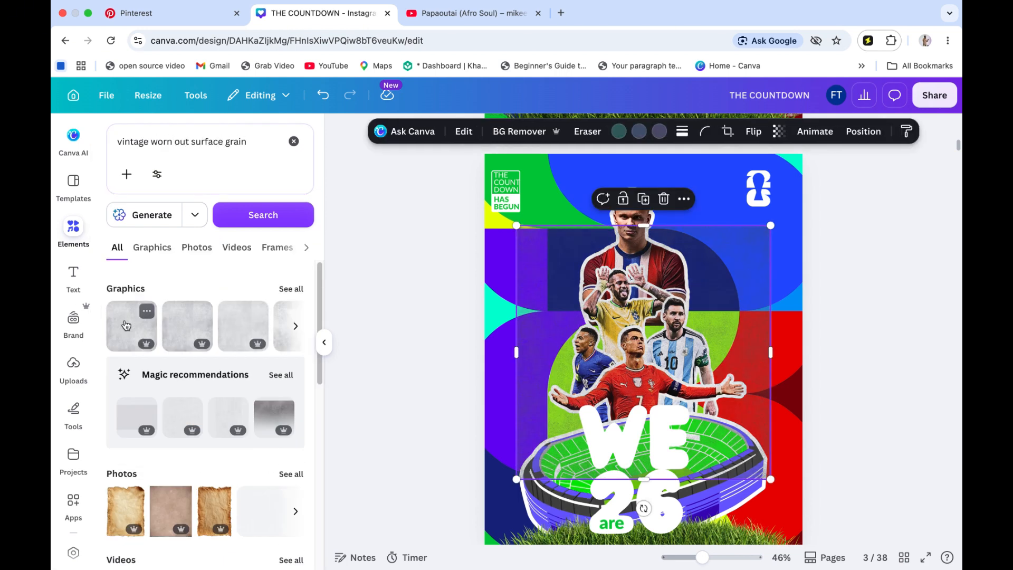
pyautogui.moveTo(774, 479); pyautogui.dragTo(839, 565)
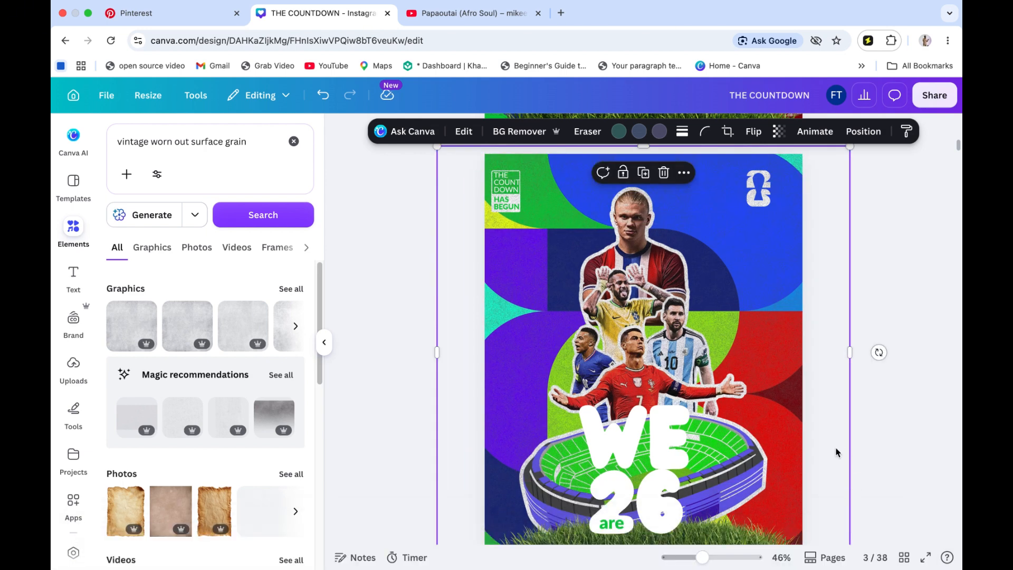
pyautogui.press('alt+super+bracketright')
pyautogui.press('alt+super+bracketright')
pyautogui.press('alt+super+bracketright')
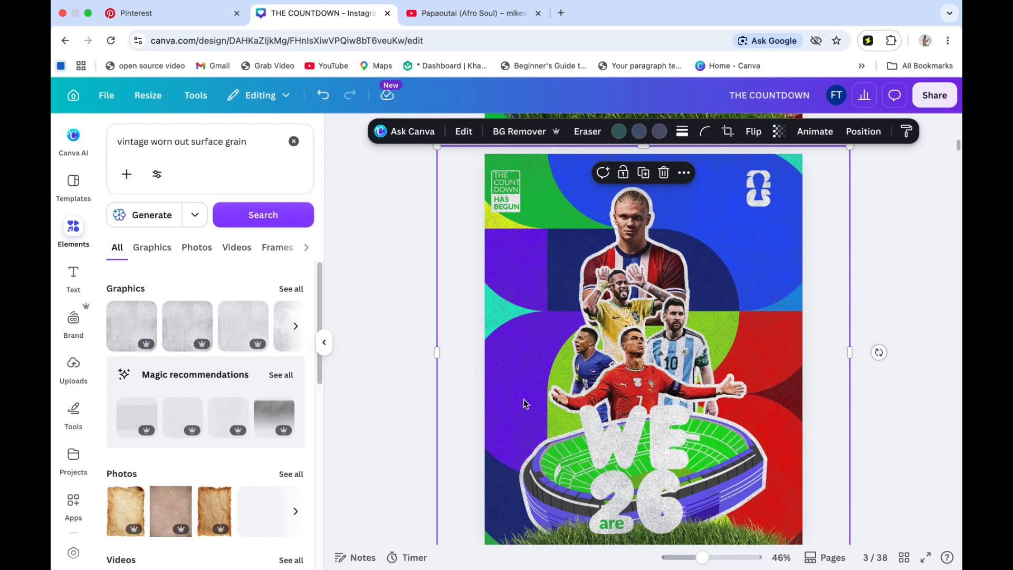
# Step: Search the elements for "grainy background texture"
pyautogui.click(301, 149)
pyautogui.write('grainy bac')
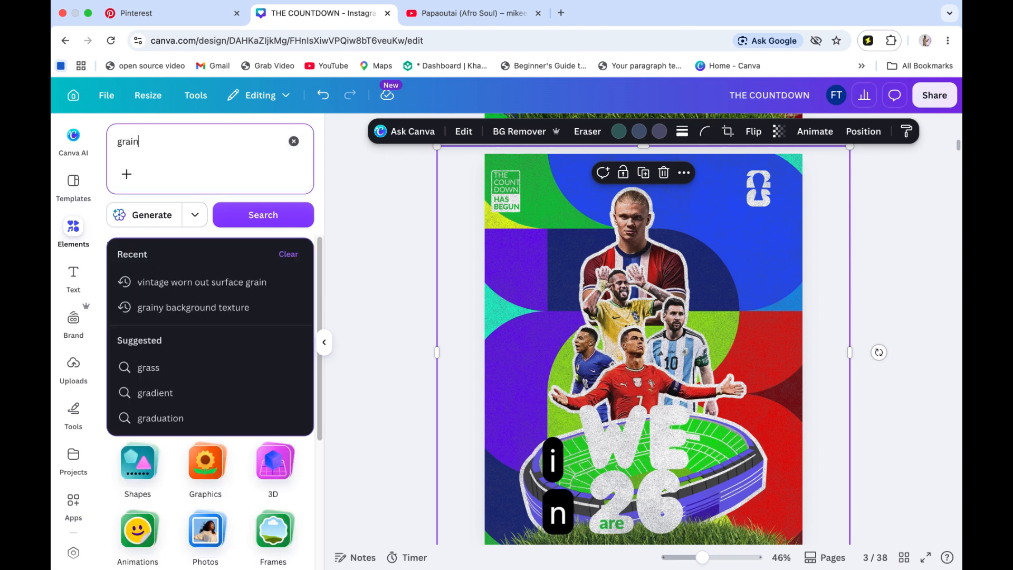
pyautogui.write('kgrou')
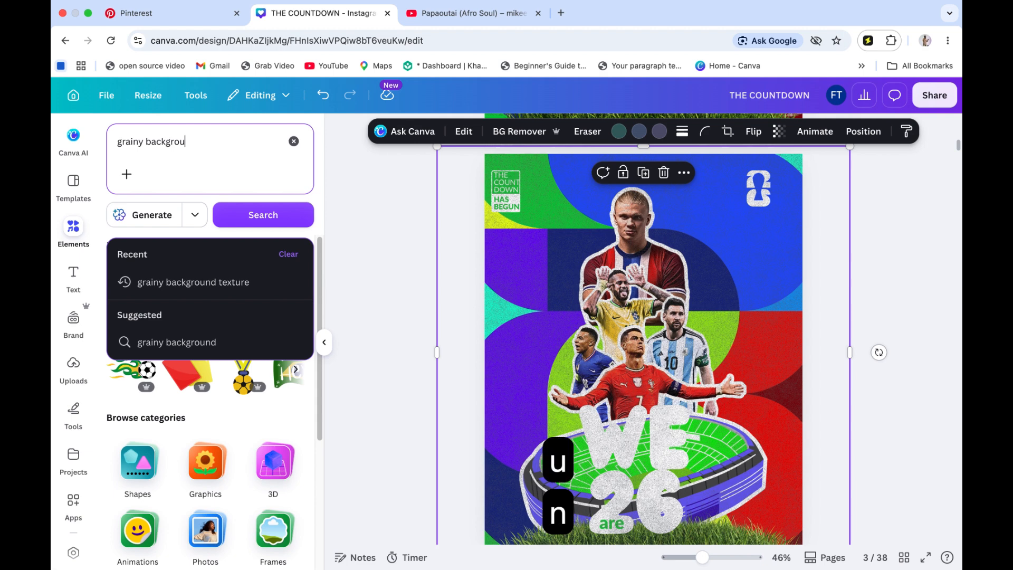
pyautogui.write('nd texture')
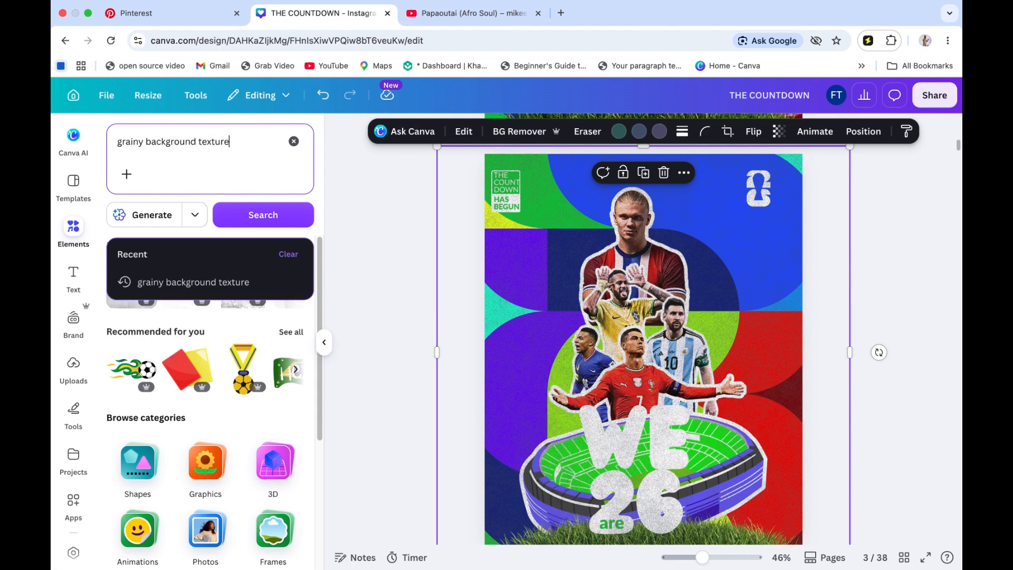
pyautogui.press('Return')
# Step: Add a speckled graphic from the results, enlarge it over the whole poster, color it white and reduce its opacity
pyautogui.click(284, 287)
pyautogui.scroll(-3, 246, 373)
pyautogui.click(134, 469)
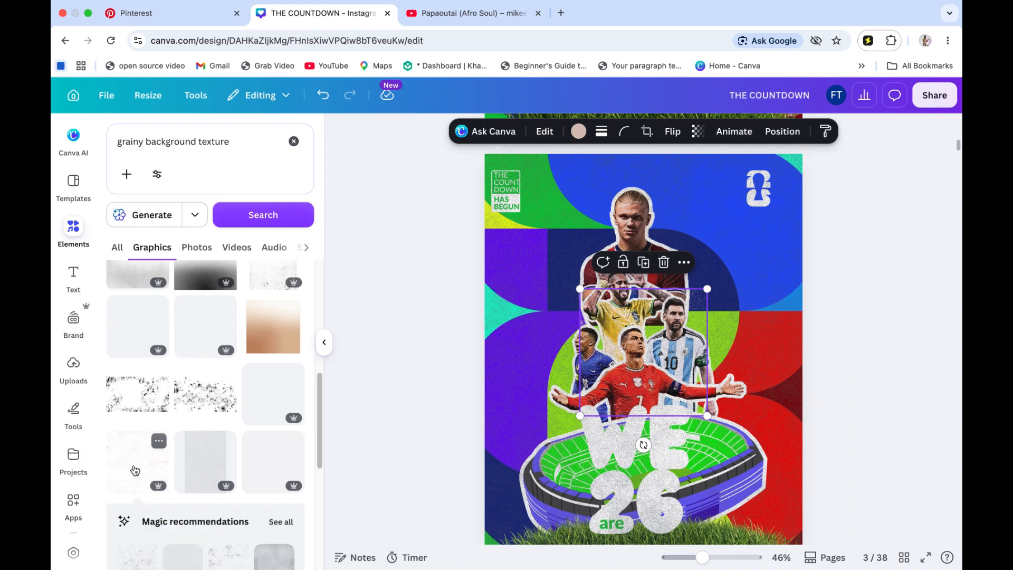
pyautogui.moveTo(704, 413); pyautogui.dragTo(824, 568)
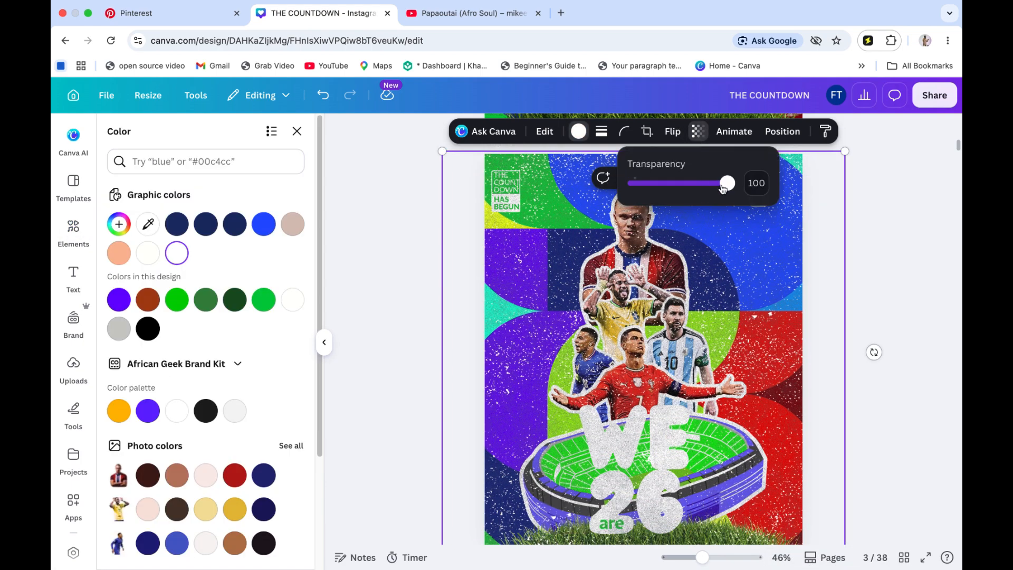
pyautogui.moveTo(725, 183); pyautogui.dragTo(691, 188)
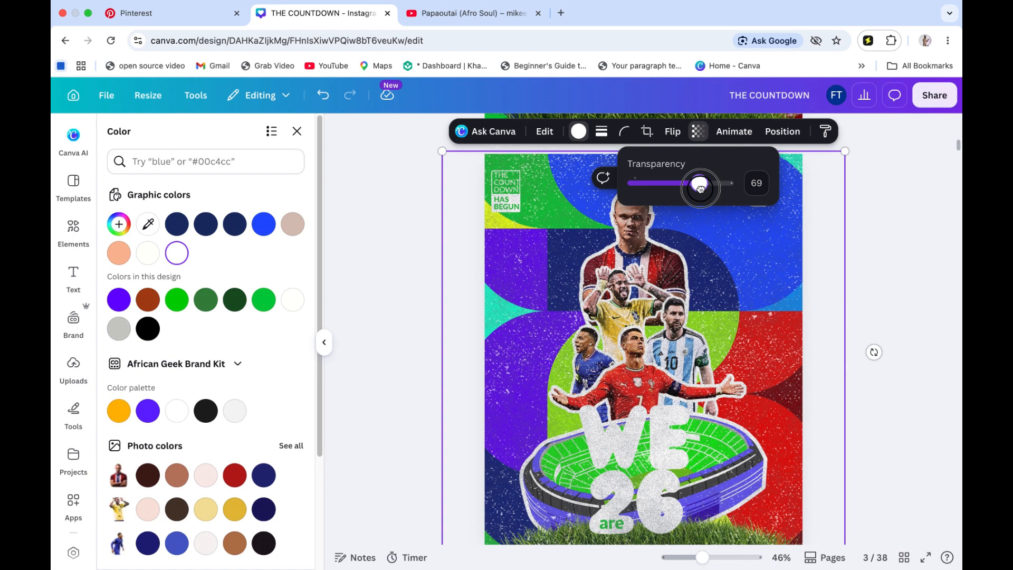
# Step: Adjust the speckle texture's layer order, duplicate it and offset the copy slightly up and to the left
pyautogui.click(748, 239)
pyautogui.press('super+bracketright')
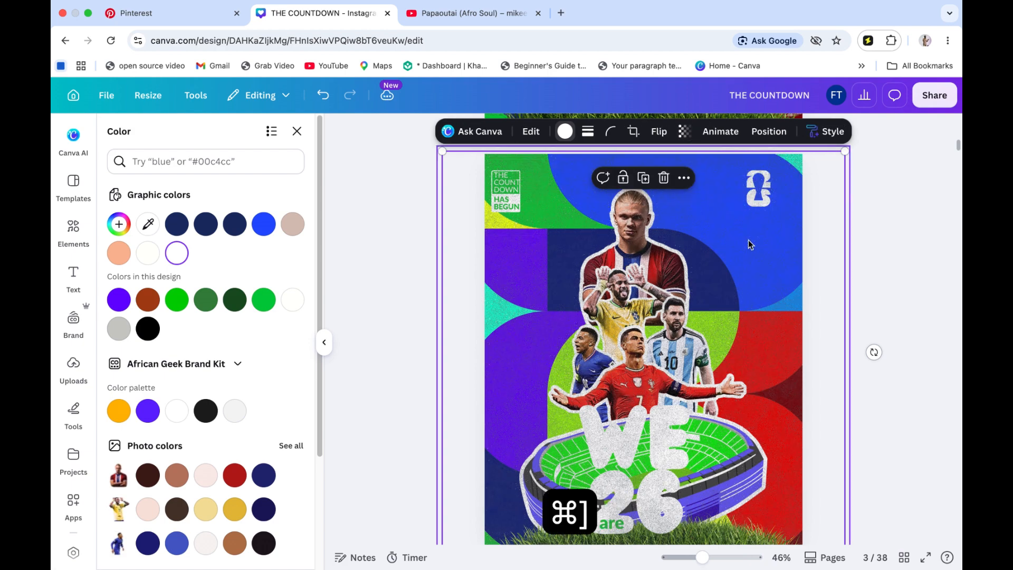
pyautogui.press('super+d')
pyautogui.moveTo(747, 239); pyautogui.dragTo(722, 228)
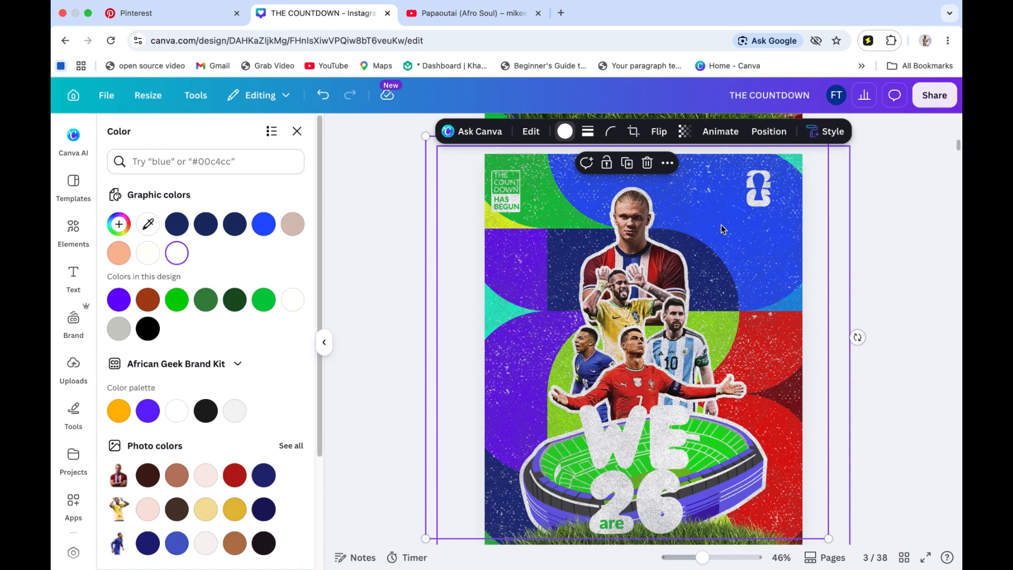
pyautogui.click(865, 232)
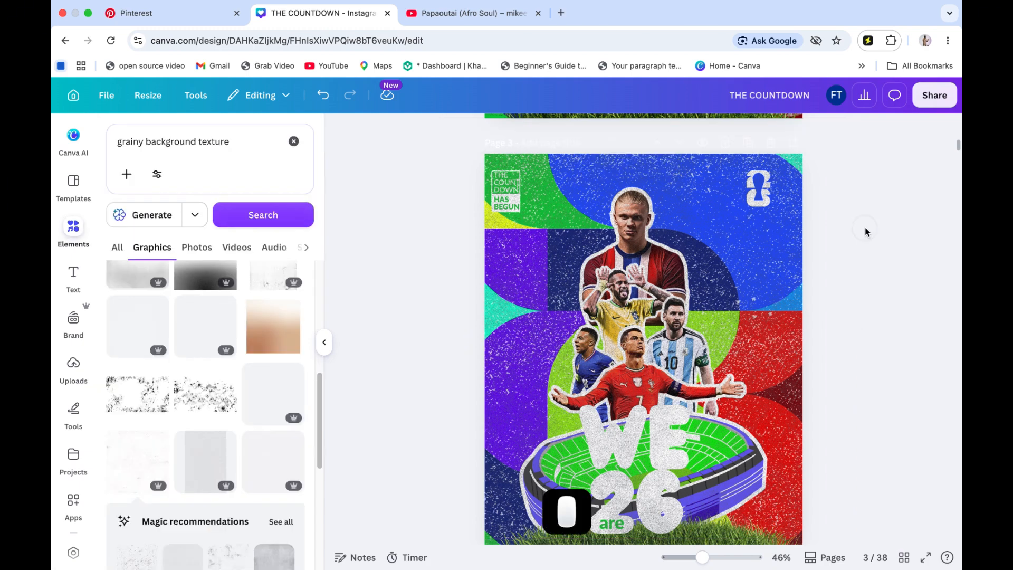
# Step: Add a square shape over the players and fill it black
pyautogui.press('r')
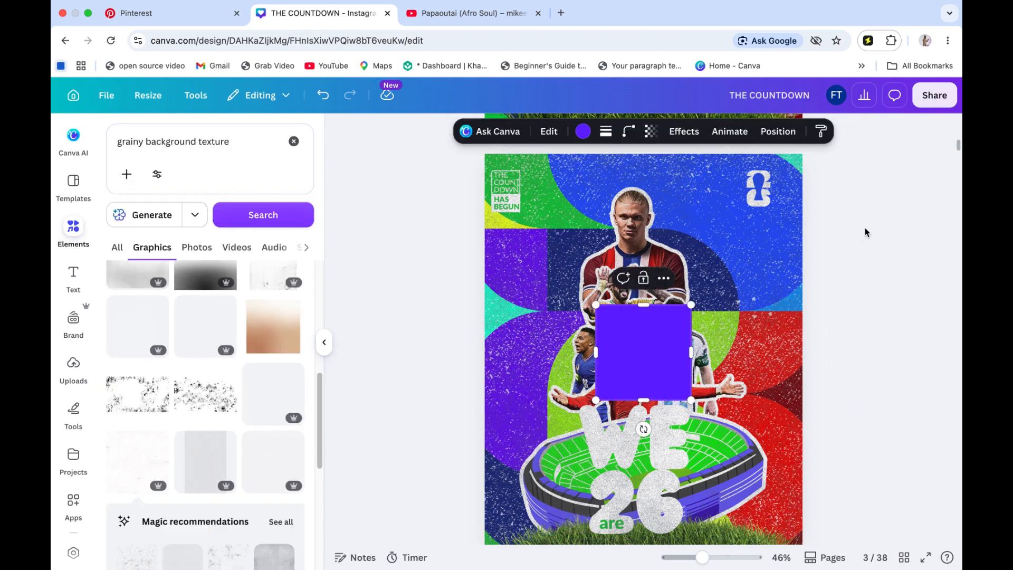
pyautogui.click(584, 132)
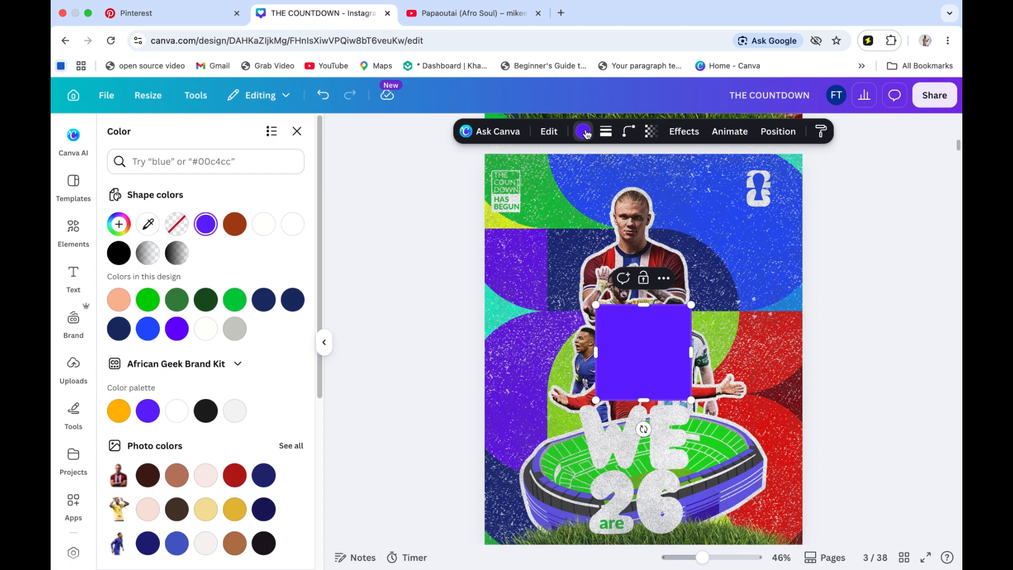
pyautogui.click(119, 253)
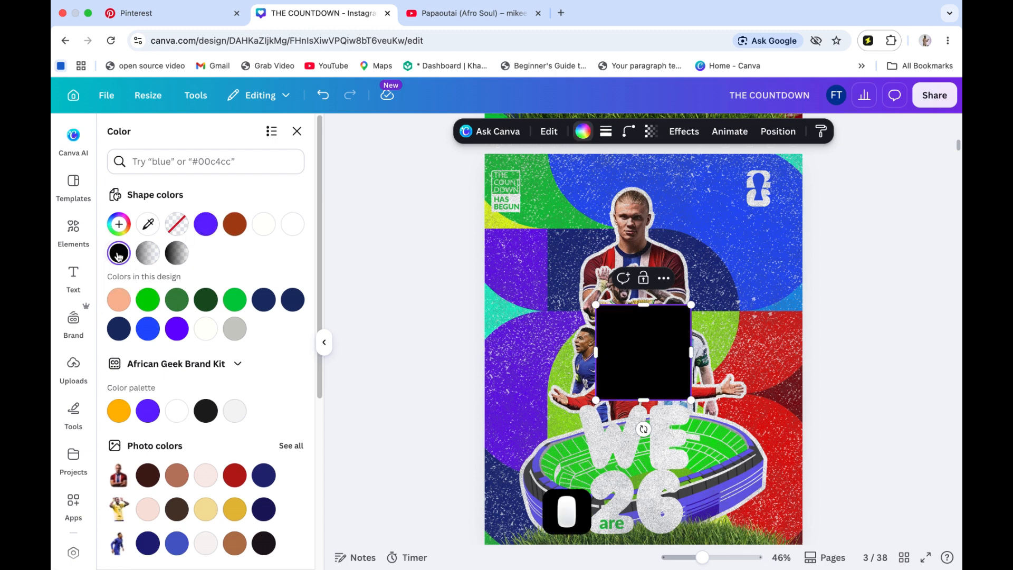
# Step: Change the black square's fill to a gradient fading from black to fully transparent
pyautogui.click(119, 253)
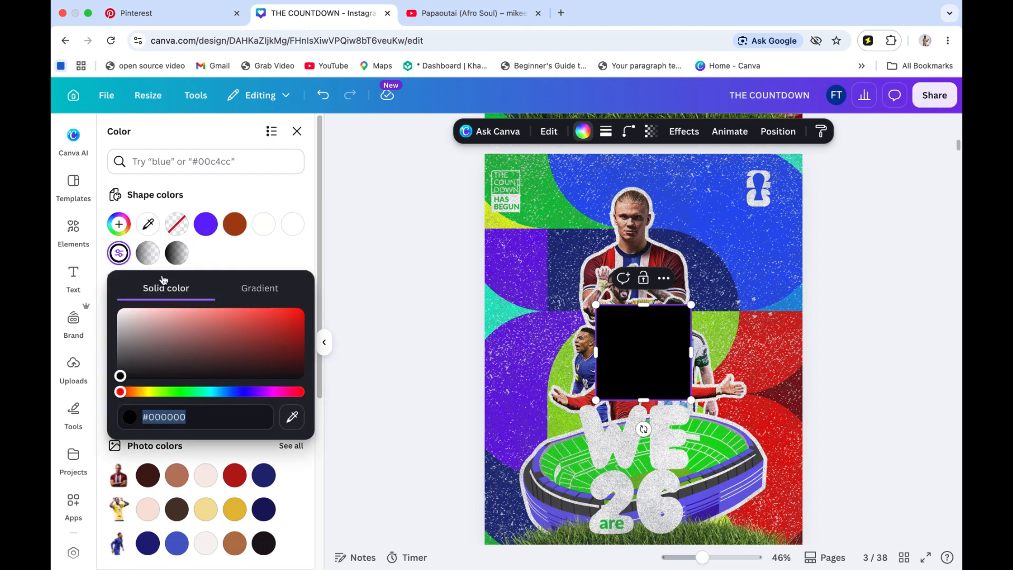
pyautogui.click(256, 284)
pyautogui.click(161, 343)
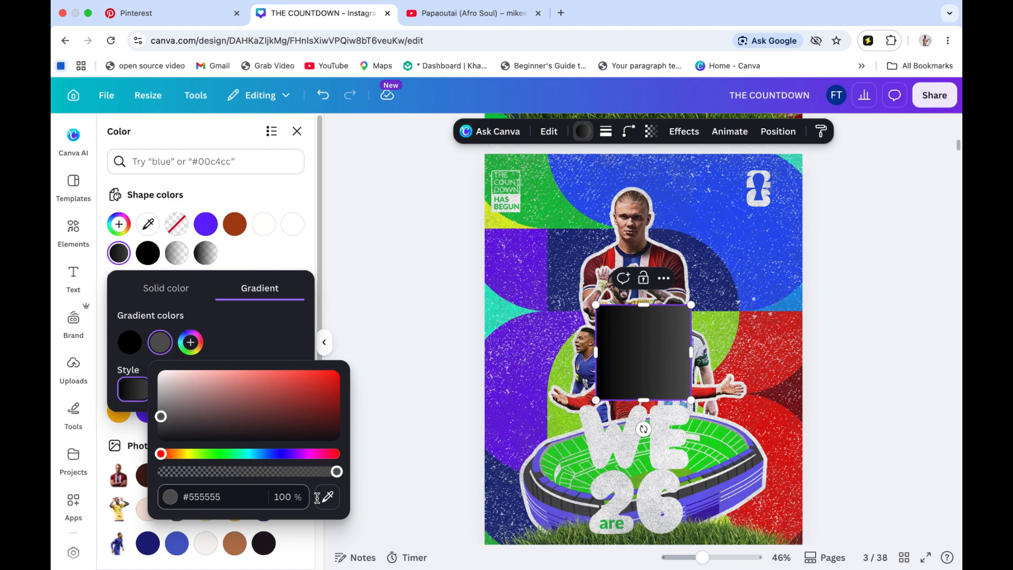
pyautogui.moveTo(337, 471); pyautogui.dragTo(120, 469)
# Step: Rotate the gradient square so its dark end faces up, enlarge it to the poster's full width and align it with the upper edge
pyautogui.moveTo(643, 429); pyautogui.dragTo(563, 350)
pyautogui.moveTo(674, 296); pyautogui.dragTo(802, 444)
pyautogui.press('0')
pyautogui.moveTo(721, 367); pyautogui.dragTo(721, 262)
# Step: Layer the gradient just above the background pattern but behind the players, and shorten it to end around the top player's chest
pyautogui.press('alt+super+[')
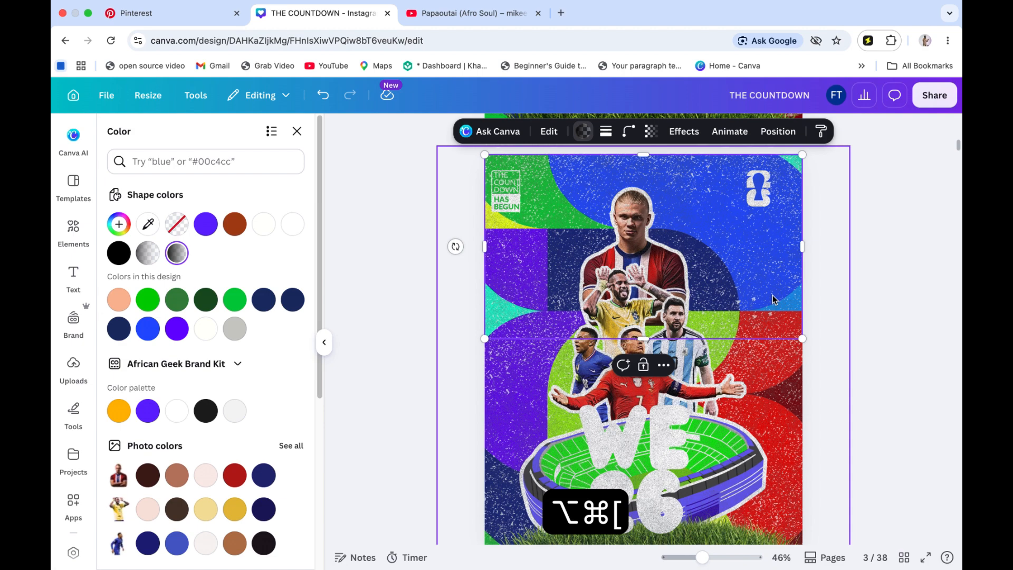
pyautogui.press('super+]')
pyautogui.press('super+]')
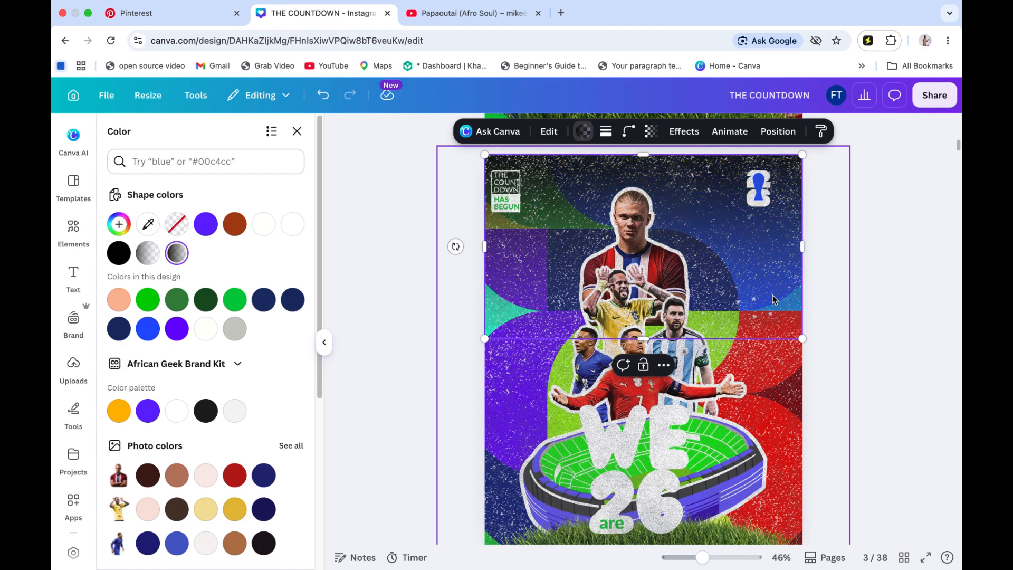
pyautogui.moveTo(643, 338); pyautogui.dragTo(643, 277)
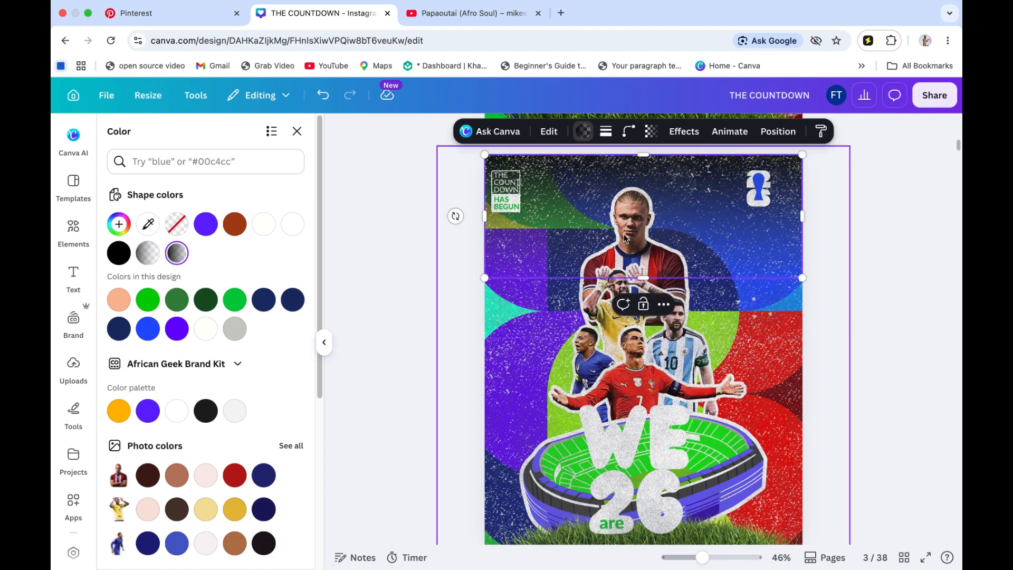
# Step: Recolor the "HAS BEGUN" text with a dark color sampled from the poster background beside it
pyautogui.click(501, 201)
pyautogui.keyDown('super'); pyautogui.click(501, 200); pyautogui.keyUp('super')
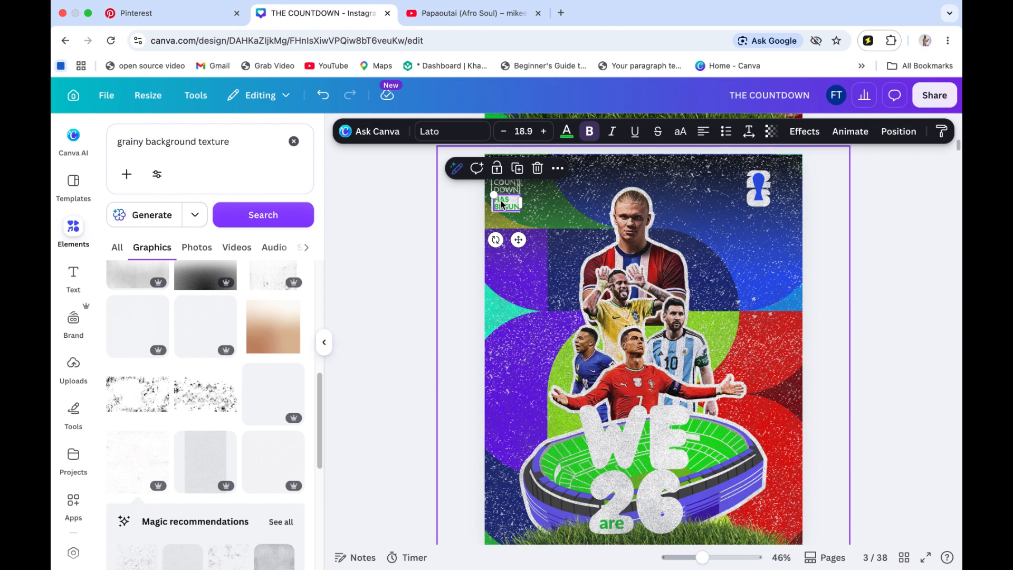
pyautogui.click(567, 132)
pyautogui.click(148, 223)
pyautogui.click(555, 206)
# Step: Recolor the first blue part of the trophy emblem with a dark navy sampled from the poster's darkened upper area
pyautogui.click(759, 190)
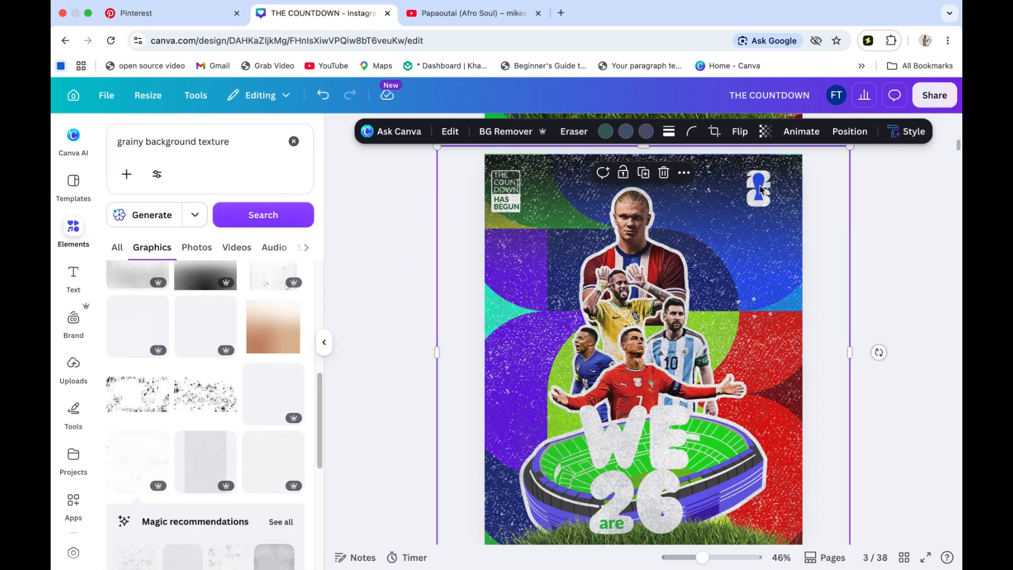
pyautogui.keyDown('super'); pyautogui.click(759, 190); pyautogui.keyUp('super')
pyautogui.click(535, 131)
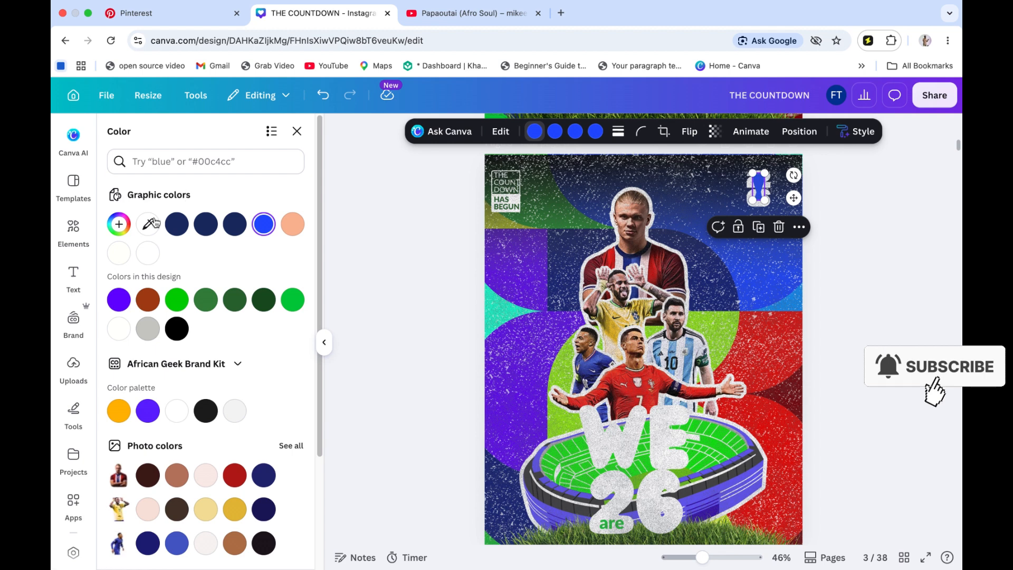
pyautogui.click(147, 224)
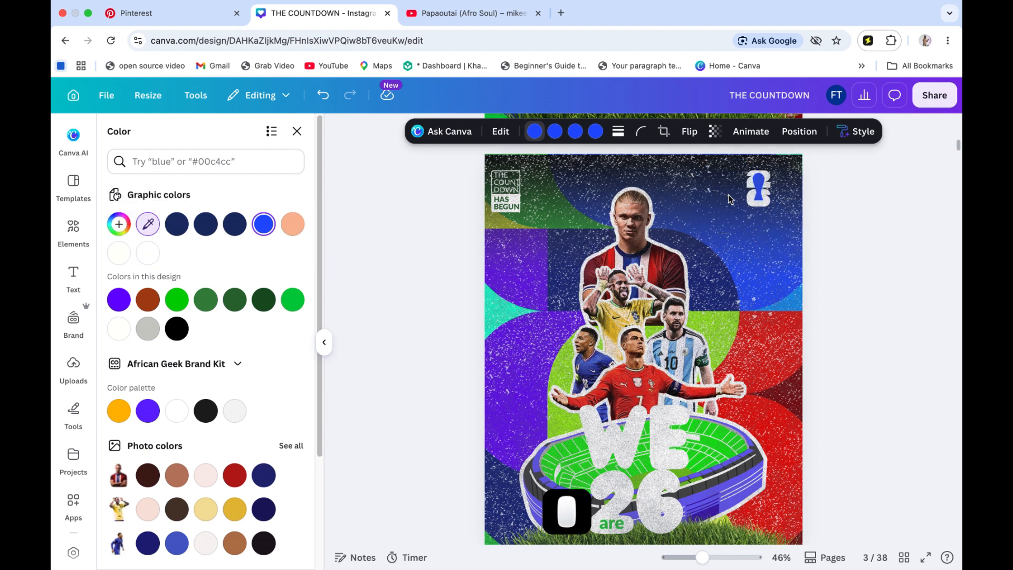
pyautogui.click(635, 162)
# Step: Apply the same sampled dark navy to the three remaining blue parts of the trophy emblem
pyautogui.click(555, 138)
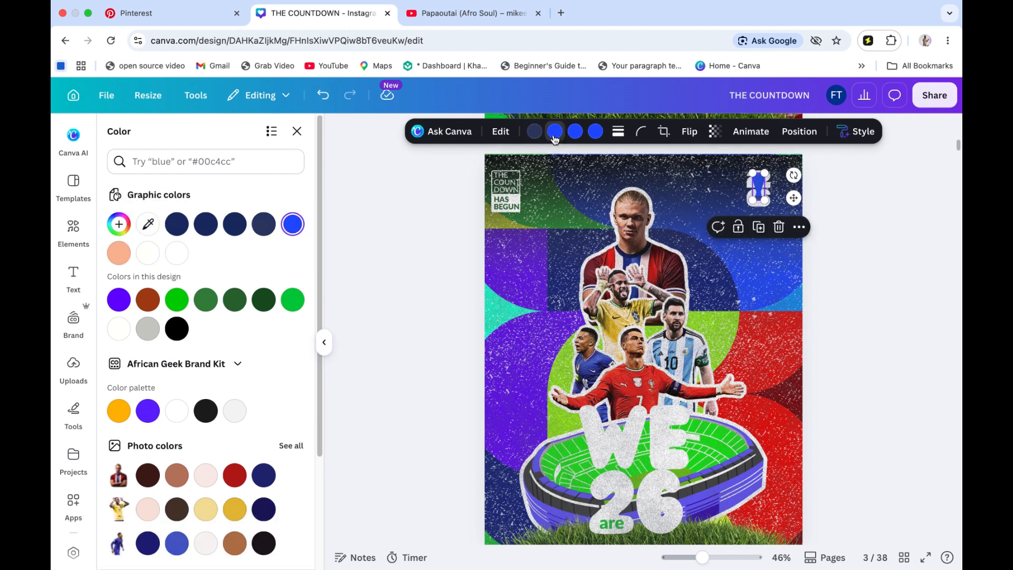
pyautogui.click(260, 227)
pyautogui.click(273, 227)
pyautogui.click(273, 227)
pyautogui.click(596, 136)
pyautogui.click(264, 224)
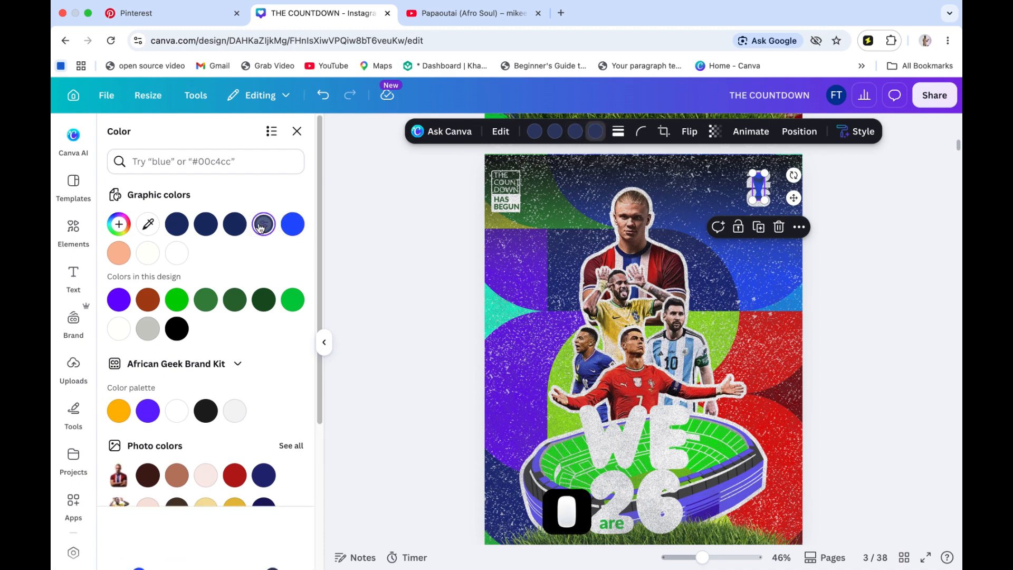